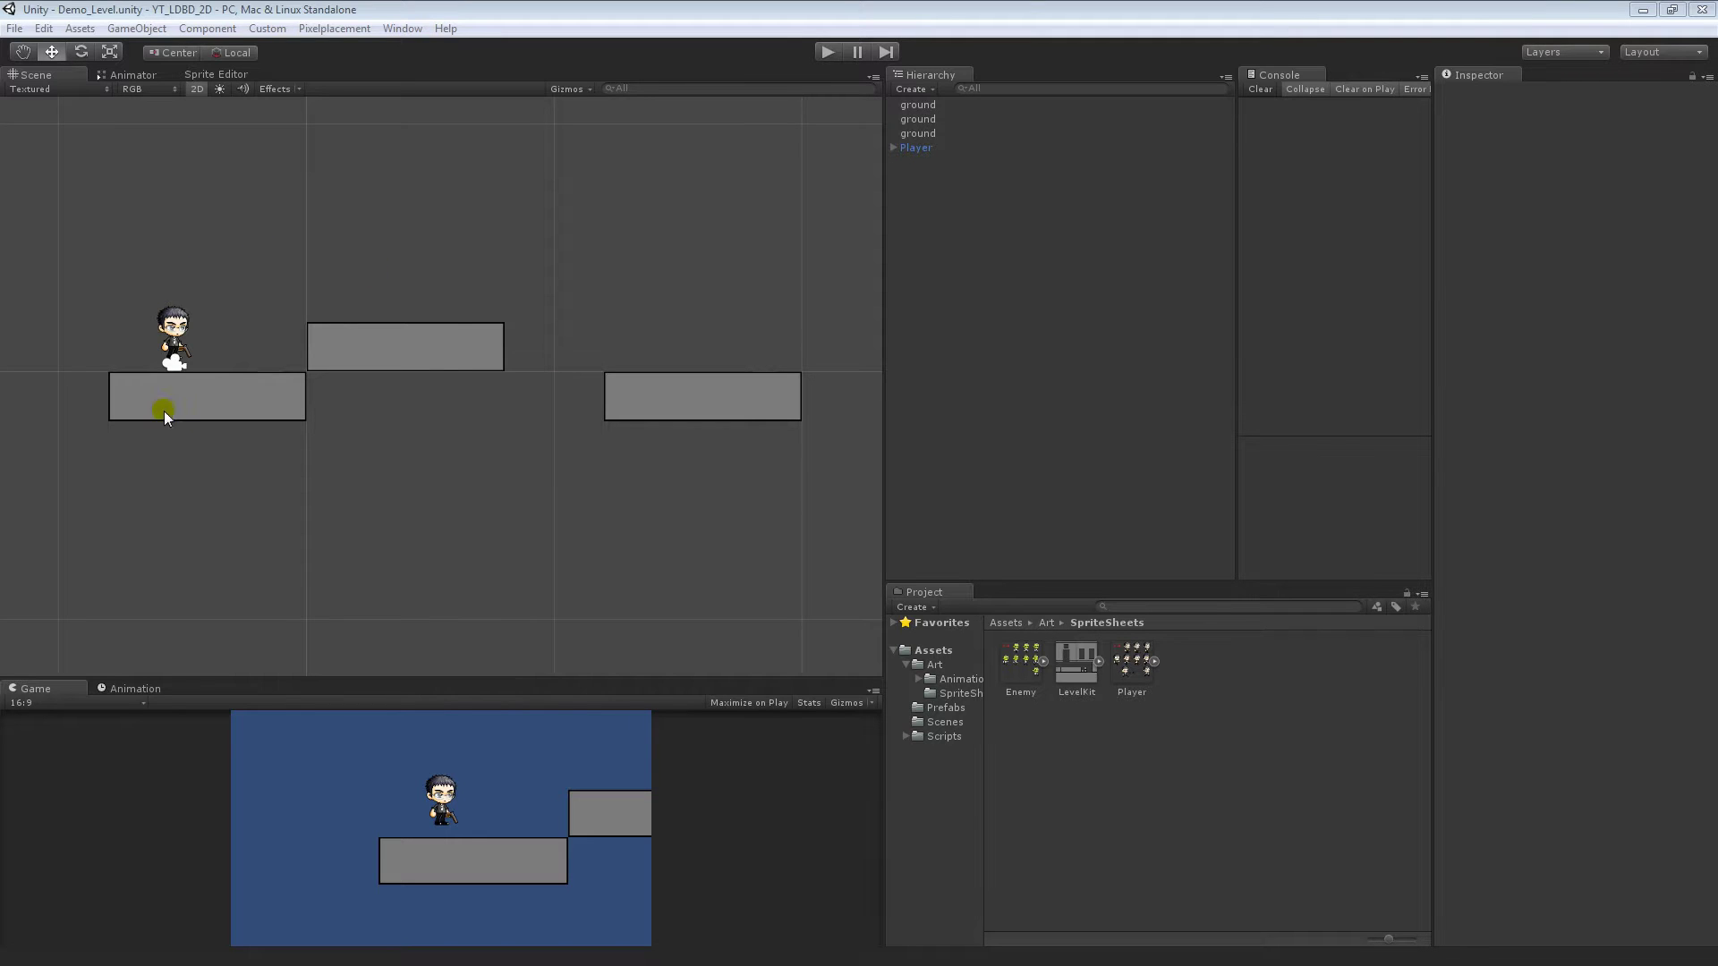
Play-test the demo level, walking the player right and left and jumping, and stop the play mode.
middle_drag(164, 411, 224, 424)
scroll(422, 381, up, 6)
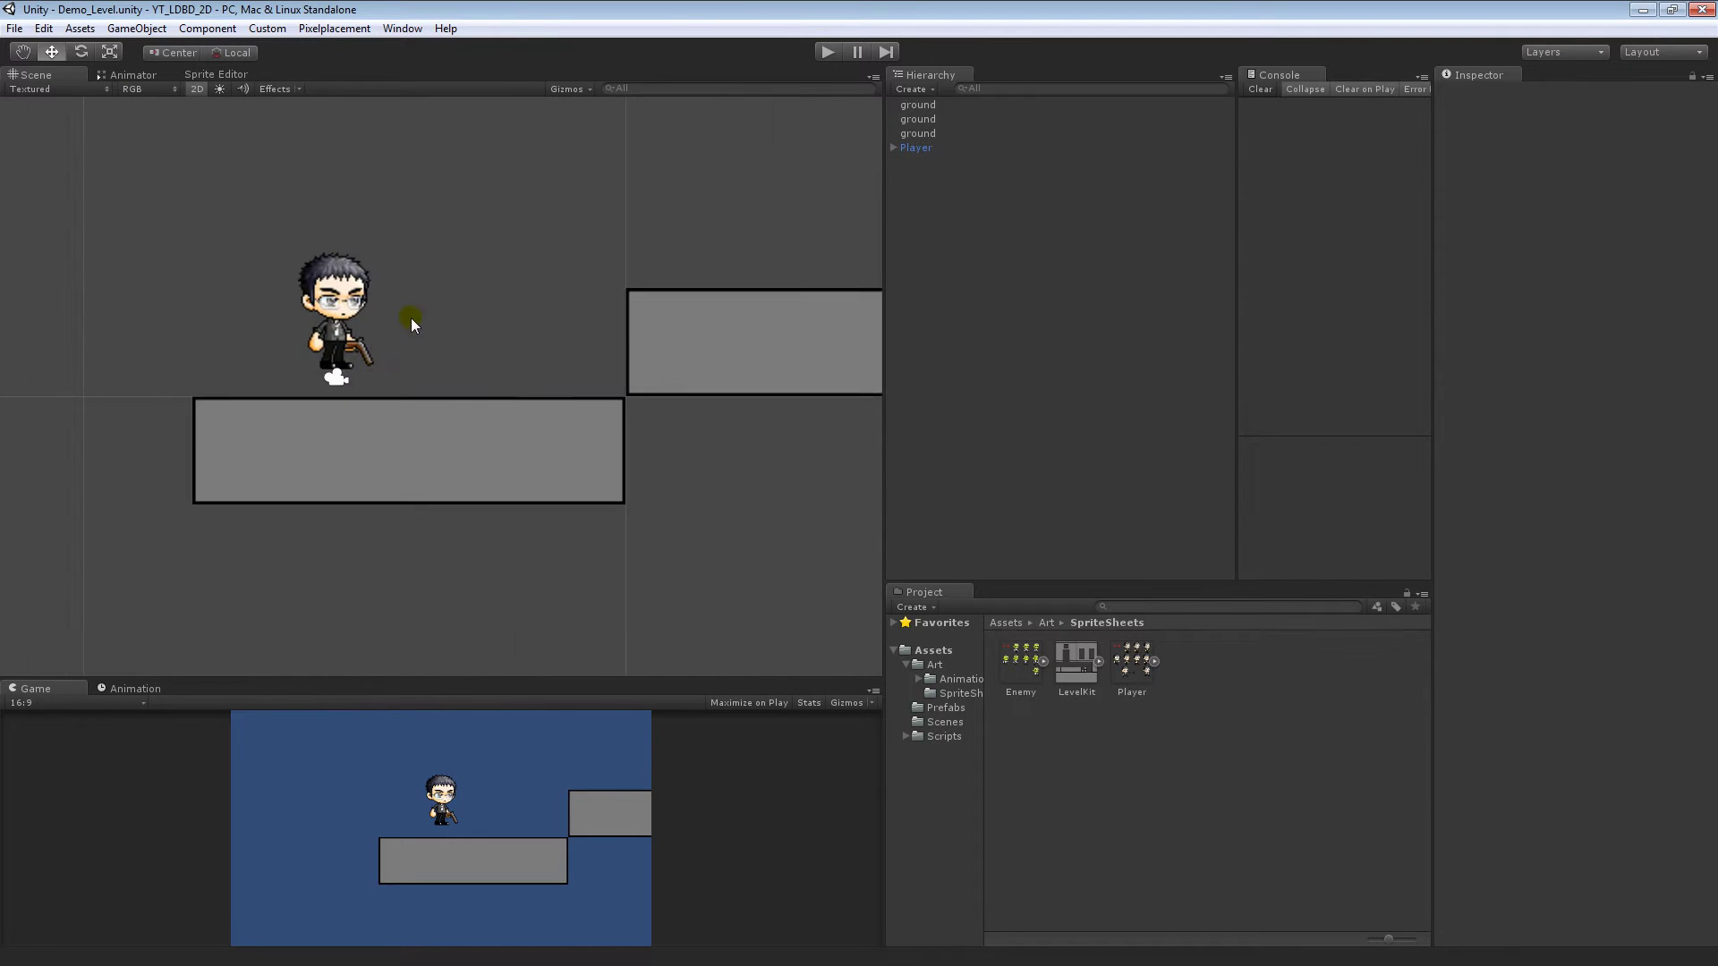
scroll(411, 318, up, 1)
middle_drag(411, 319, 479, 411)
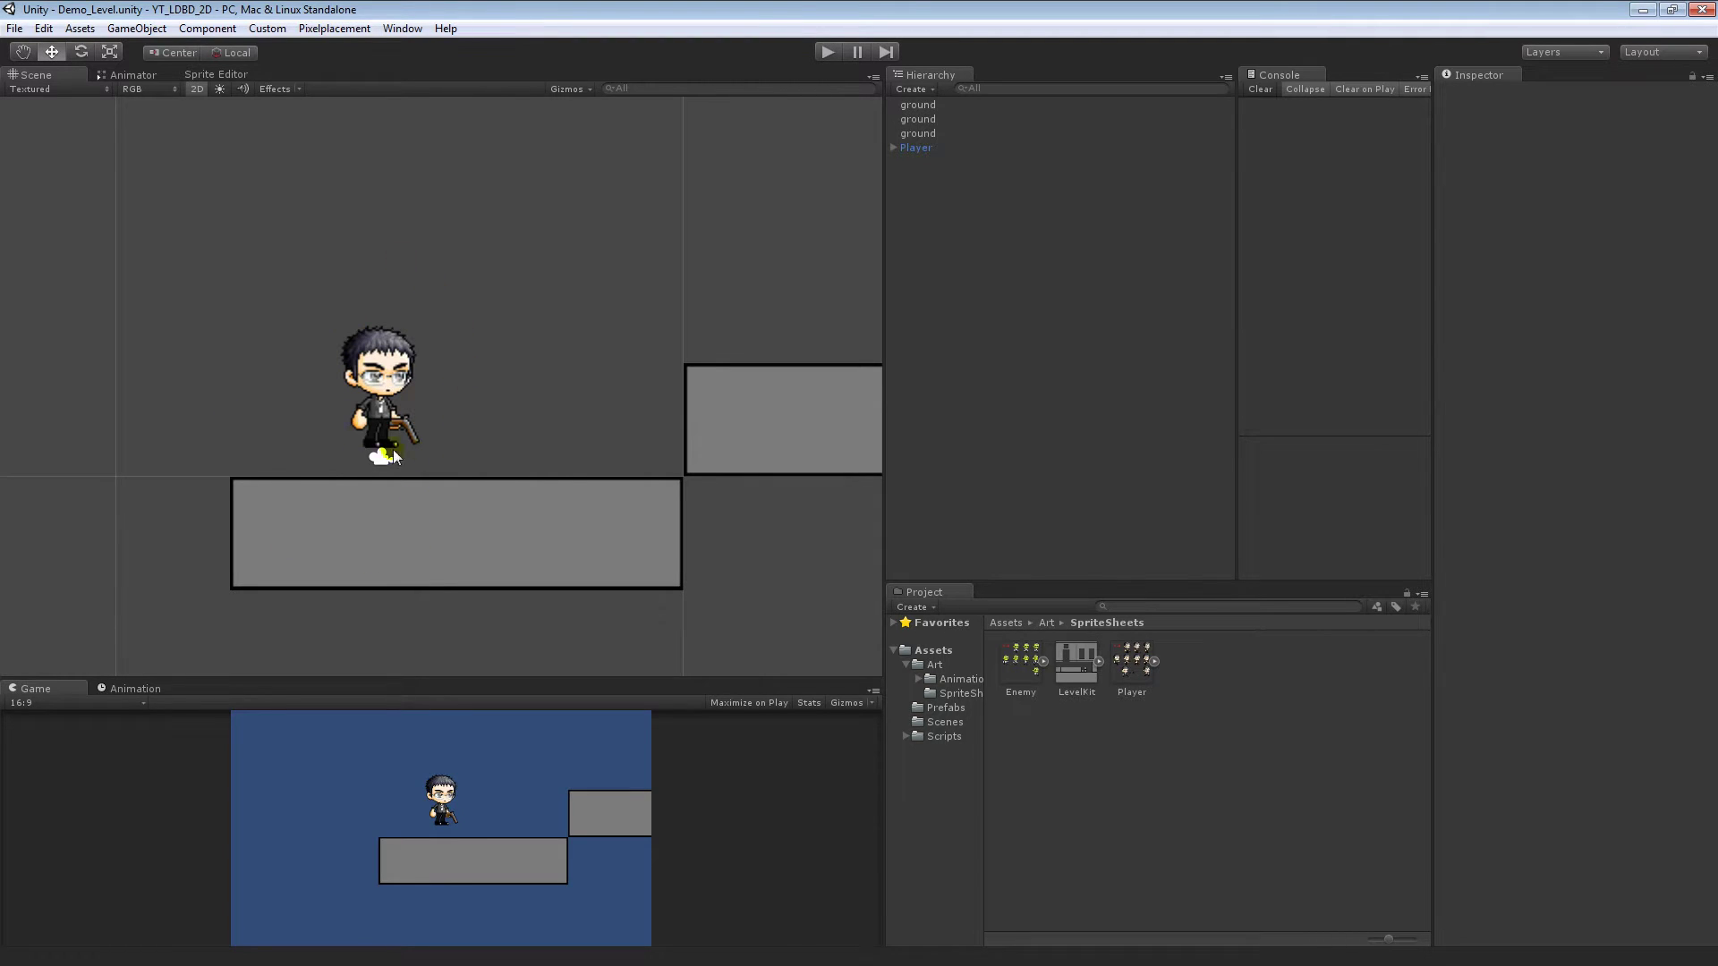
click(826, 55)
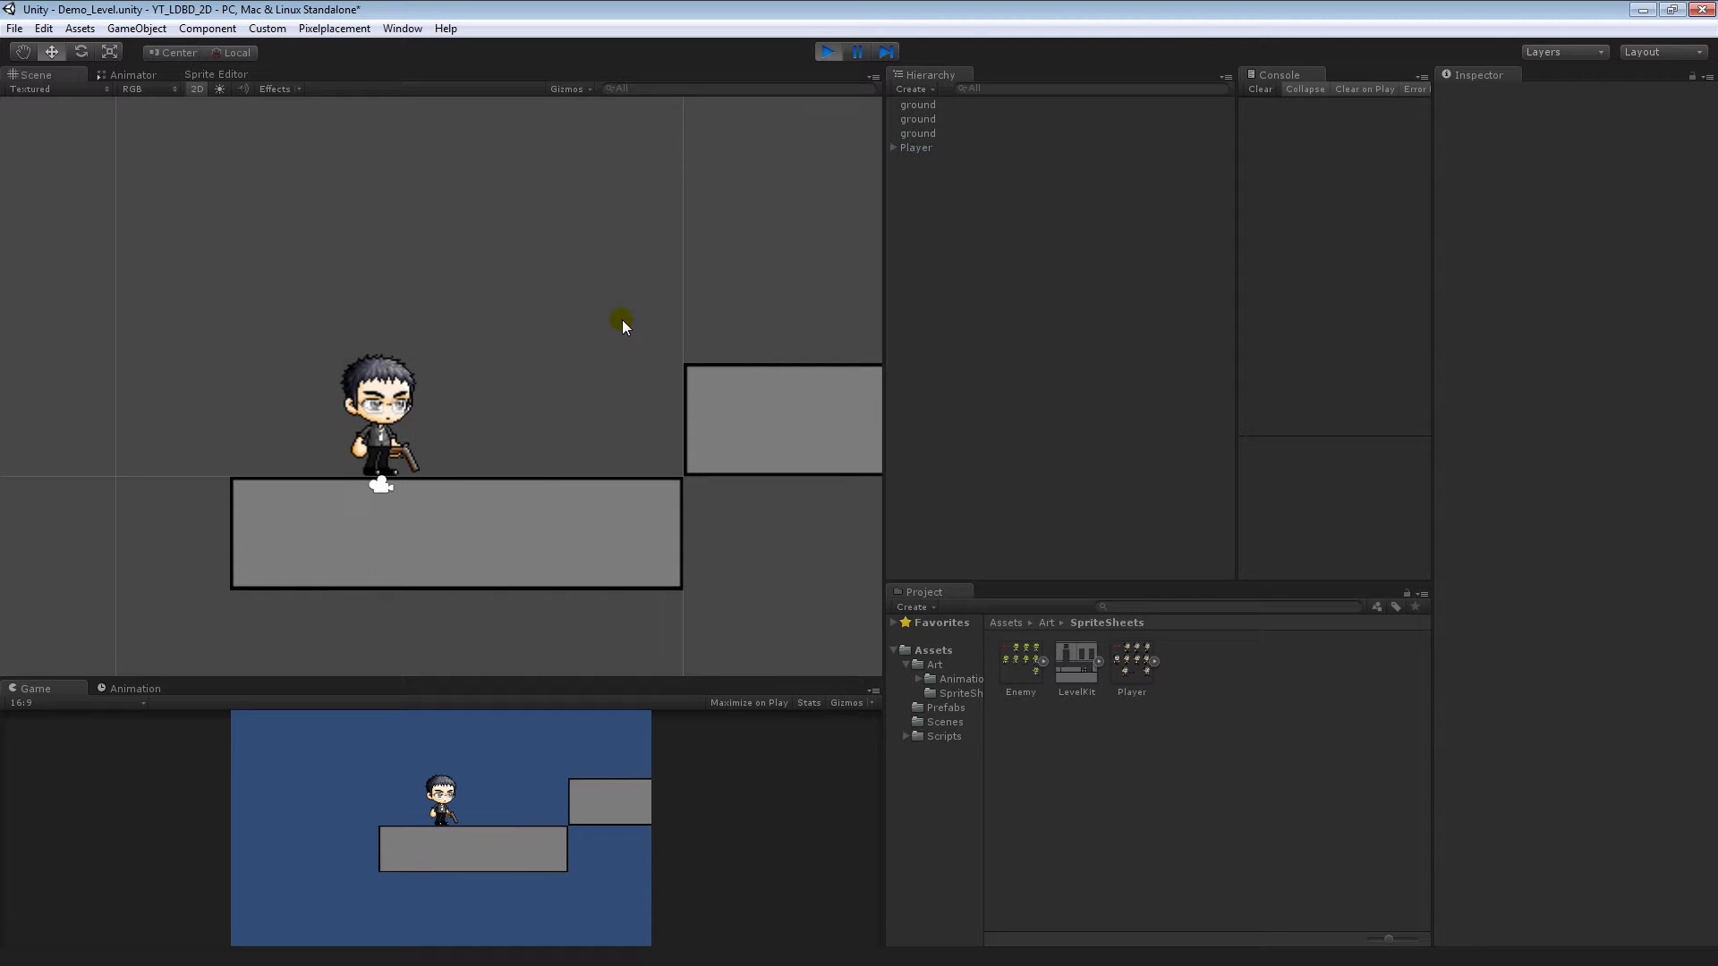
key(Right)
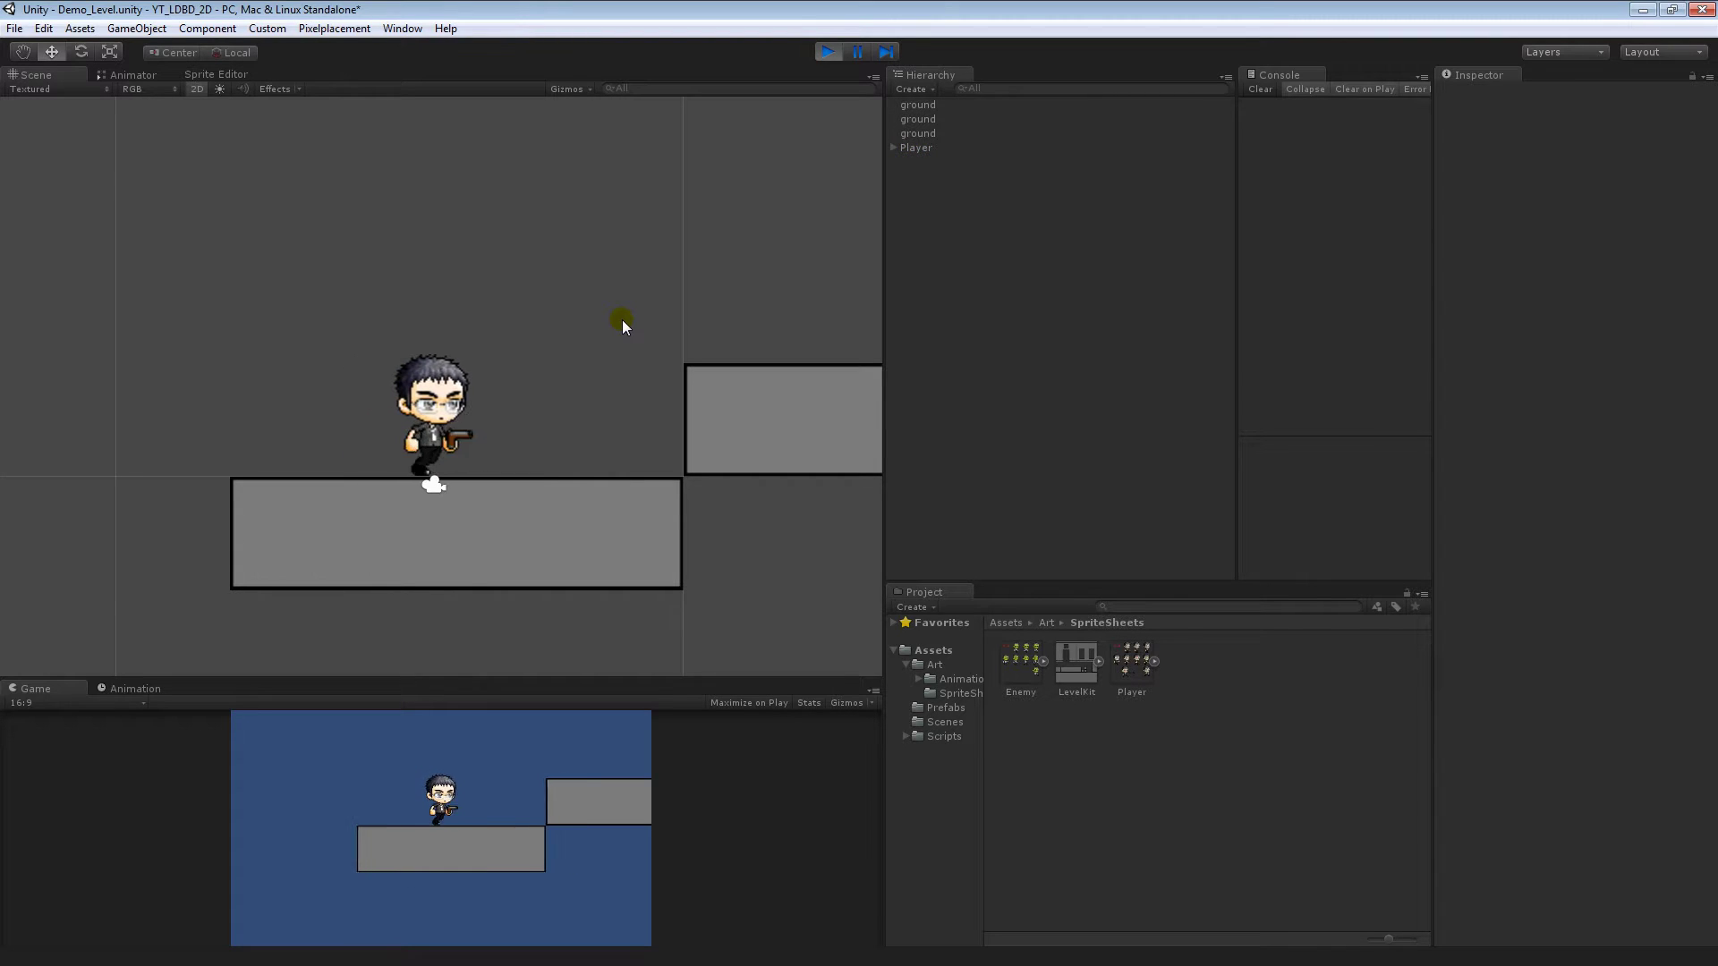
key(Left)
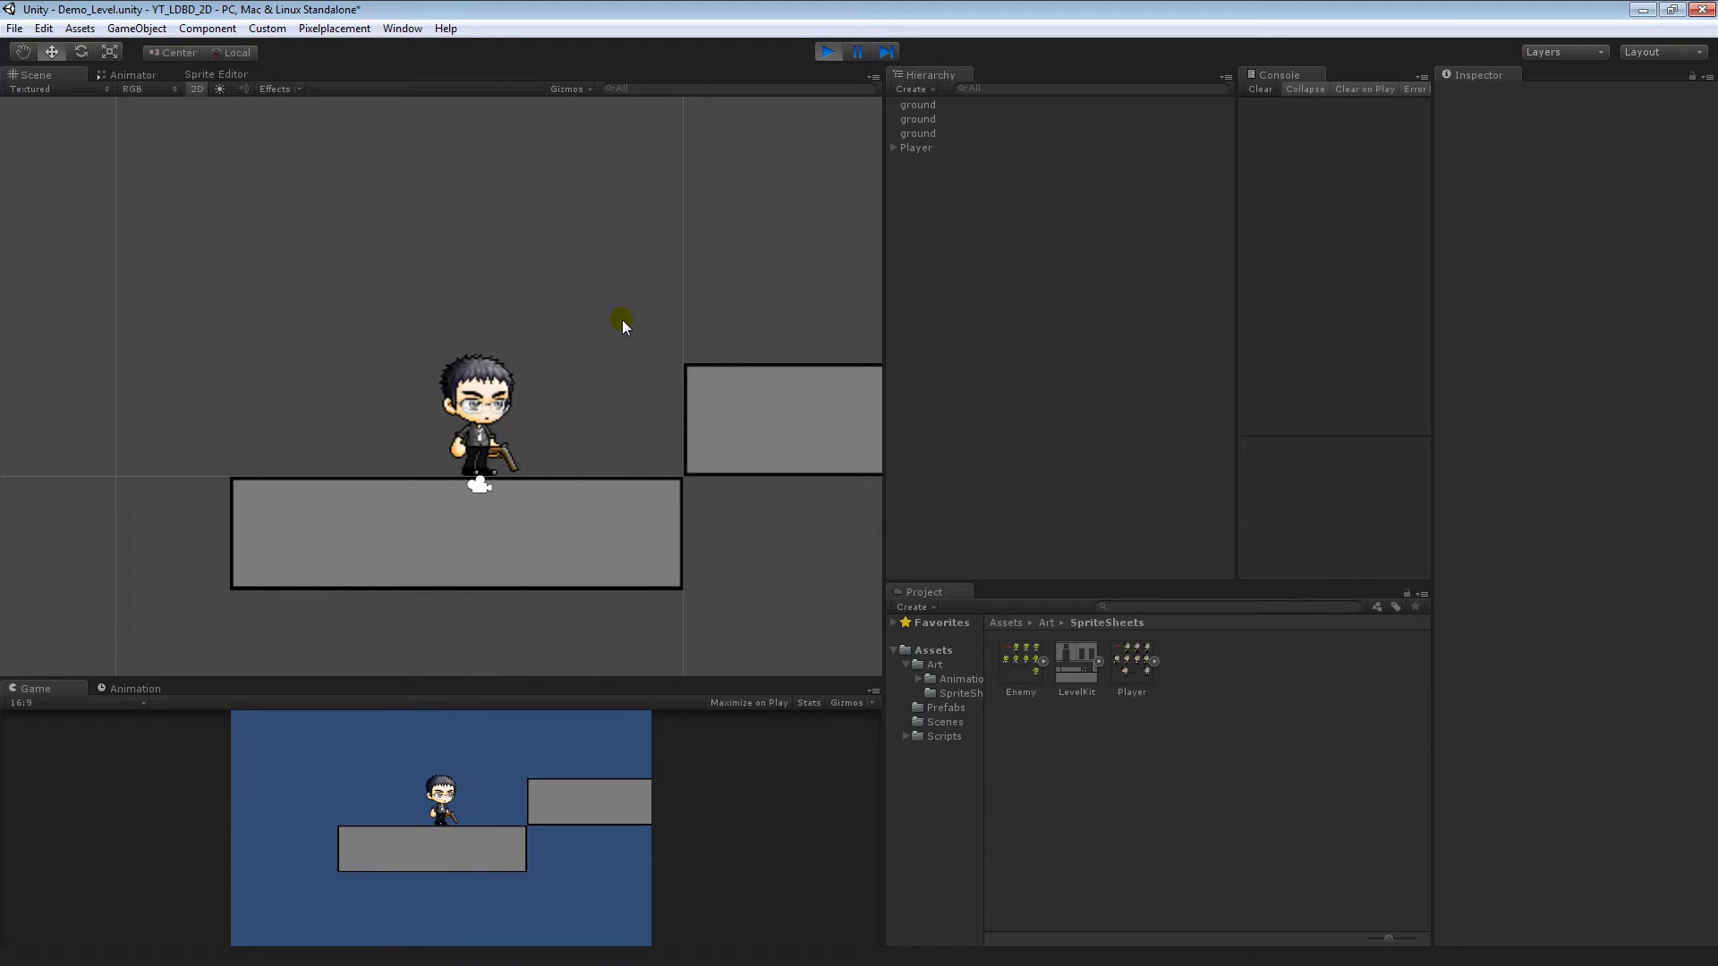
key(space)
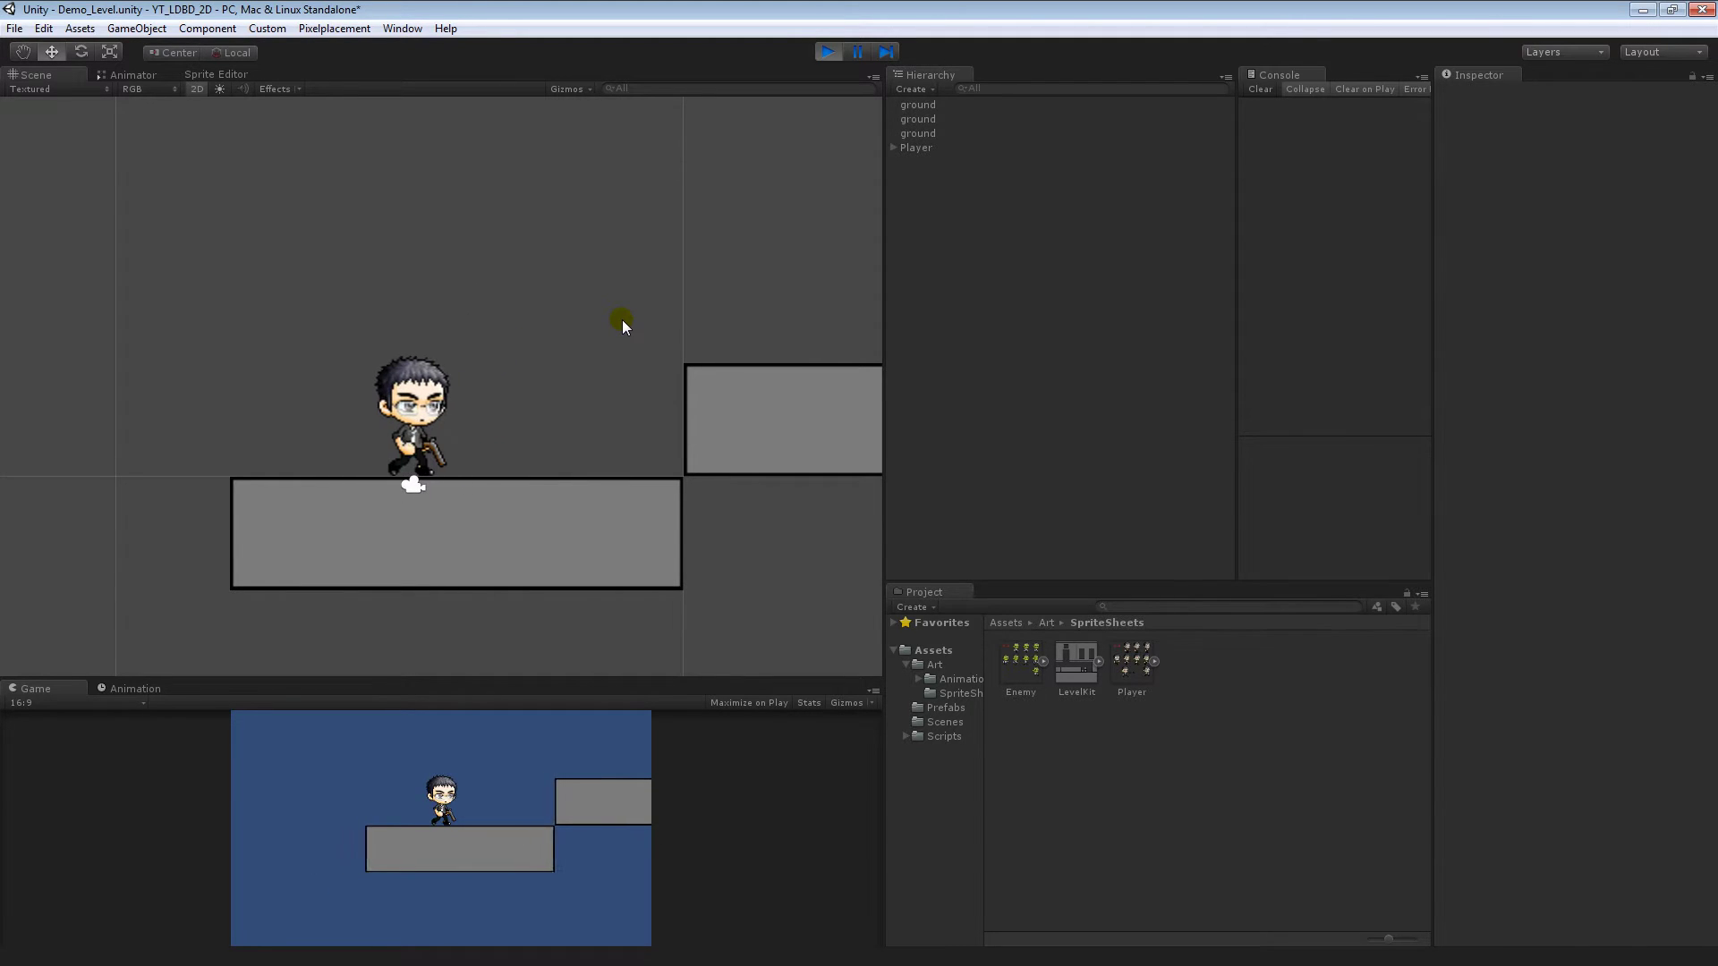
key(Right)
click(829, 55)
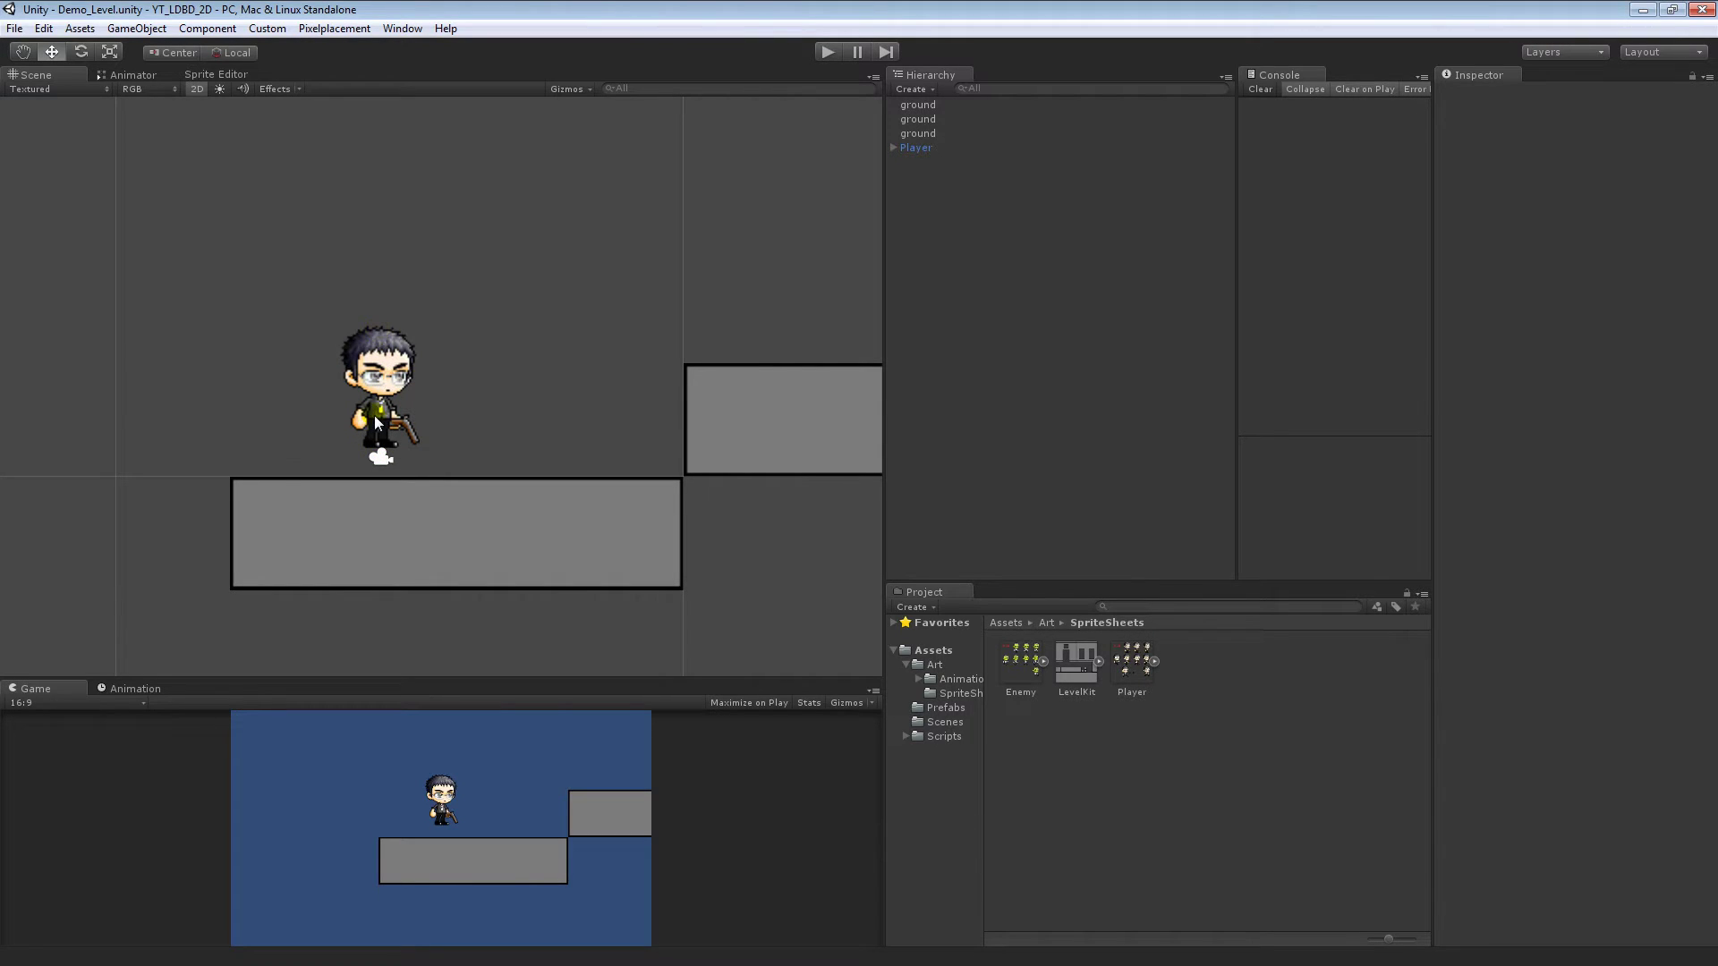
Open the LevelKit sprite sheet image to examine its level pieces, and close the viewer.
scroll(393, 430, up, 4)
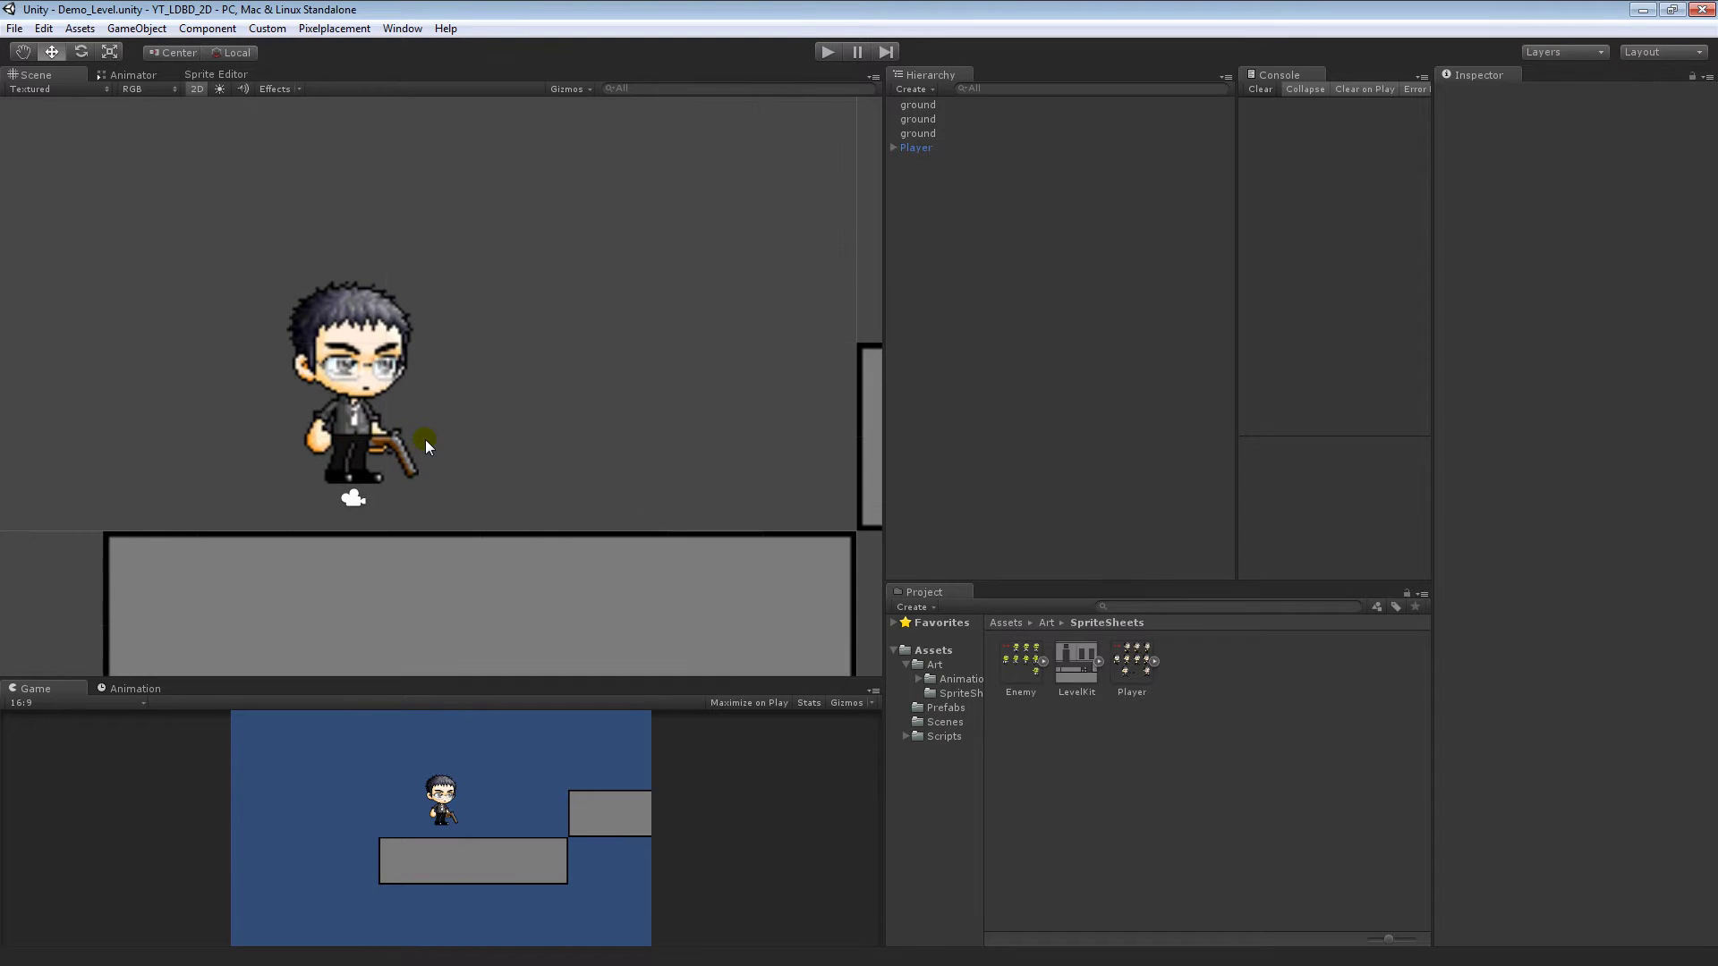
scroll(426, 439, down, 2)
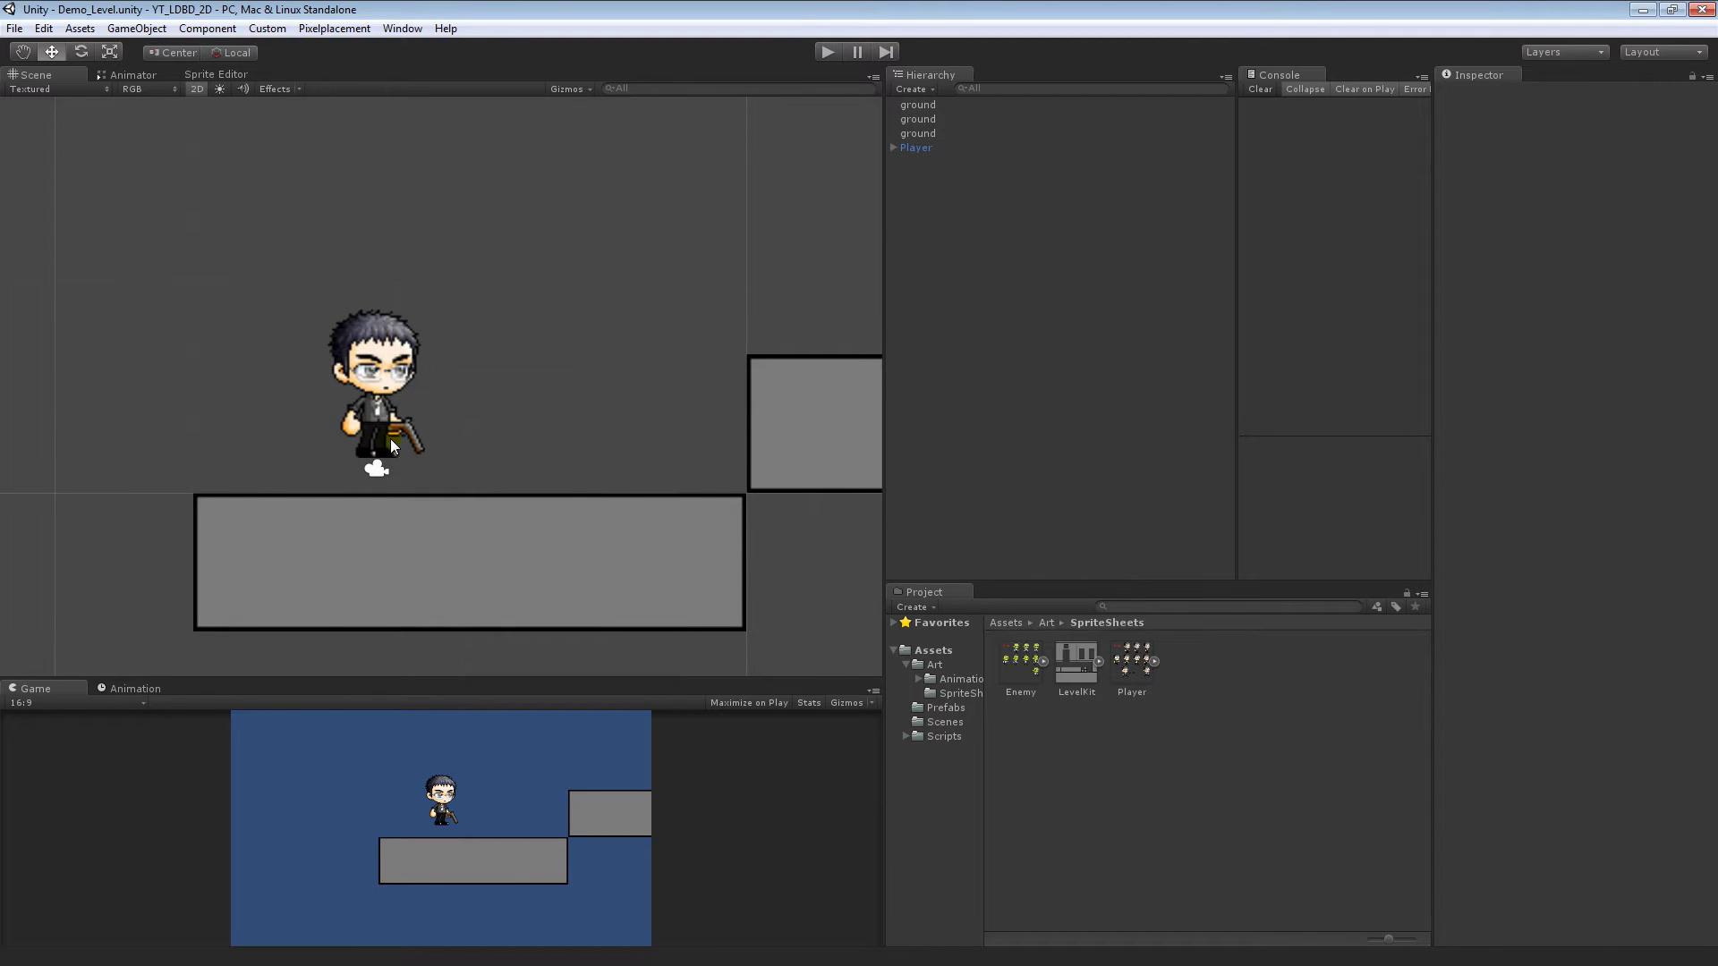
middle_drag(498, 448, 296, 420)
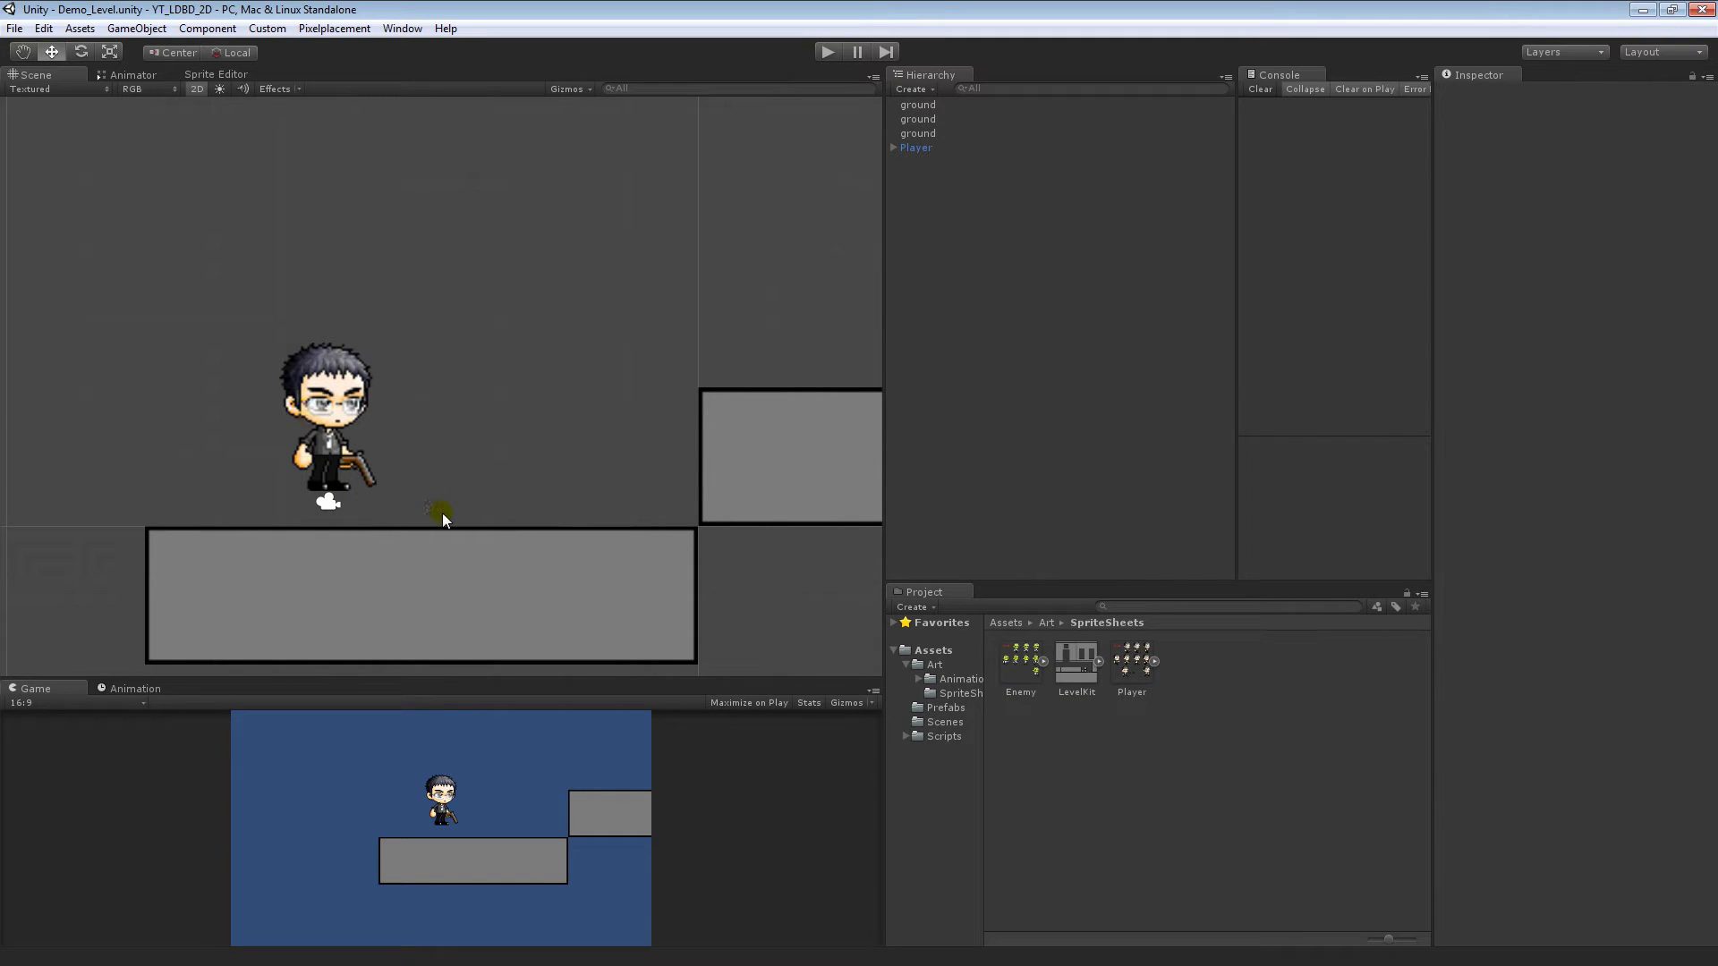
double_click(1087, 668)
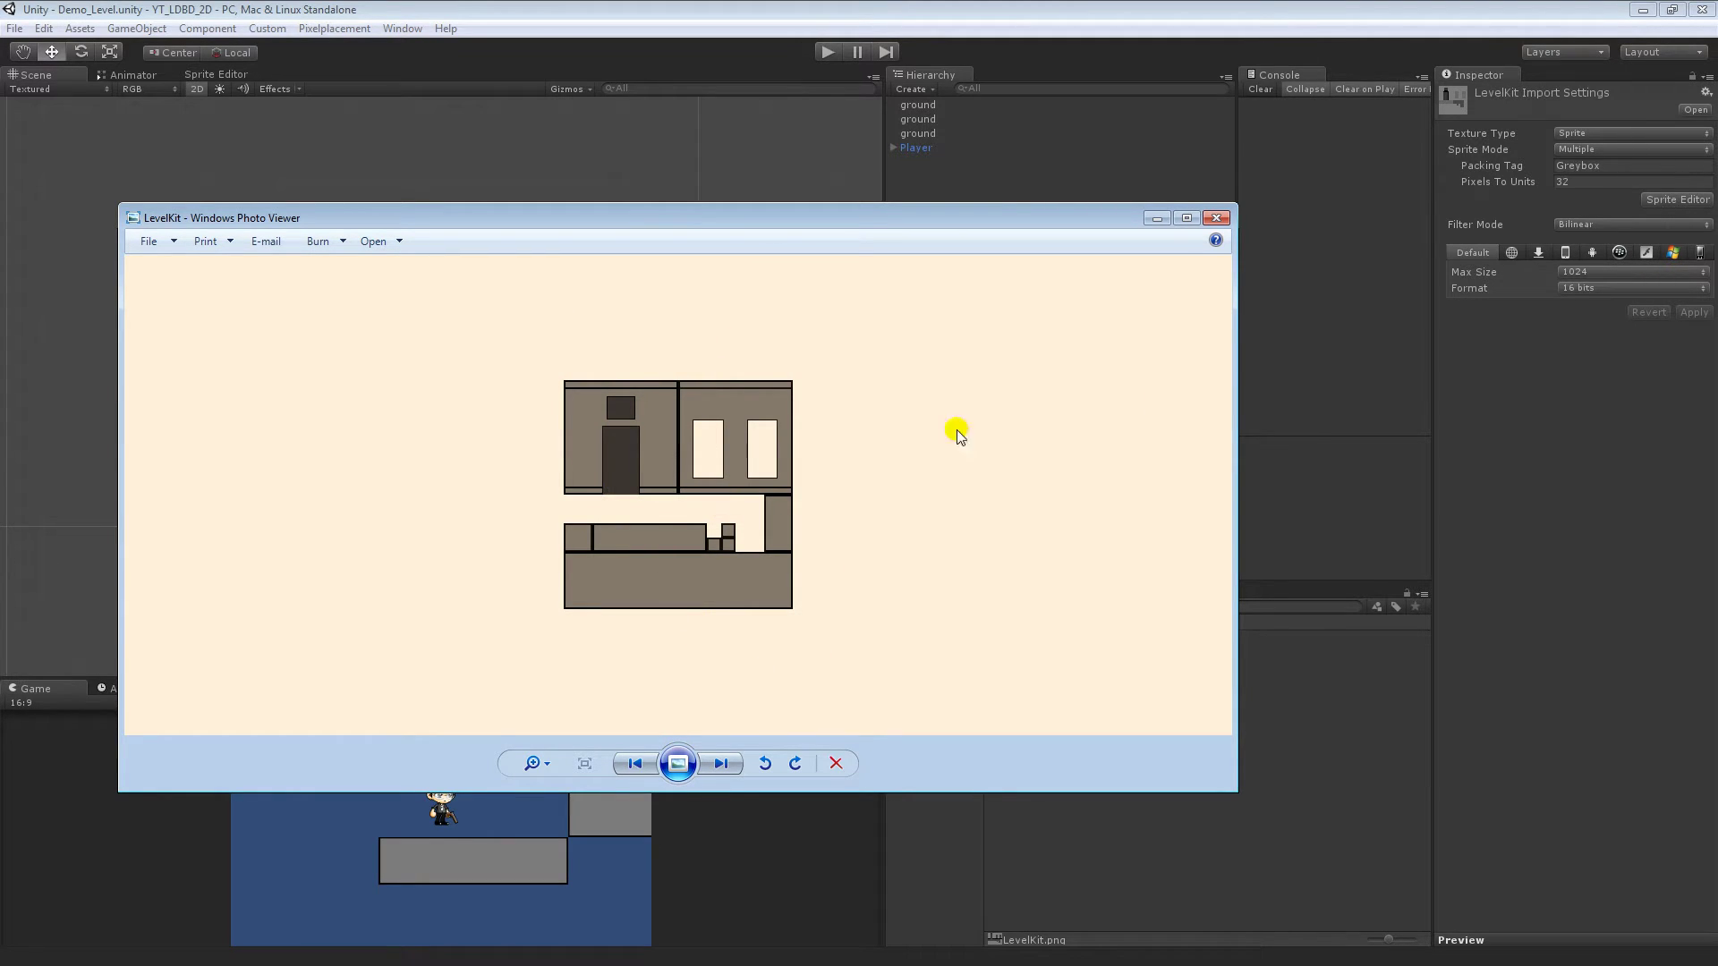
click(1216, 221)
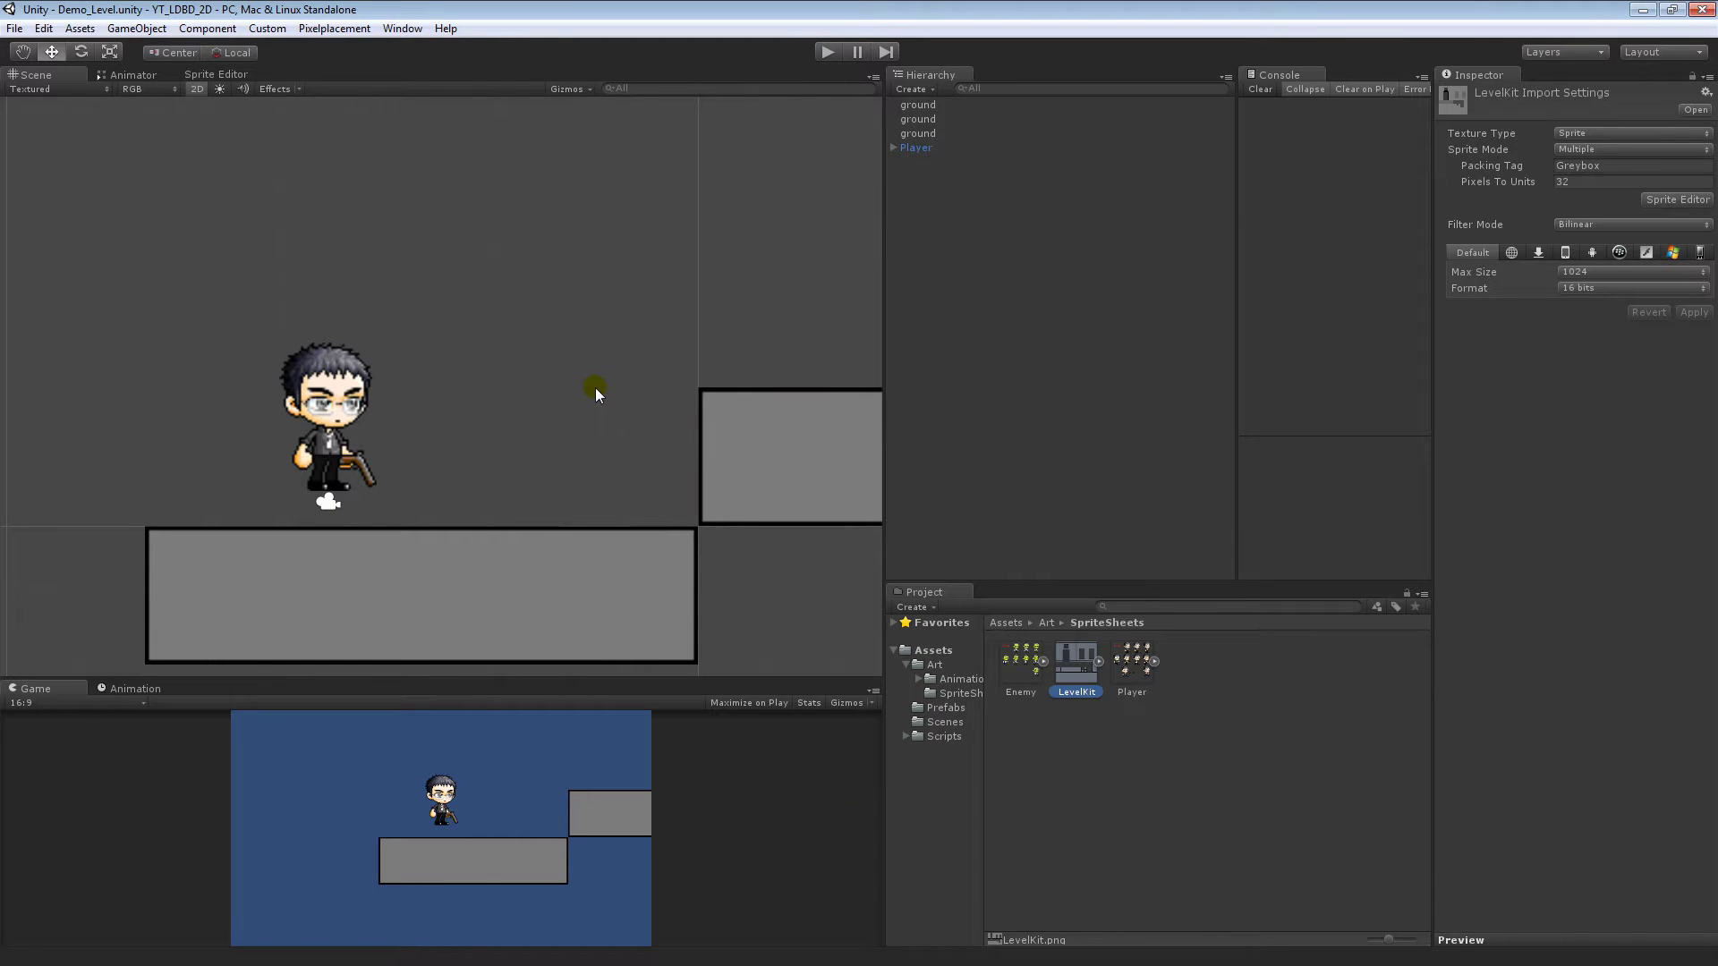
double_click(1076, 667)
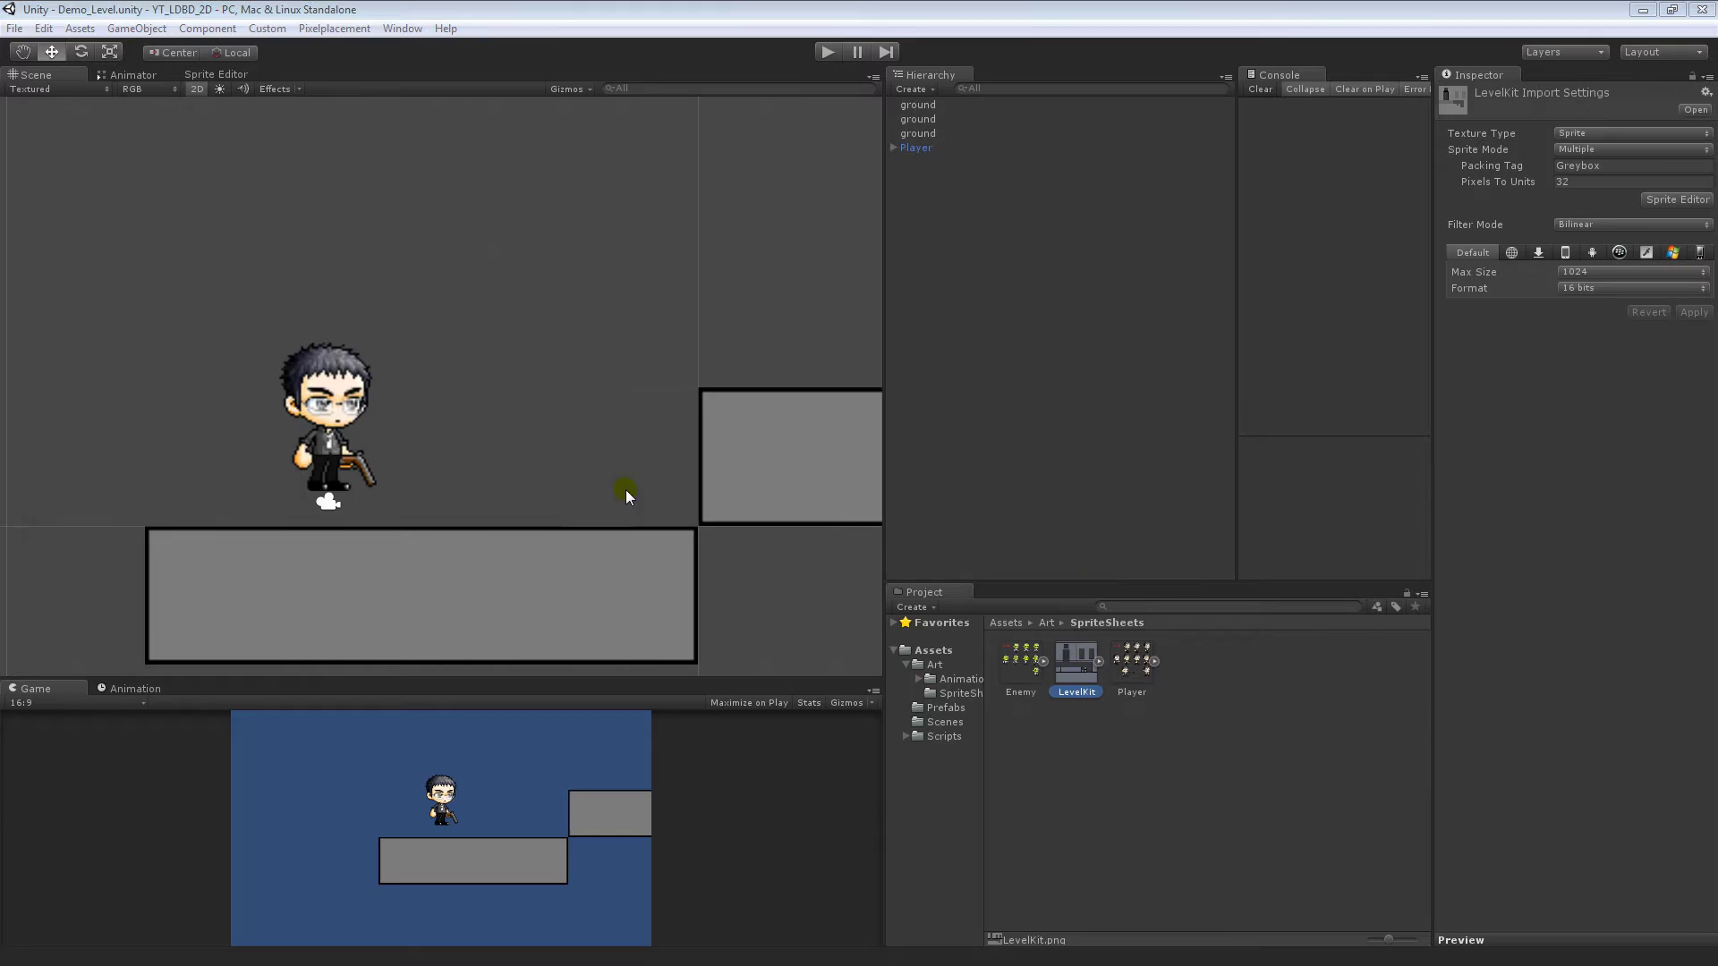
click(1216, 219)
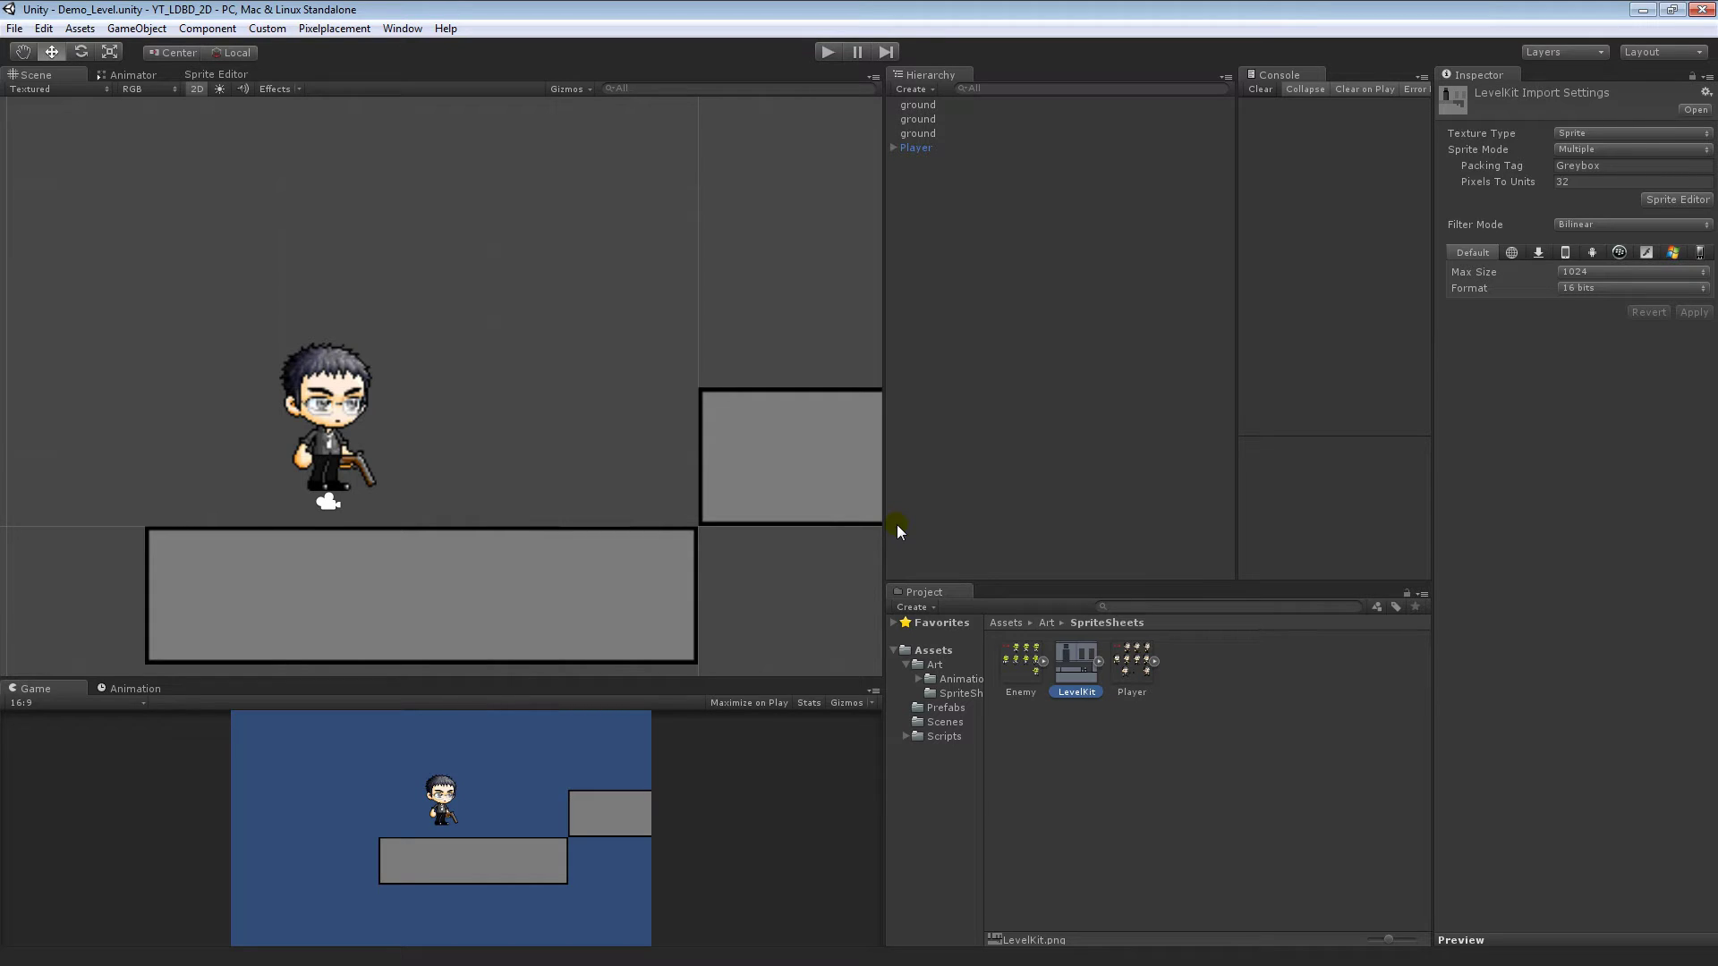
Select the LevelKit sprite sheet and review its available texture types, leaving the type as Sprite.
scroll(764, 490, down, 5)
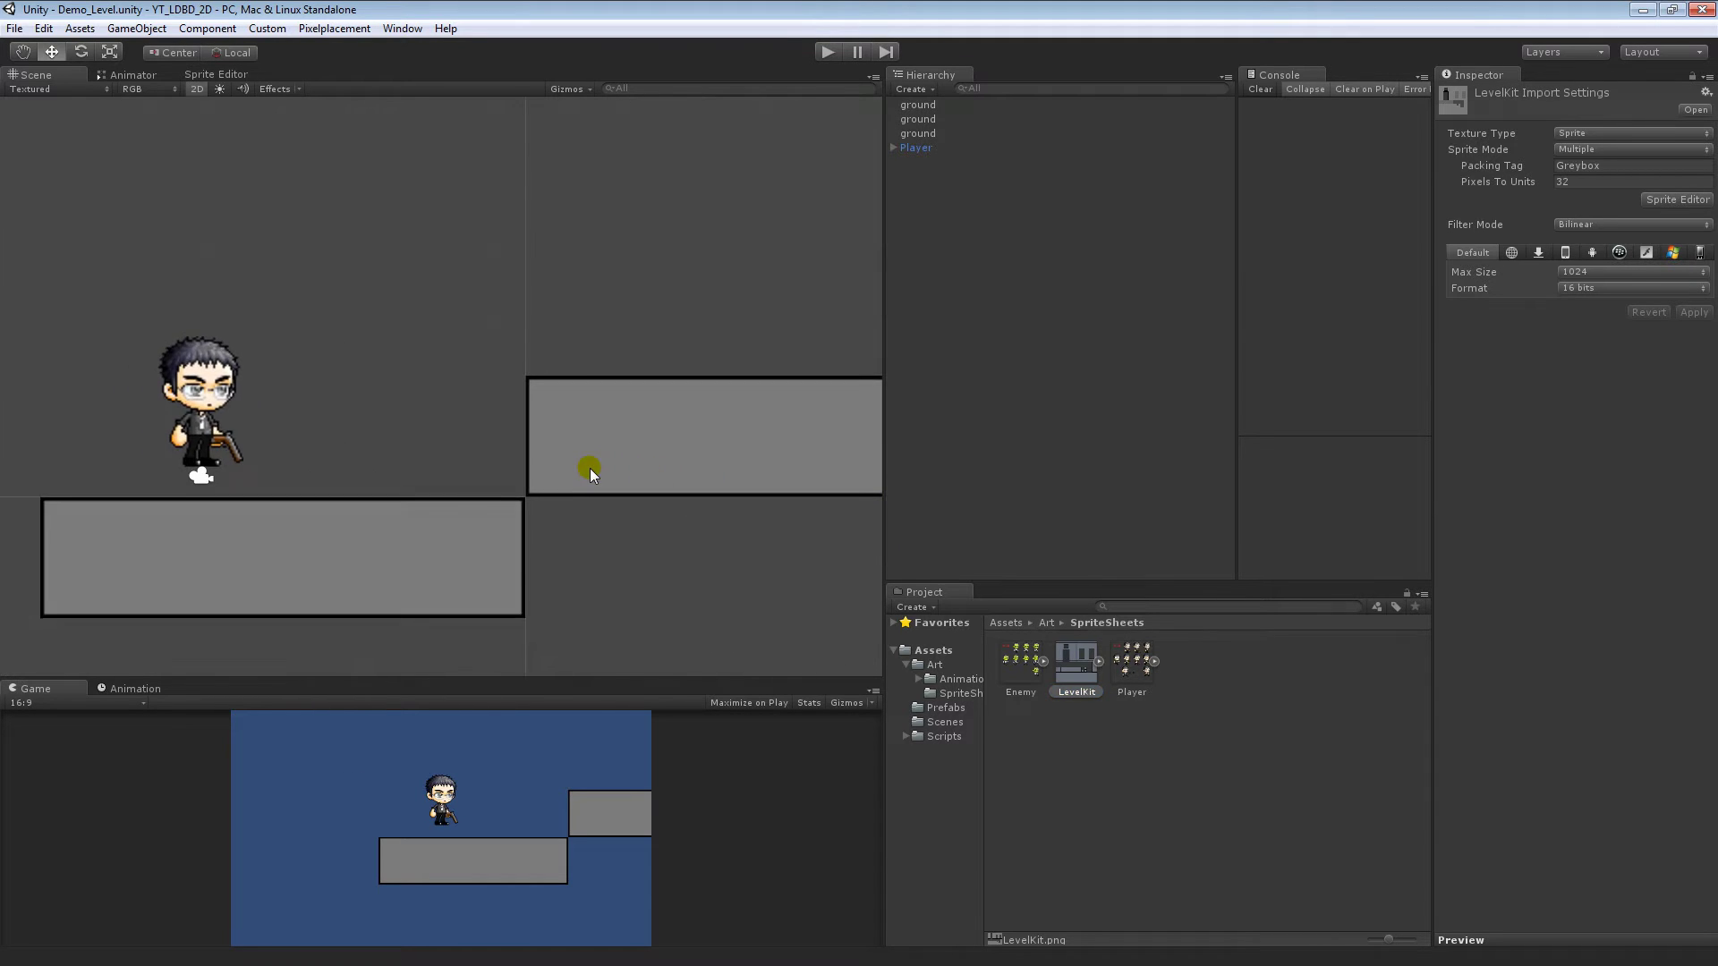
middle_drag(707, 451, 660, 469)
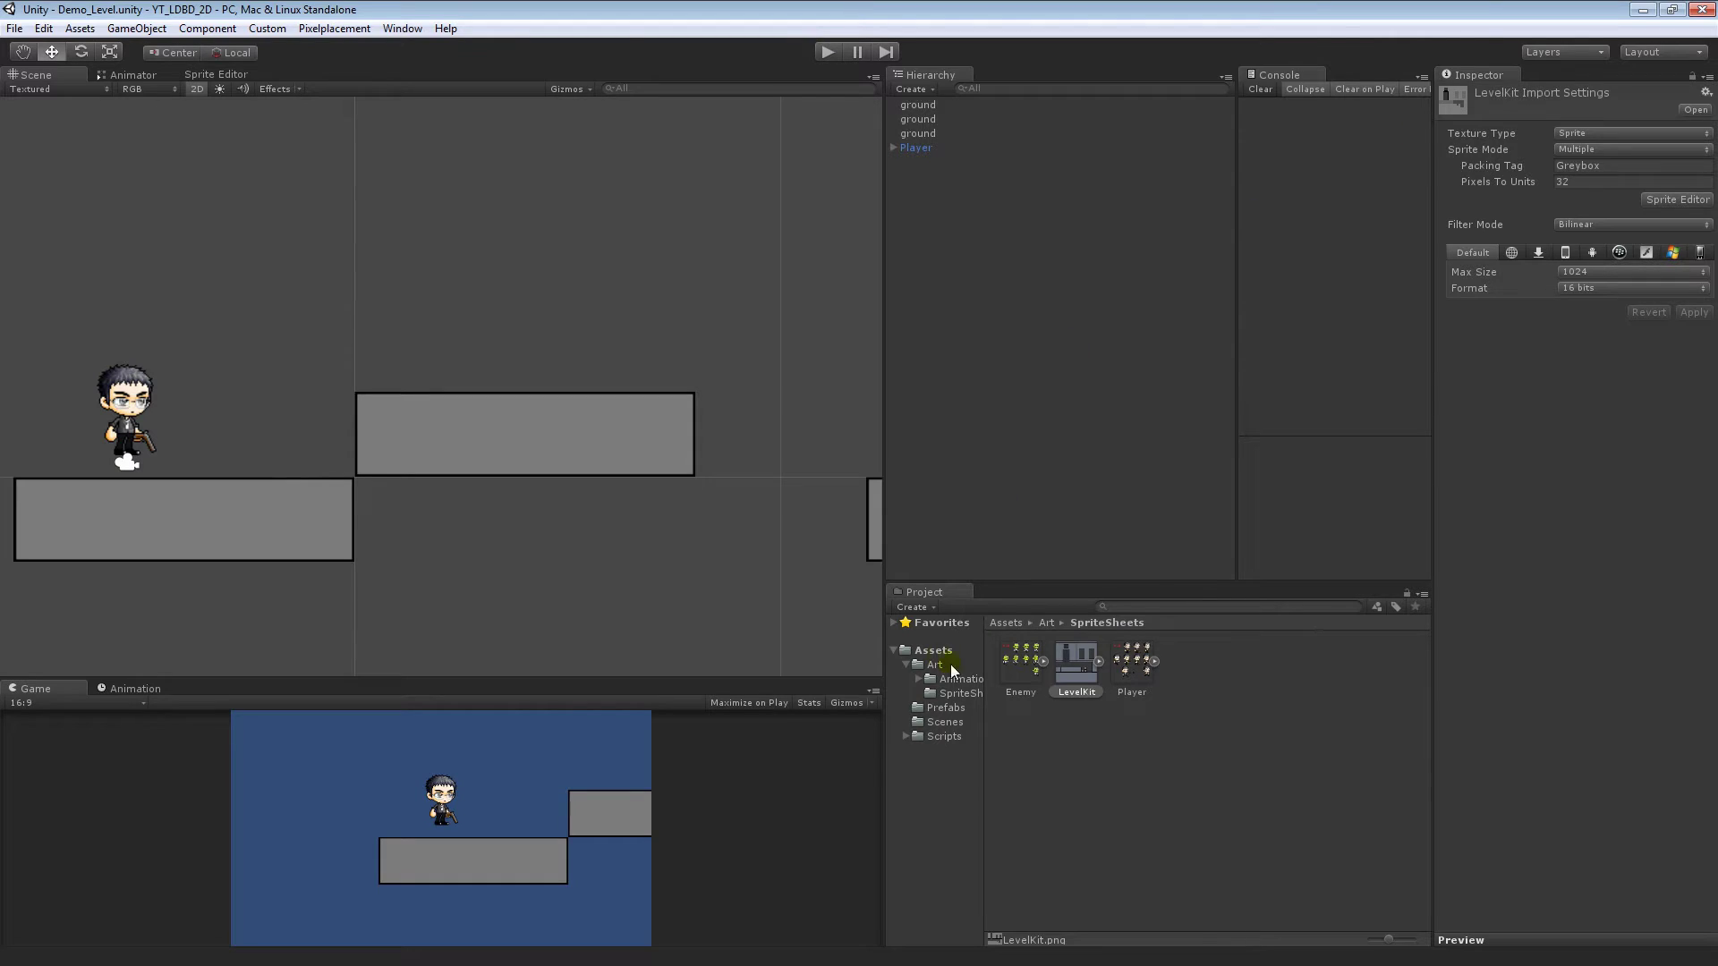
click(1063, 671)
click(1562, 135)
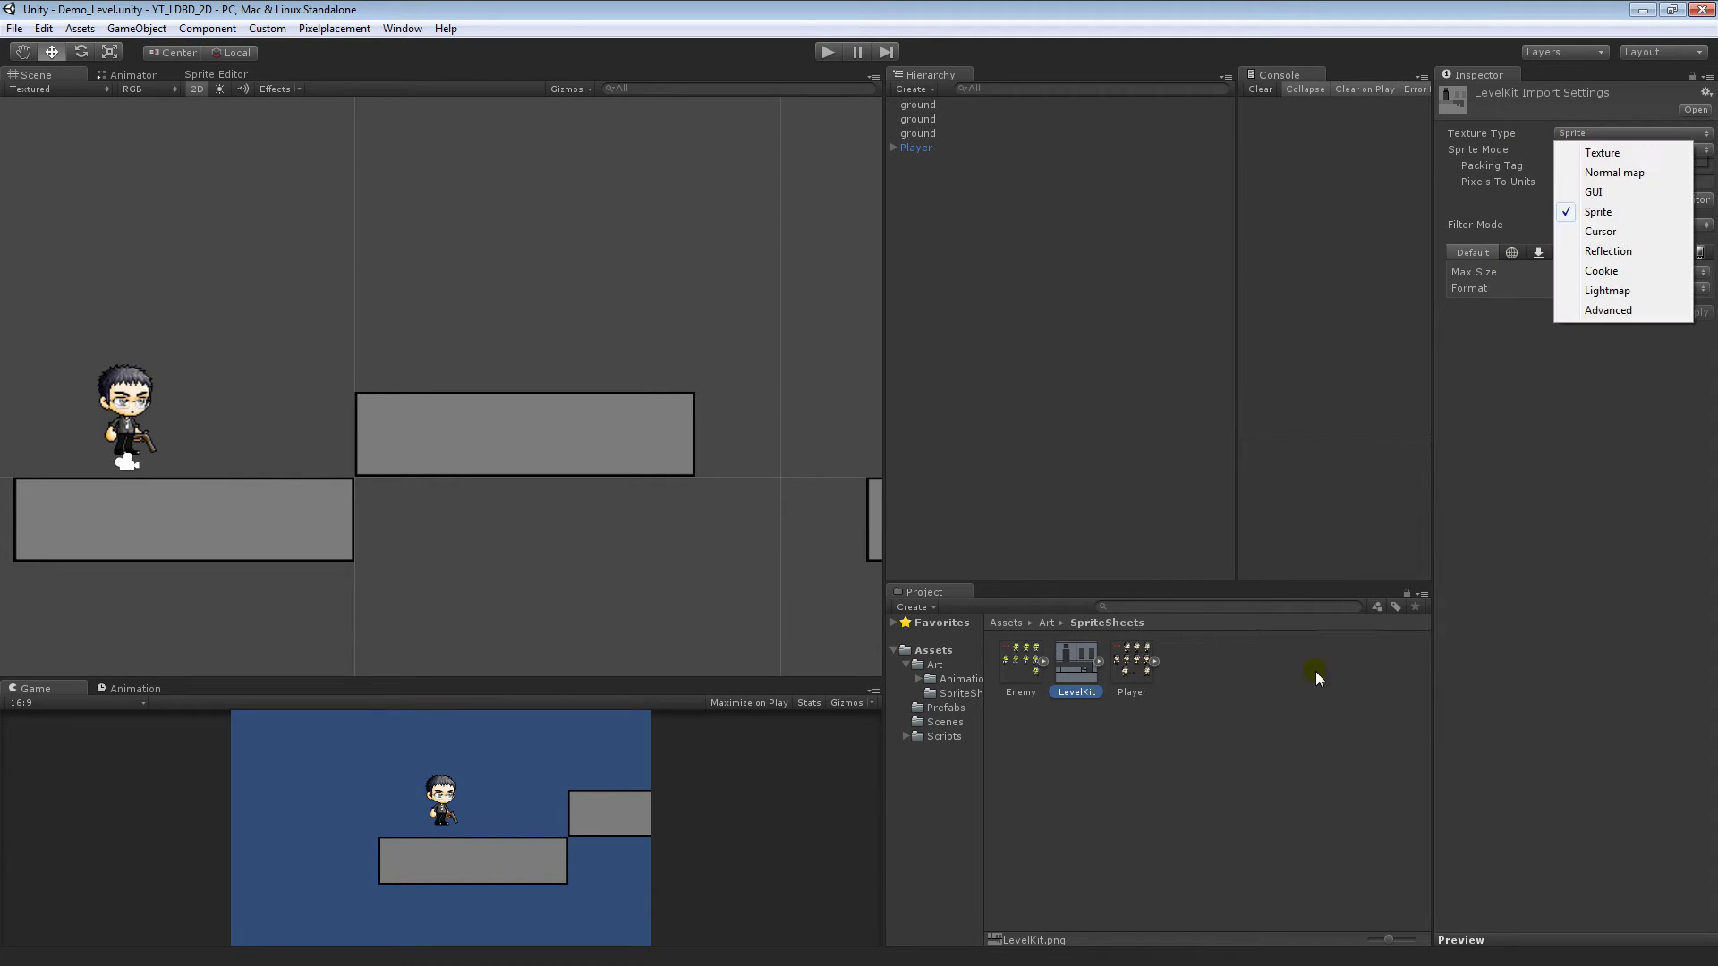
click(1565, 424)
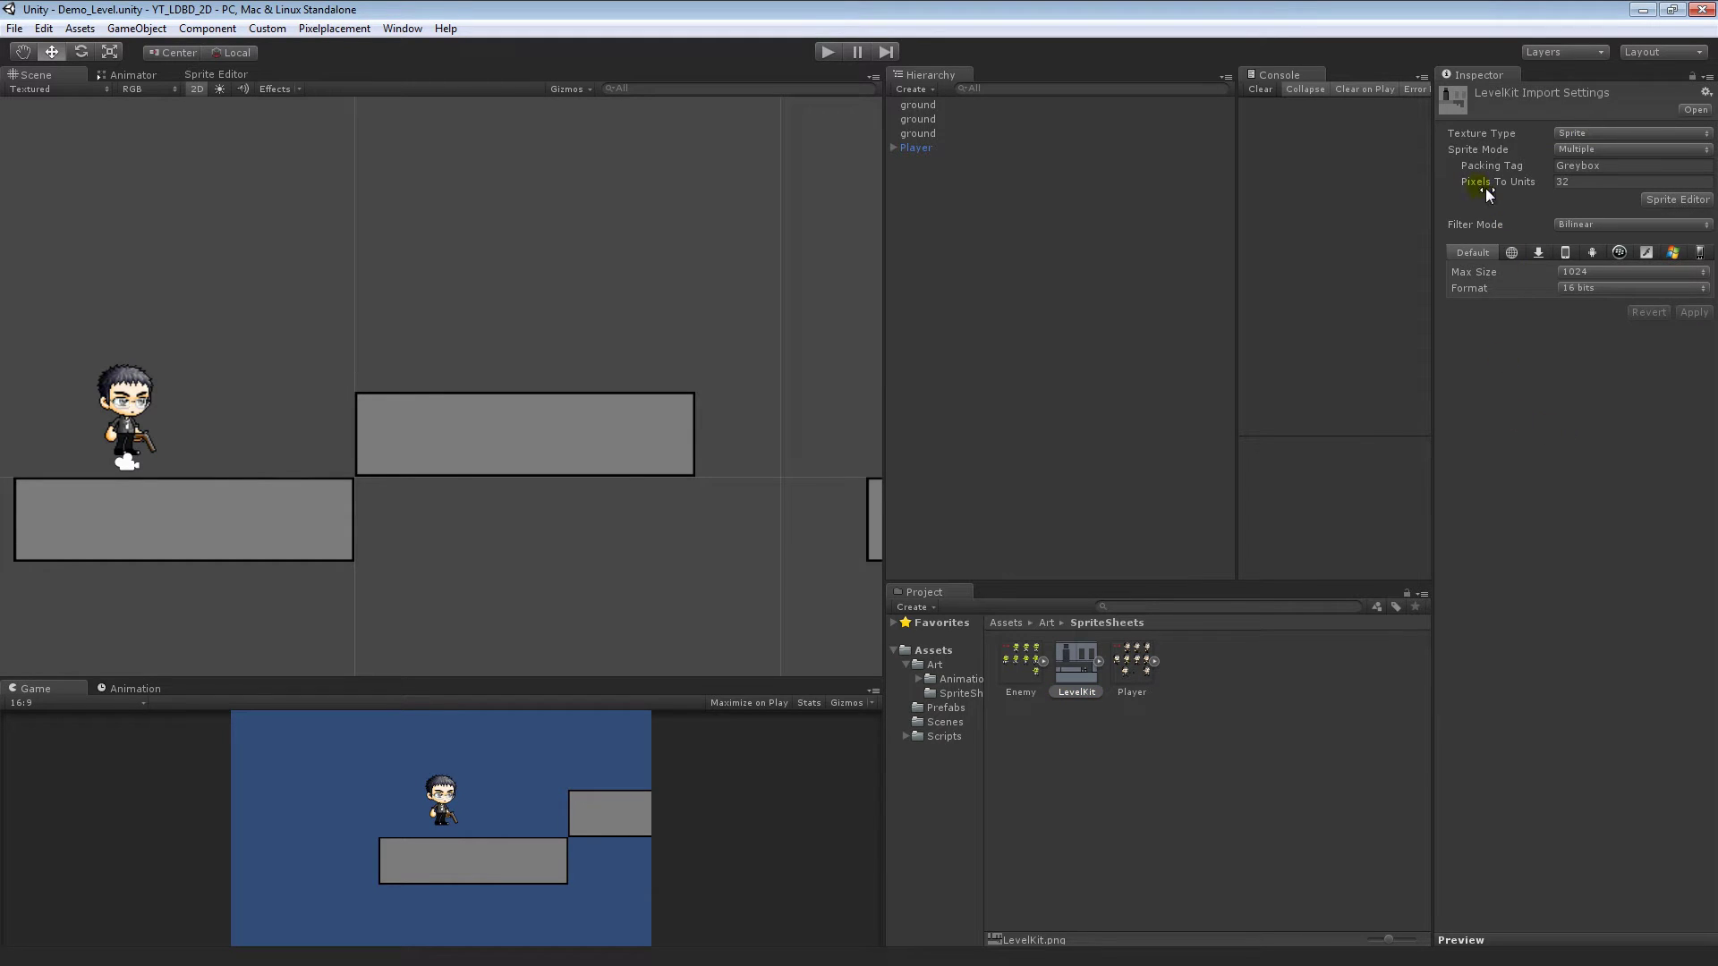
View the Player sprite sheet image, set that sheet's packing tag to GreyboxPlayer and apply it, with the LevelKit sheet's sprites expanded.
double_click(1136, 671)
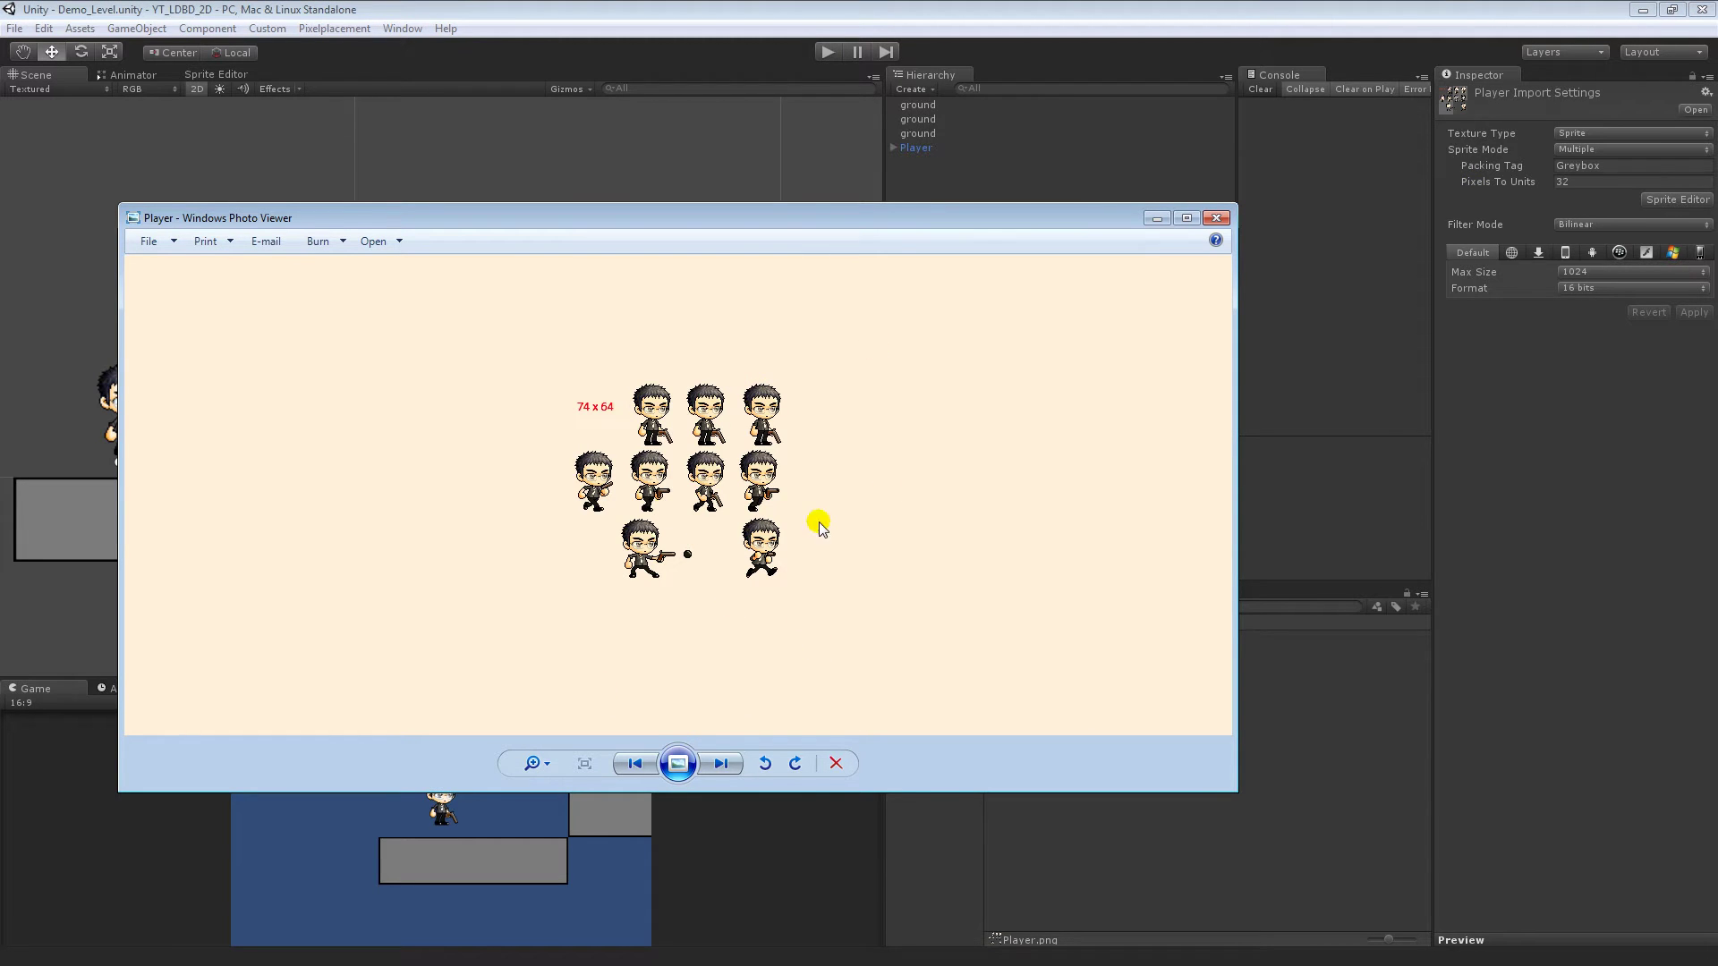
click(1216, 218)
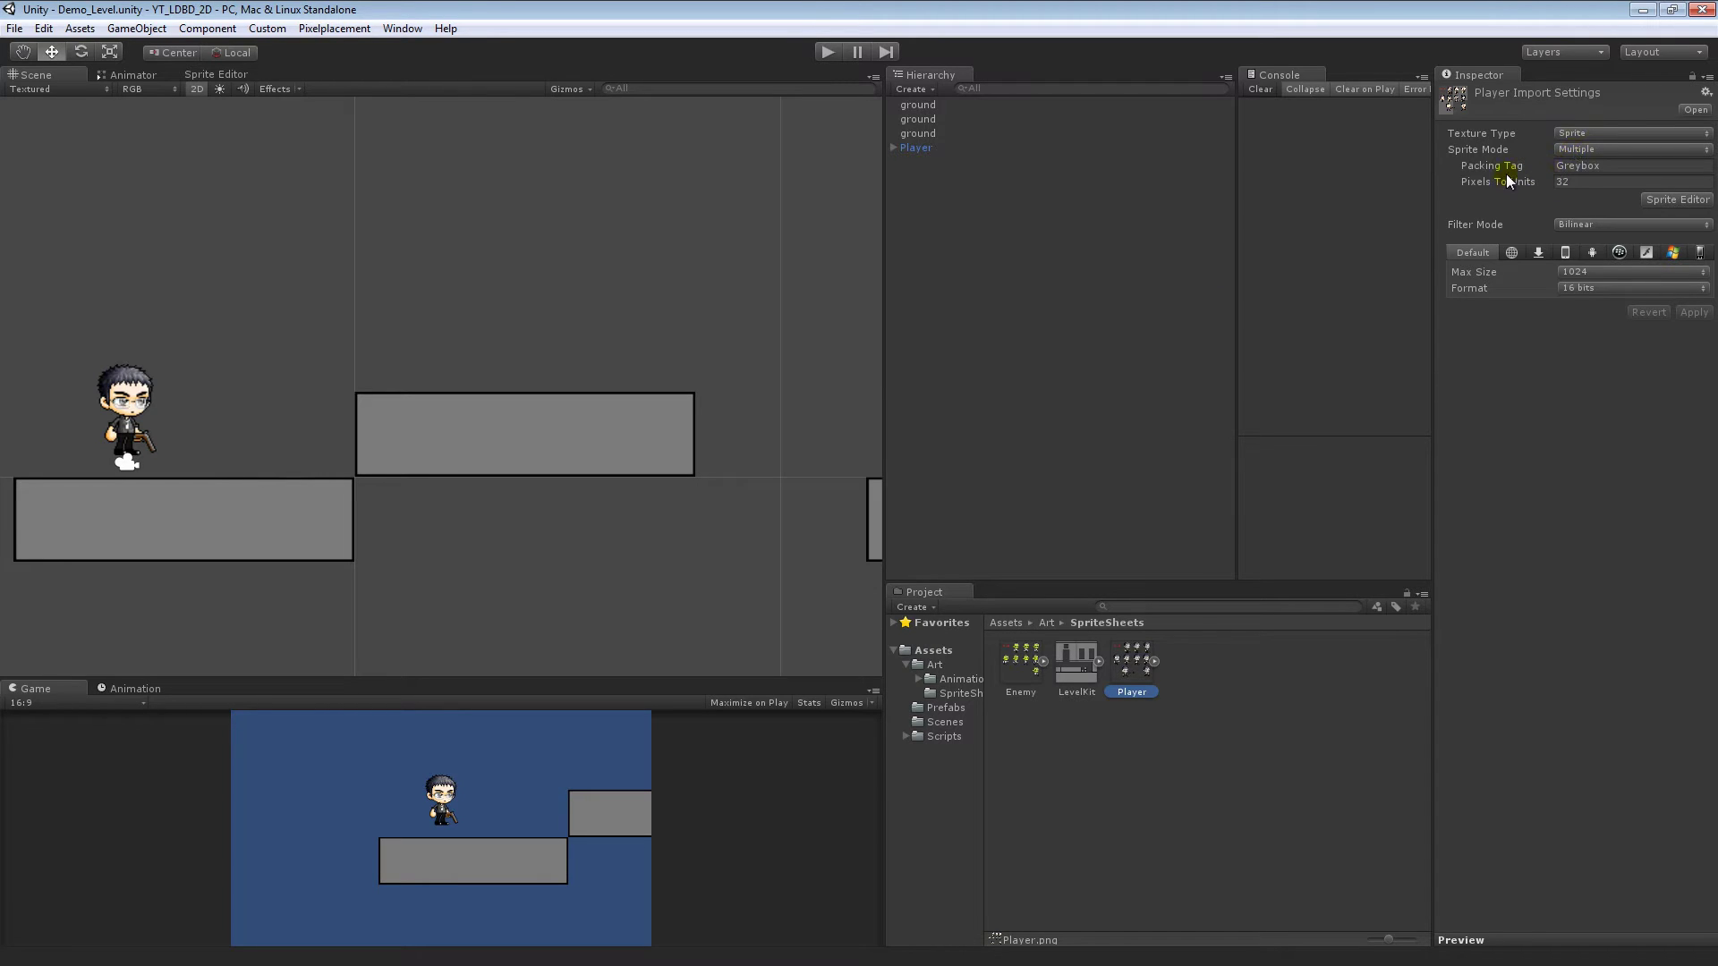
click(1618, 171)
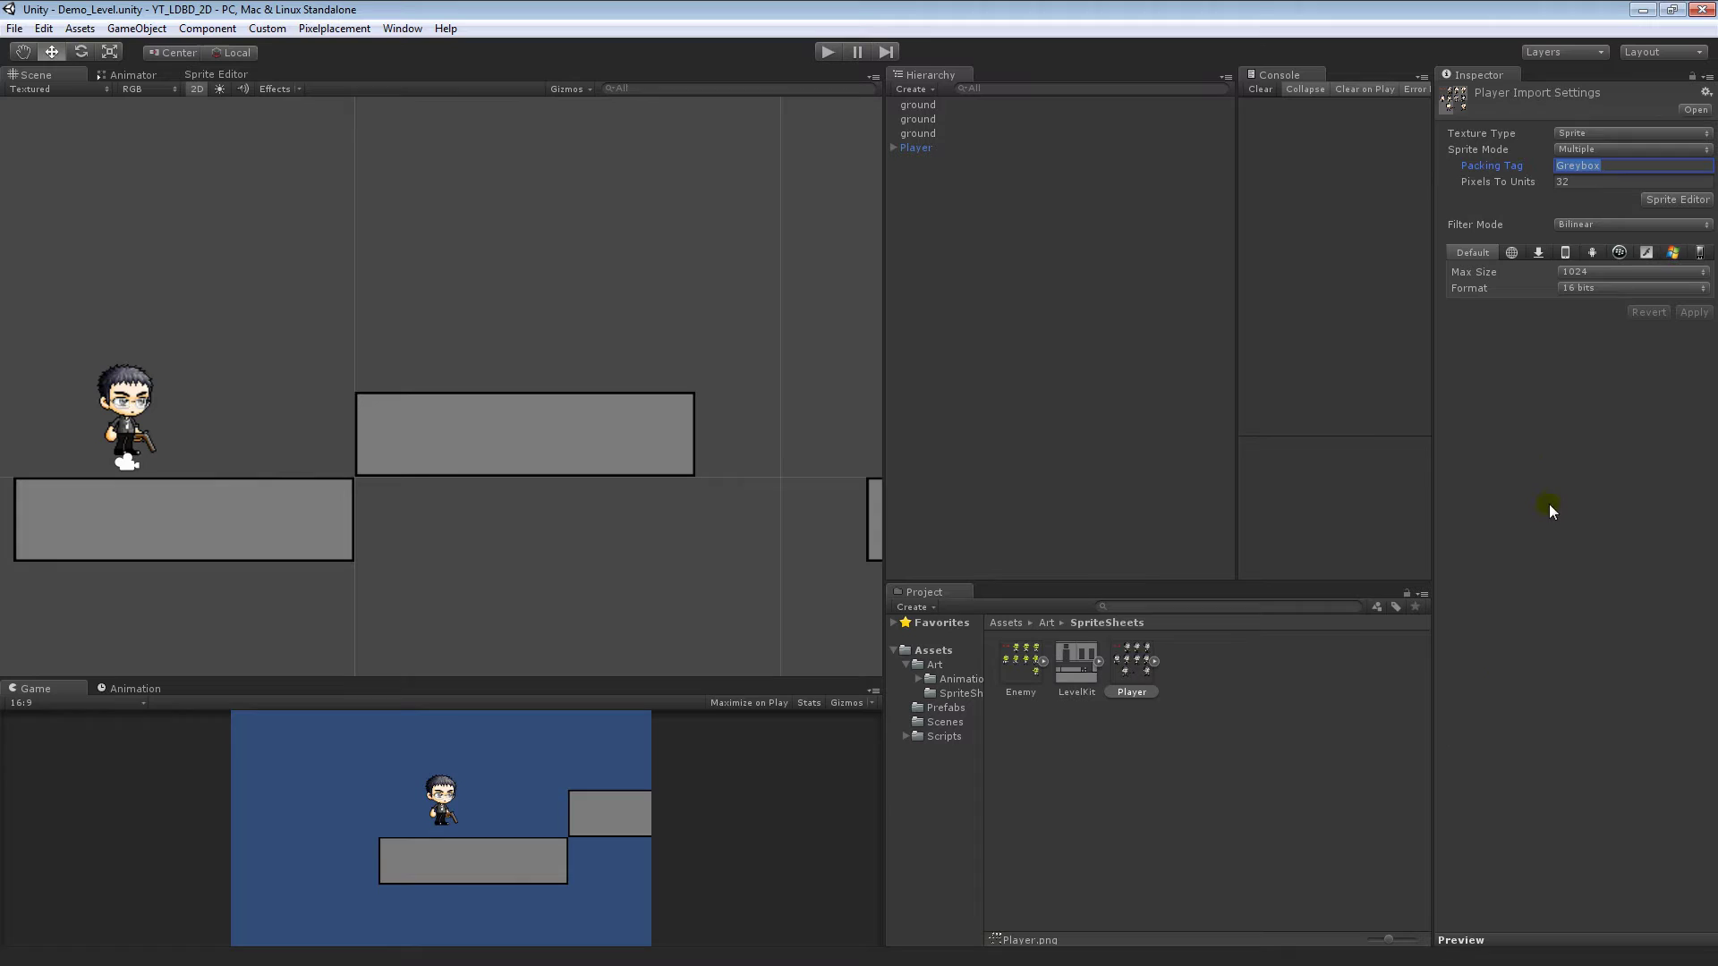
click(1549, 506)
click(1614, 170)
click(1615, 172)
text(Pla)
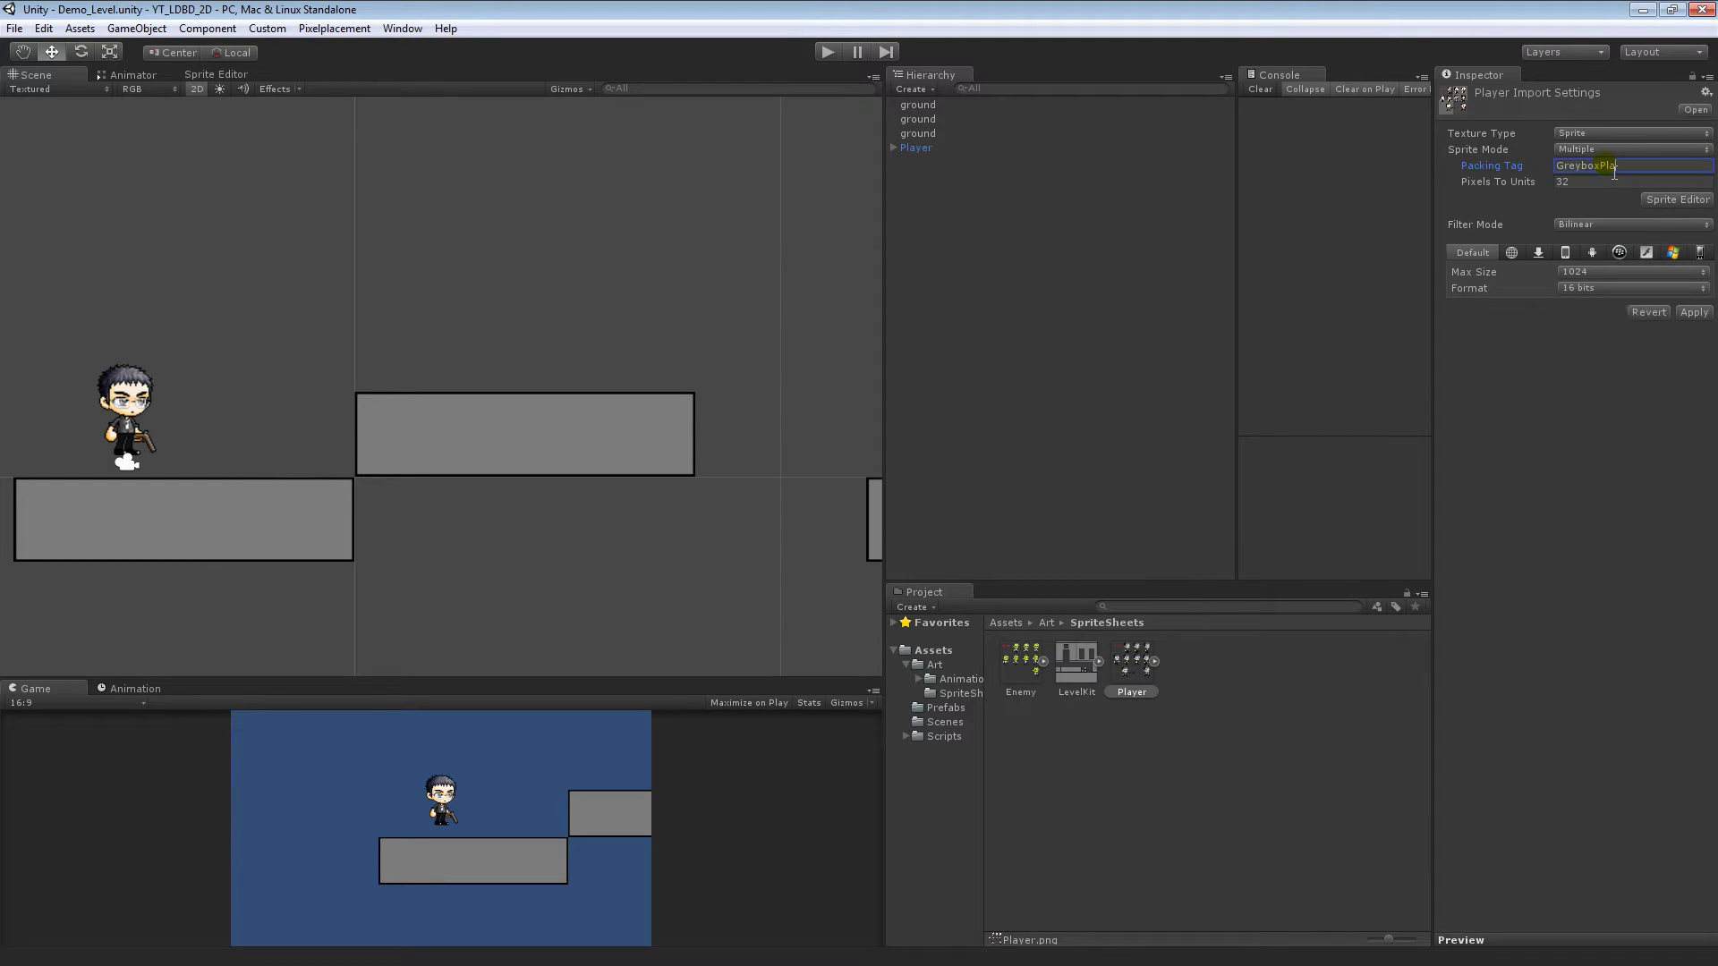
text(yer)
click(1579, 440)
click(1098, 661)
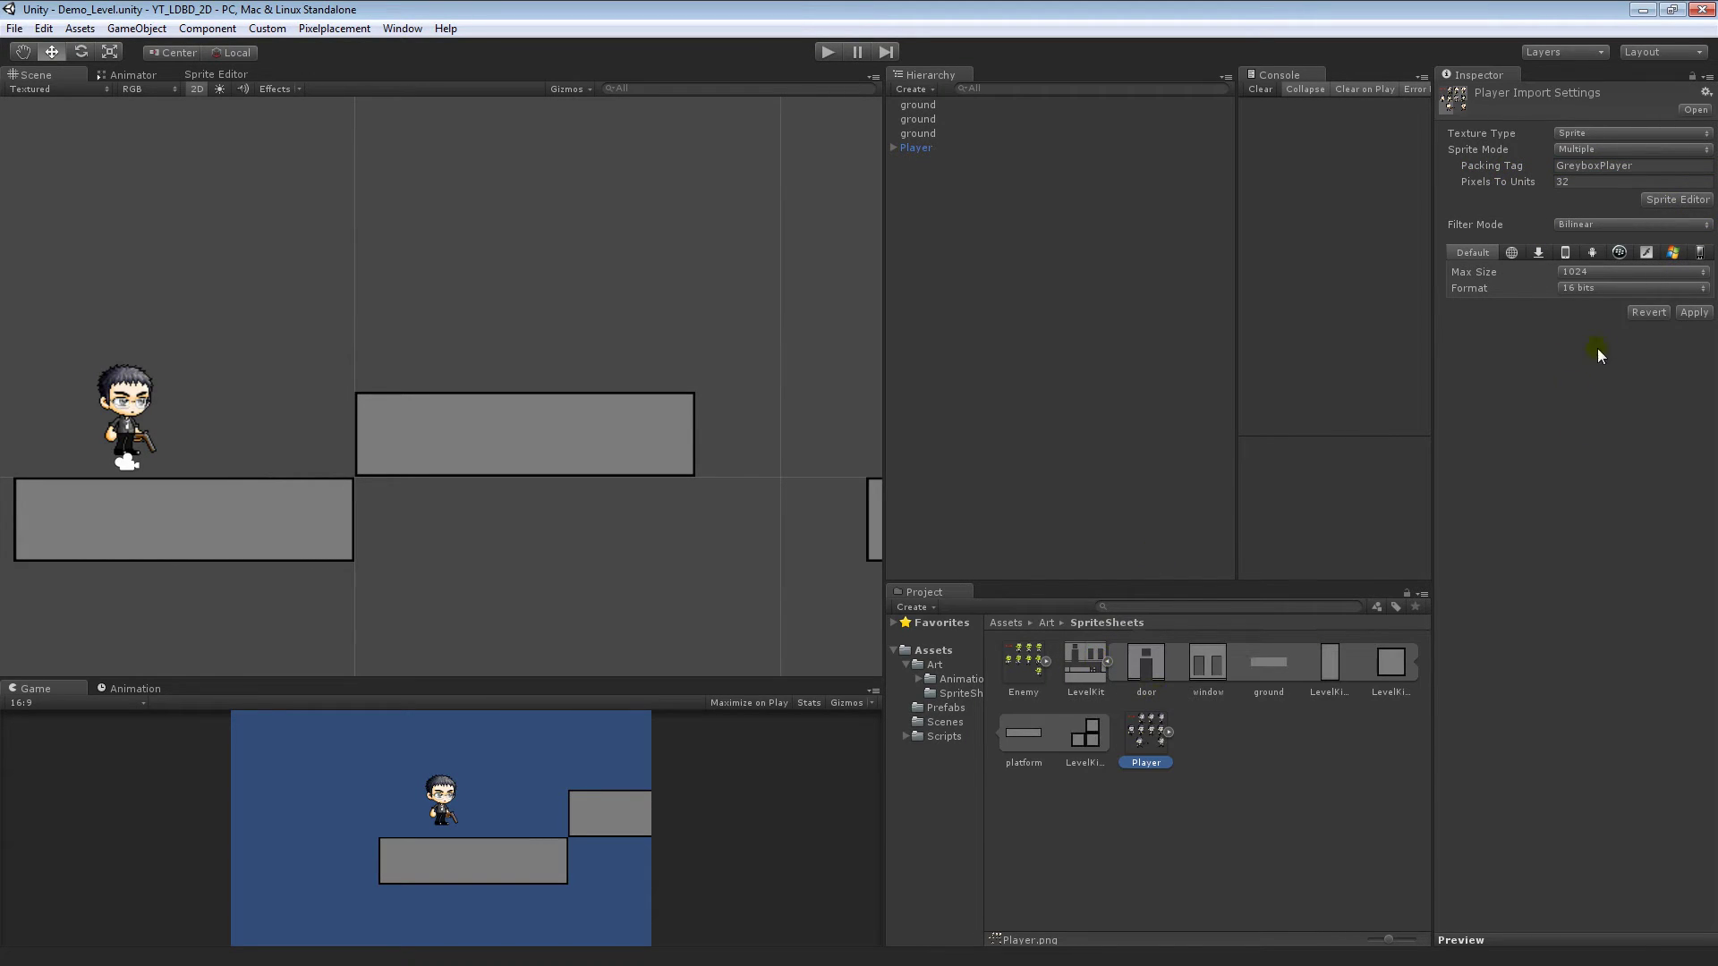
click(1690, 313)
Open the LevelKit sheet in the Sprite Editor, set the pivot of the 32 × 32 square sprite to Bottom Left and apply it.
click(1085, 666)
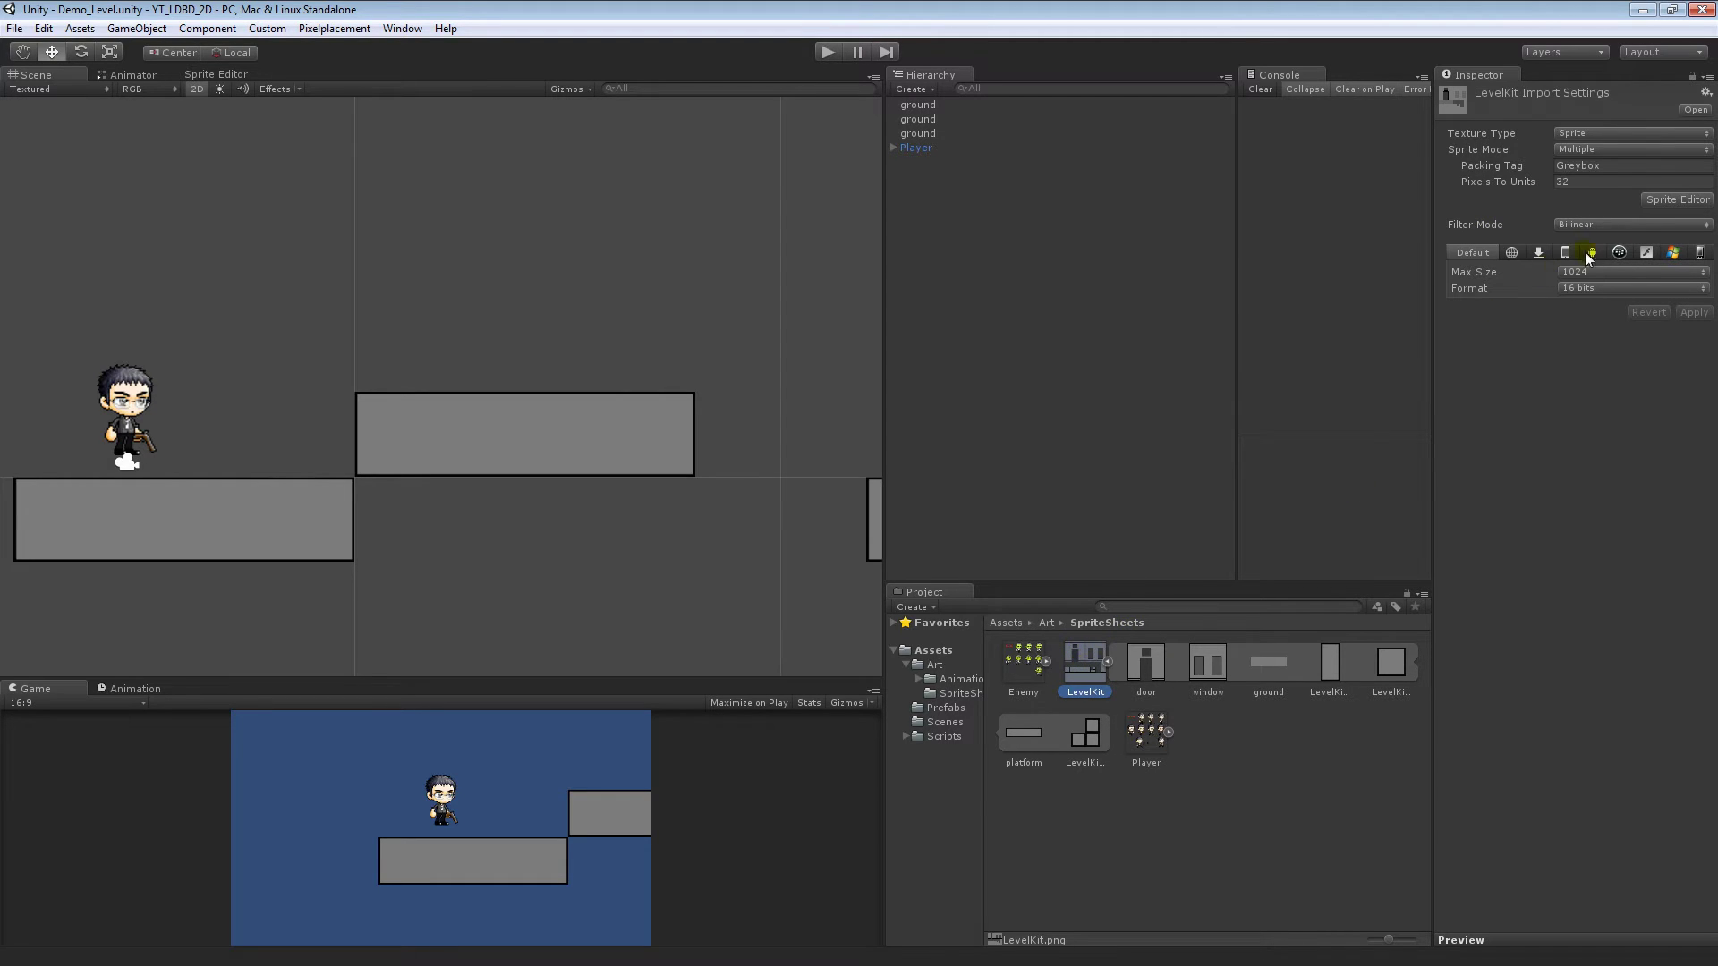
click(1674, 200)
middle_drag(358, 474, 374, 405)
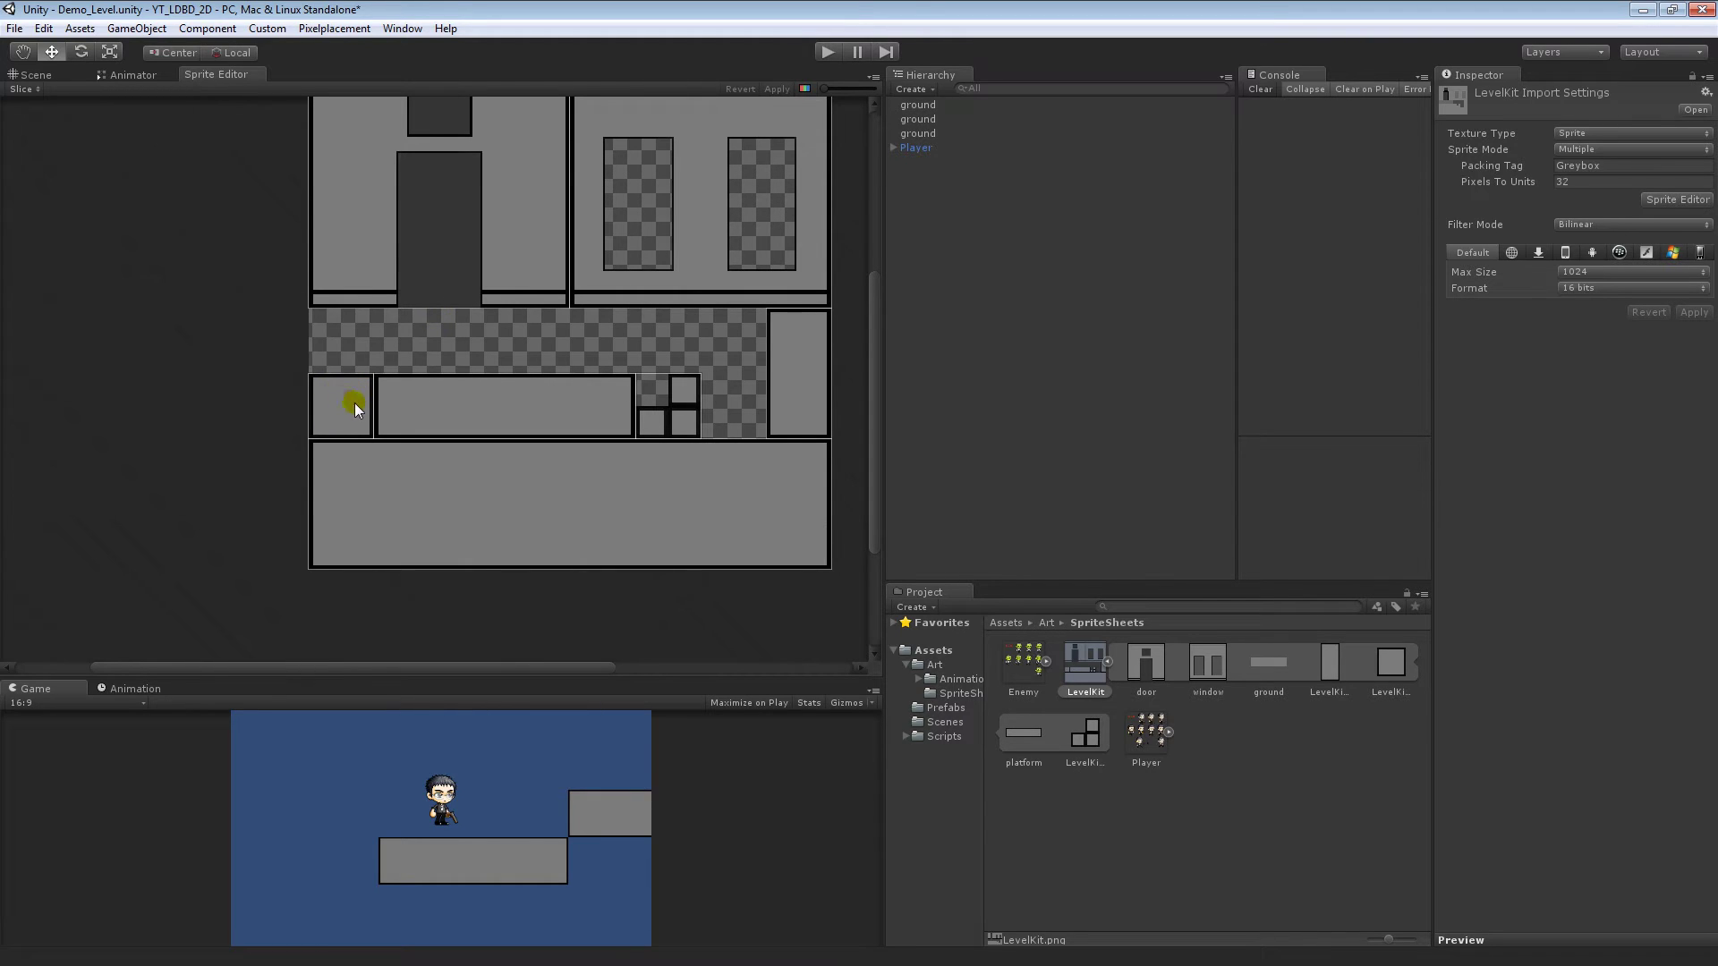
click(354, 403)
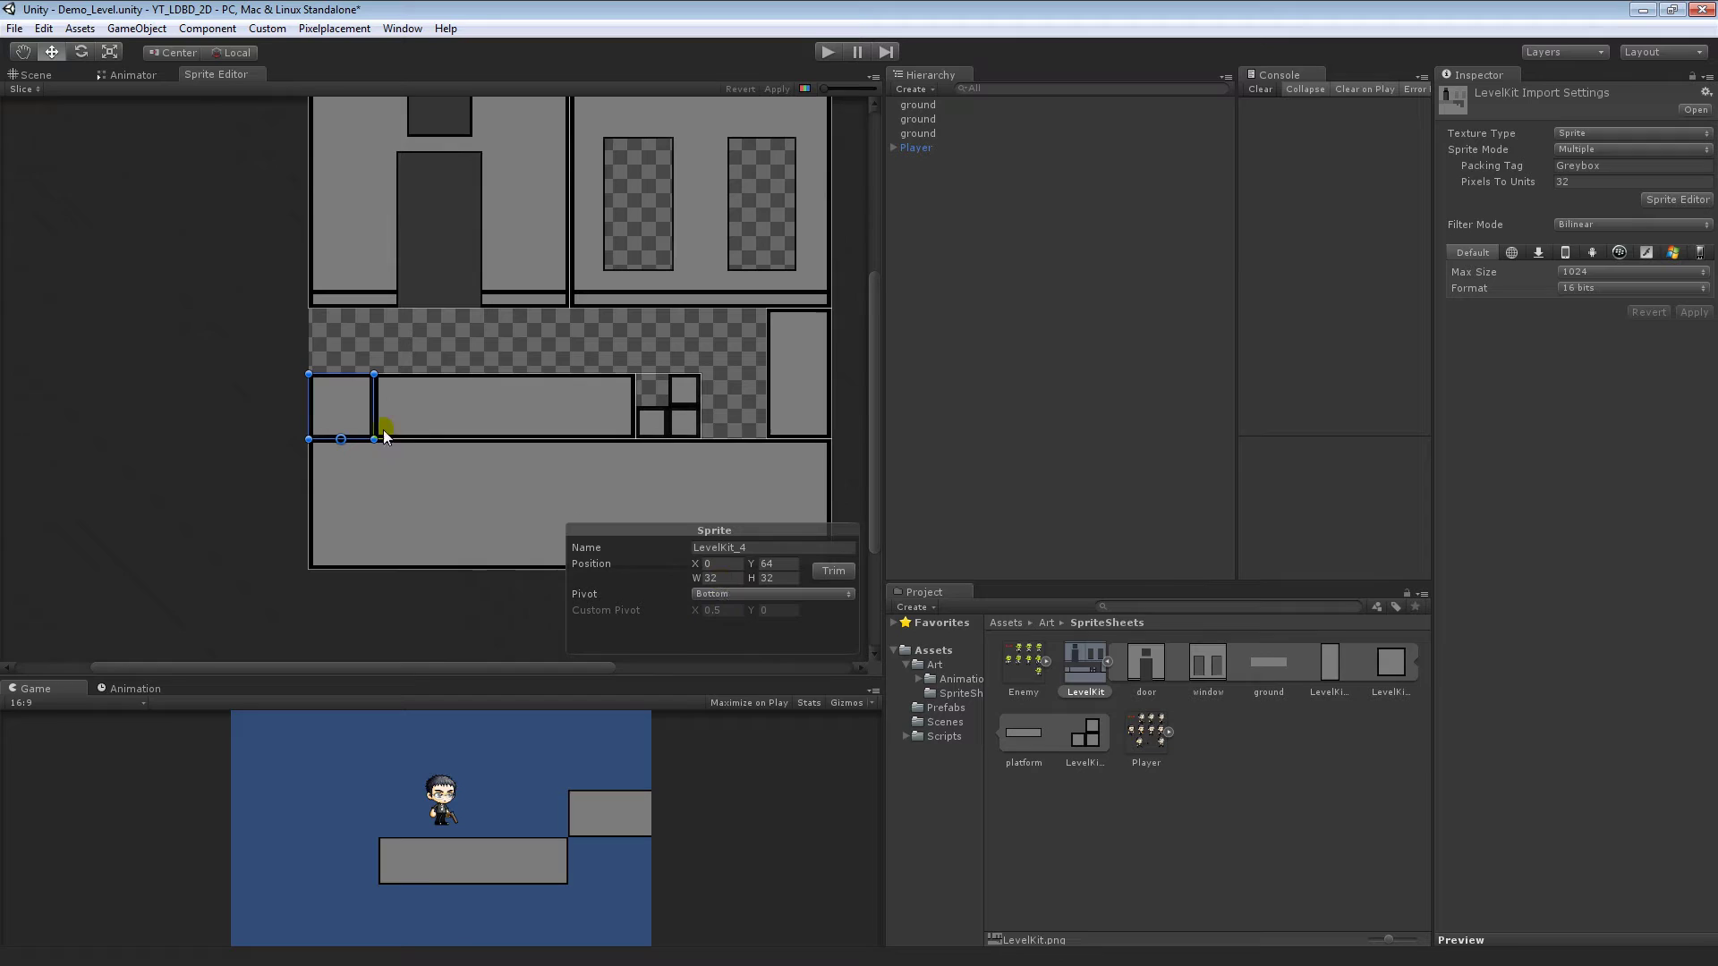
scroll(348, 438, up, 3)
click(740, 592)
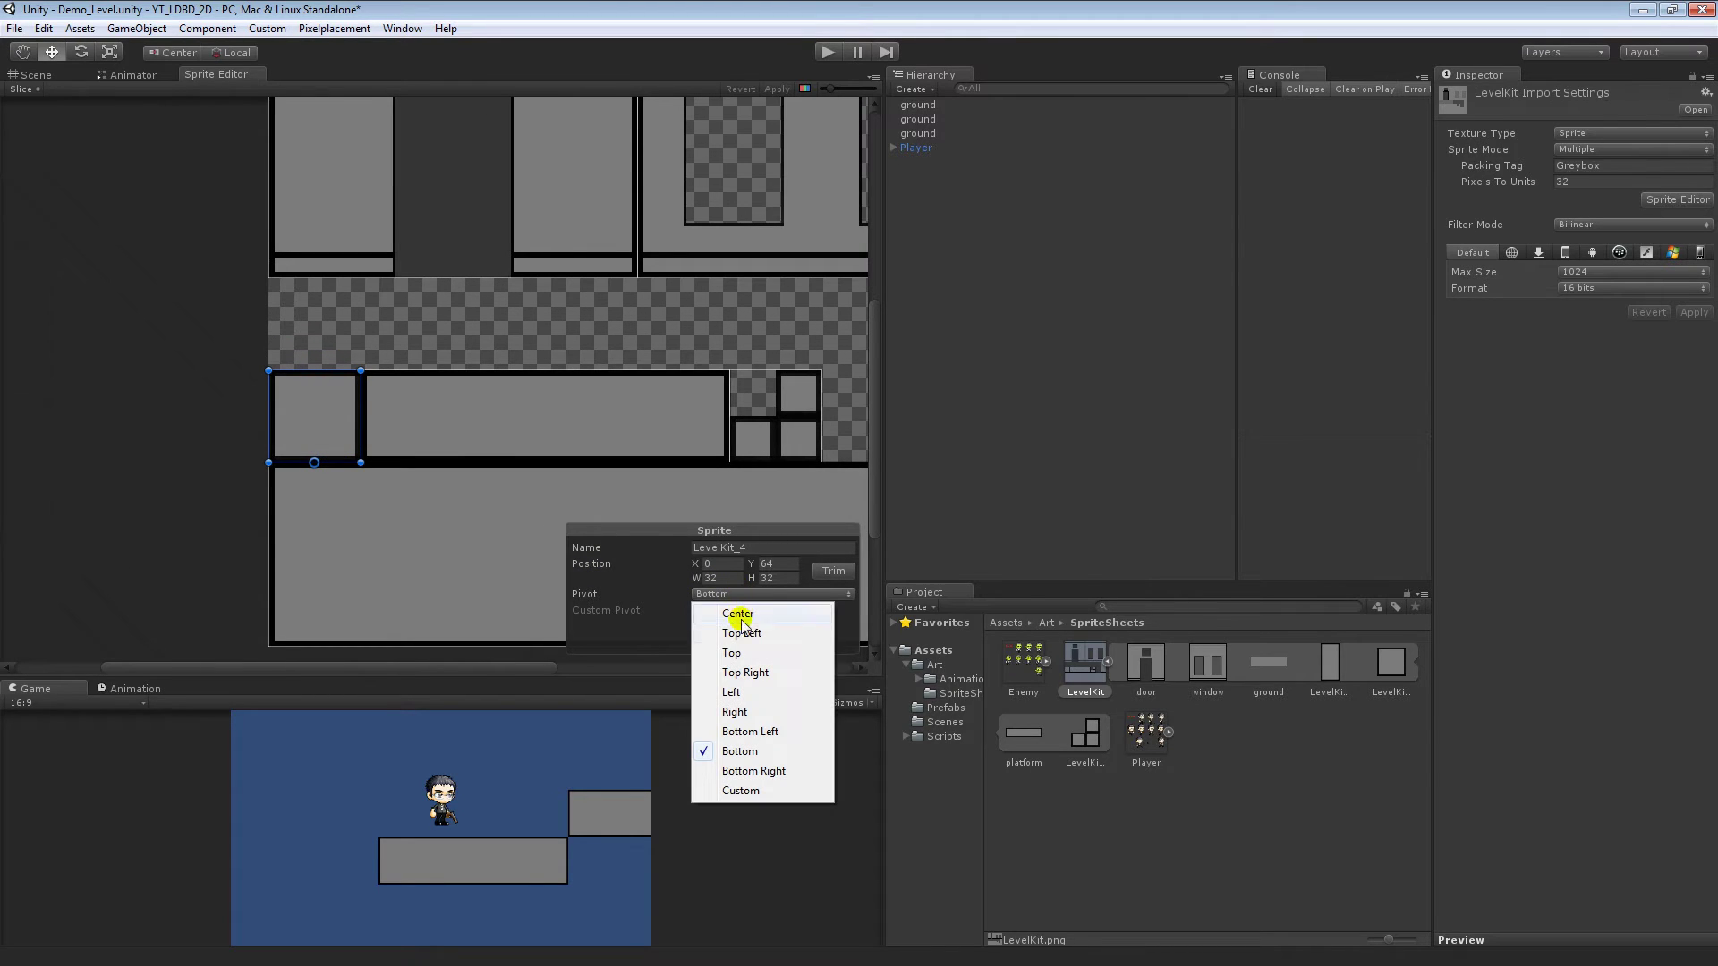
click(750, 737)
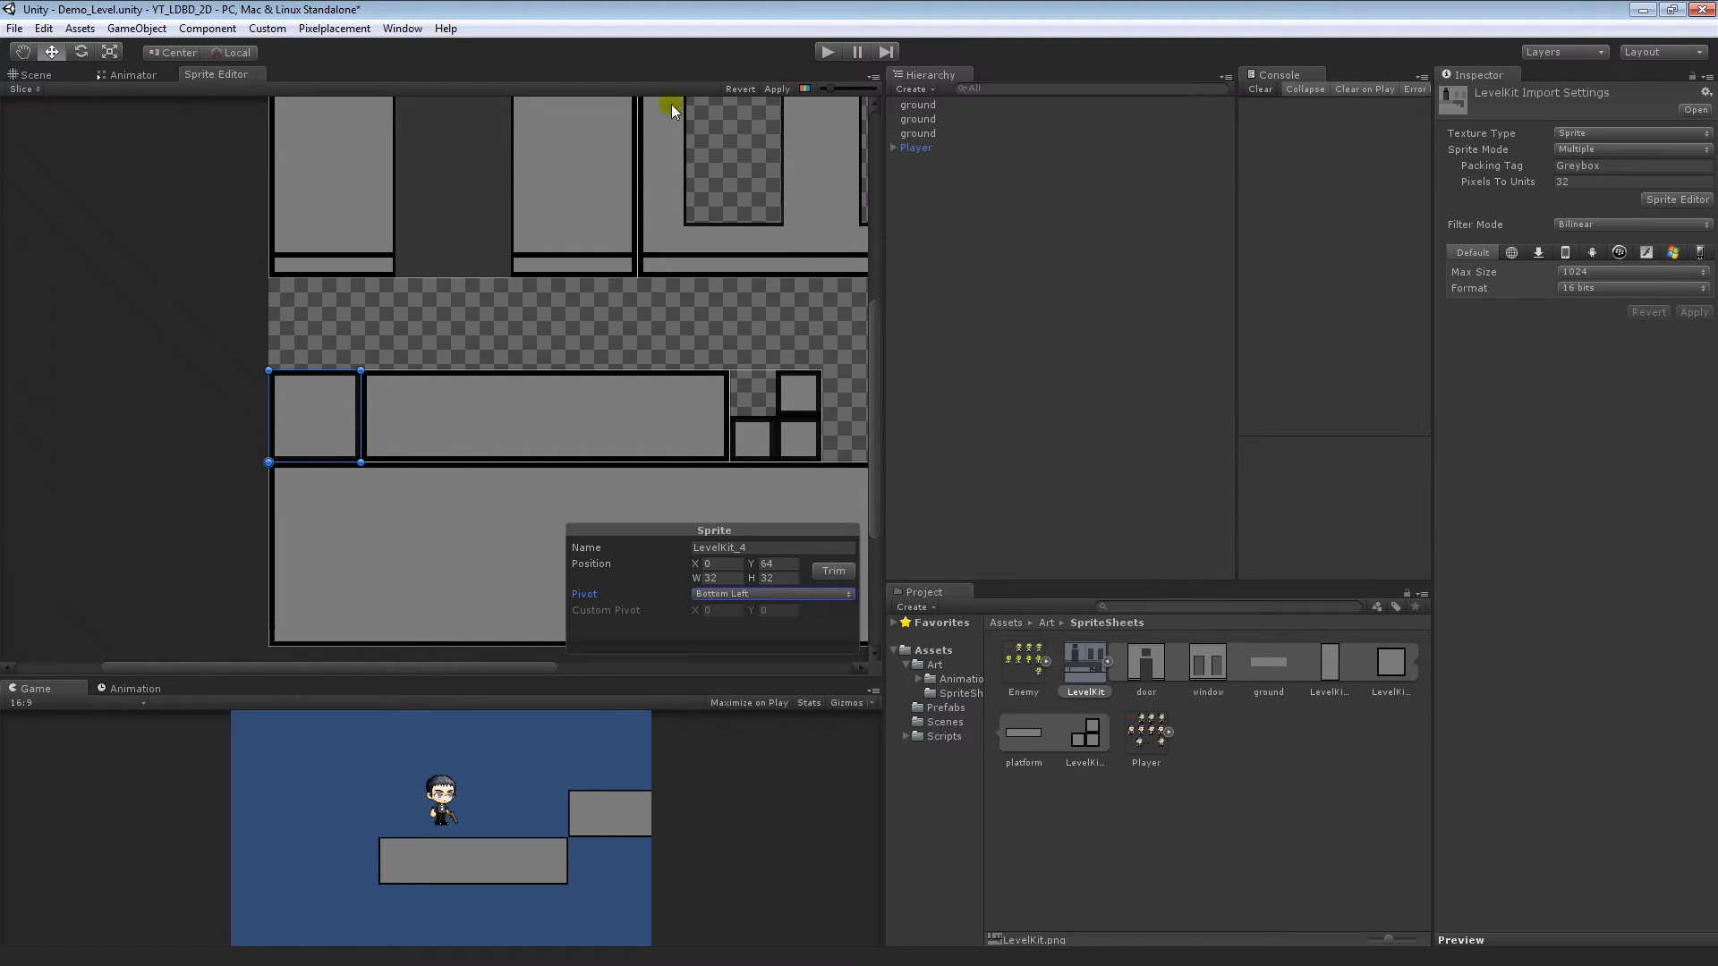
Examine the slice borders and the pivot corner of the square sprite up close in the Sprite Editor.
middle_drag(176, 430, 215, 407)
scroll(254, 394, up, 3)
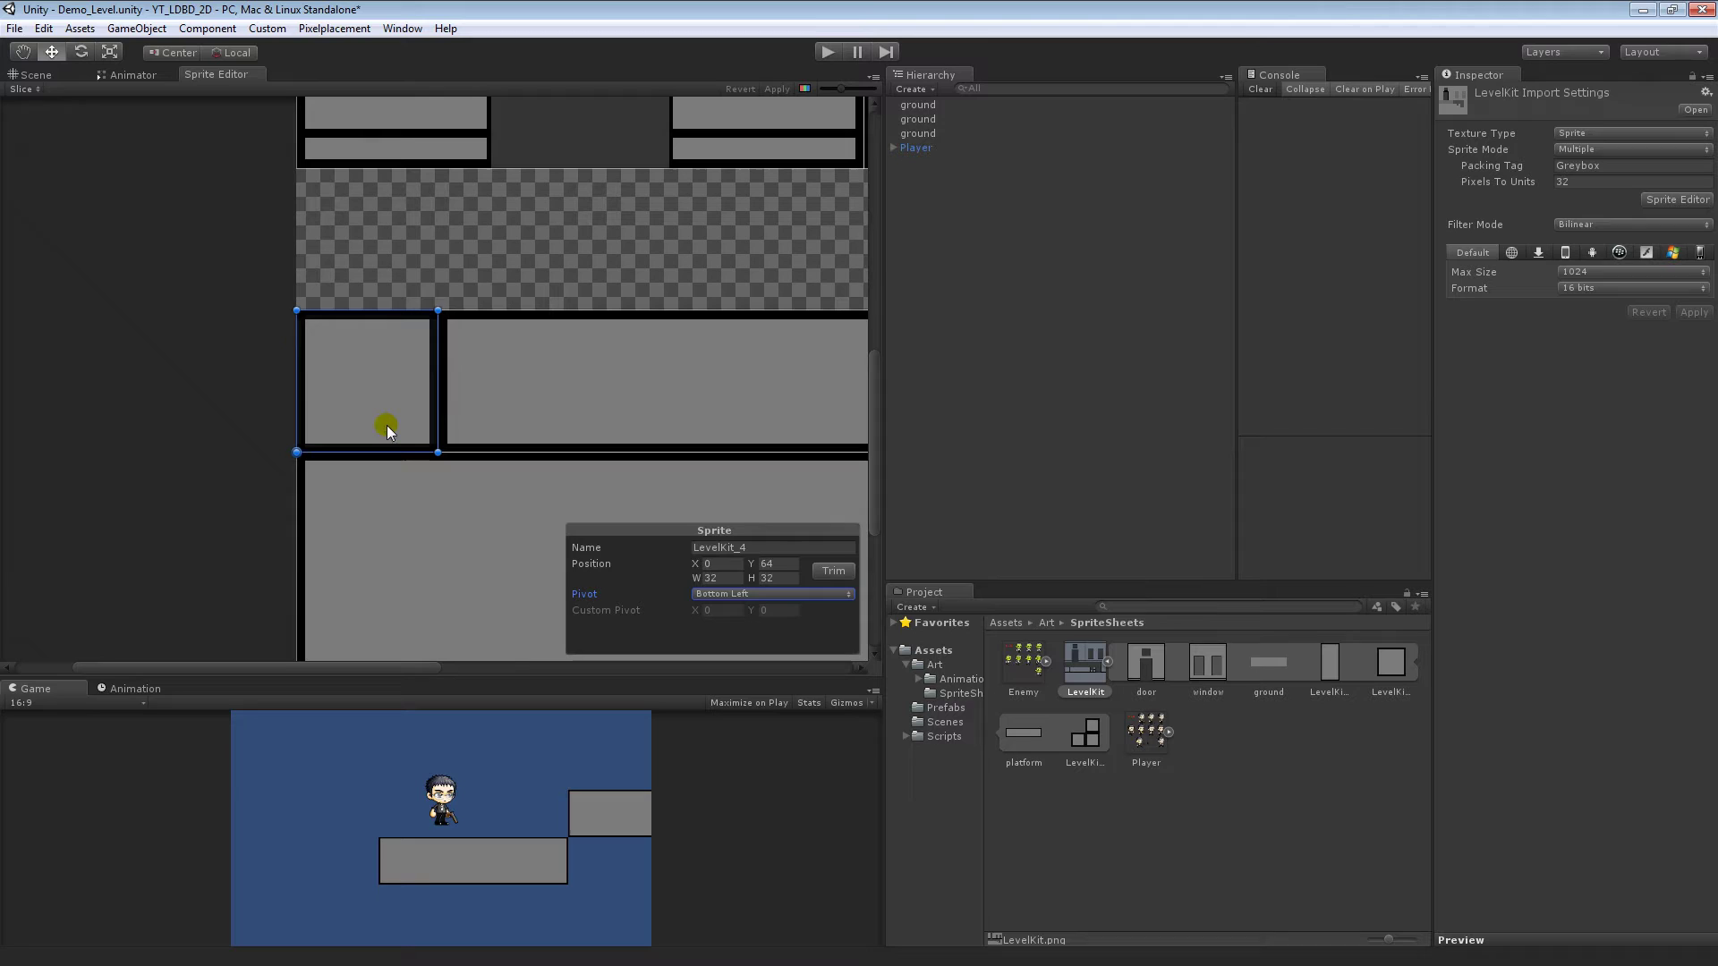
middle_drag(403, 422, 410, 421)
scroll(411, 418, up, 1)
scroll(452, 511, up, 3)
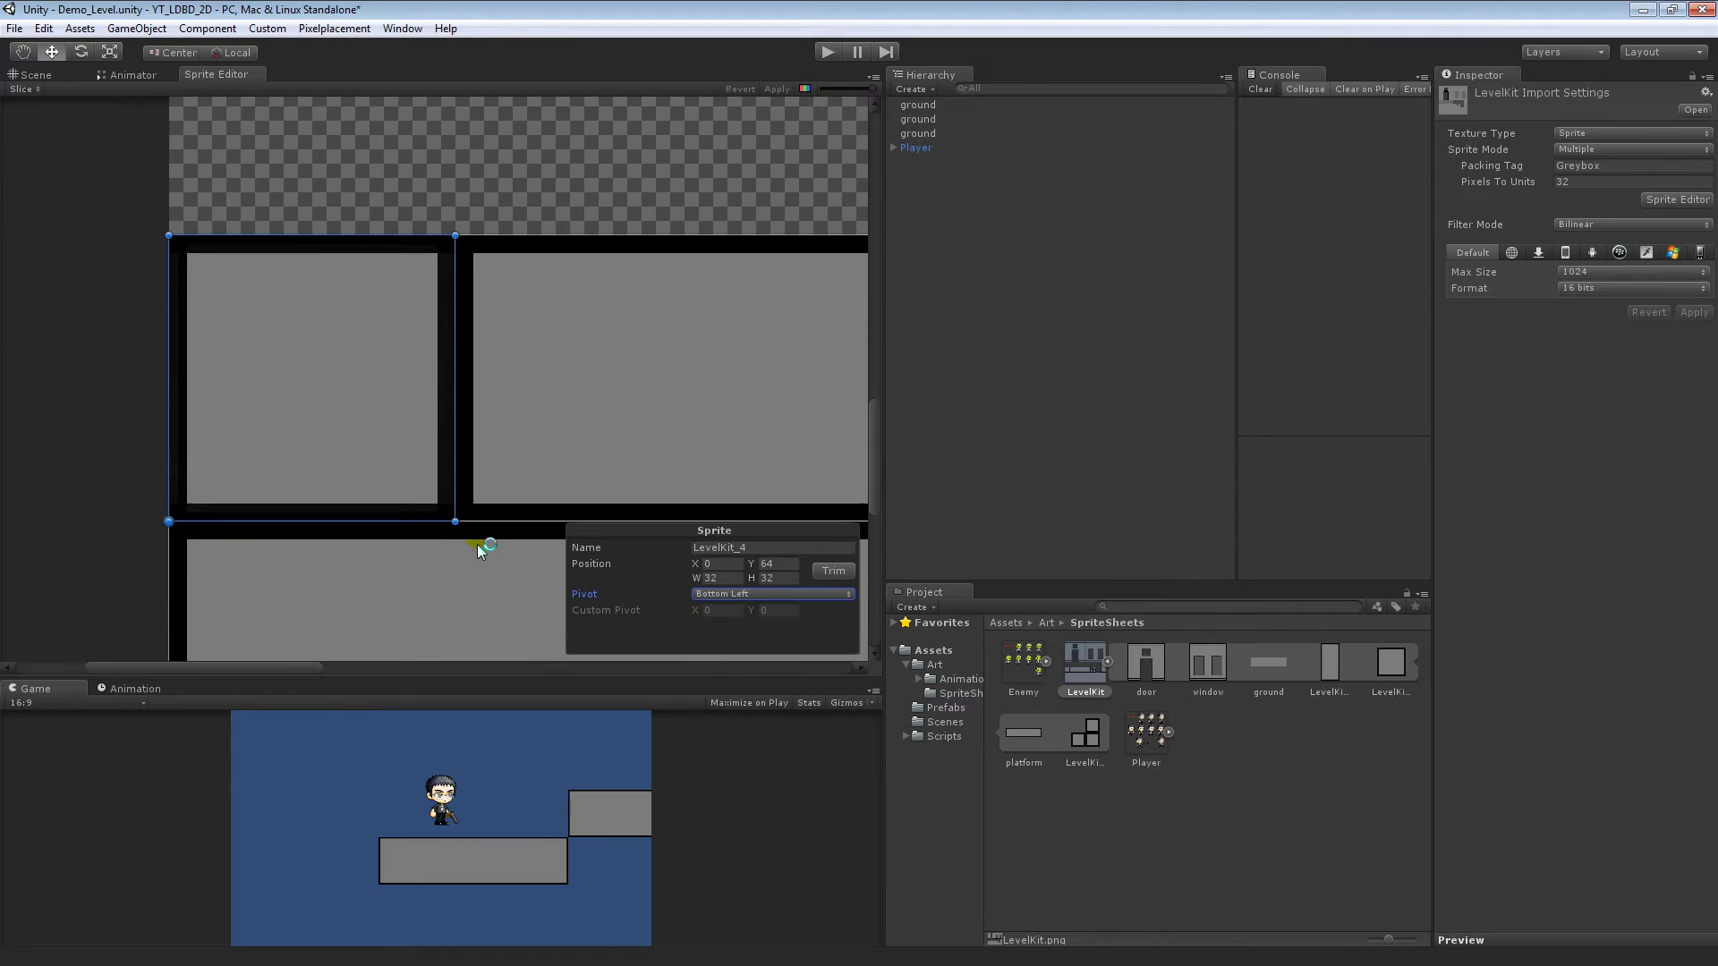
middle_drag(494, 526, 357, 426)
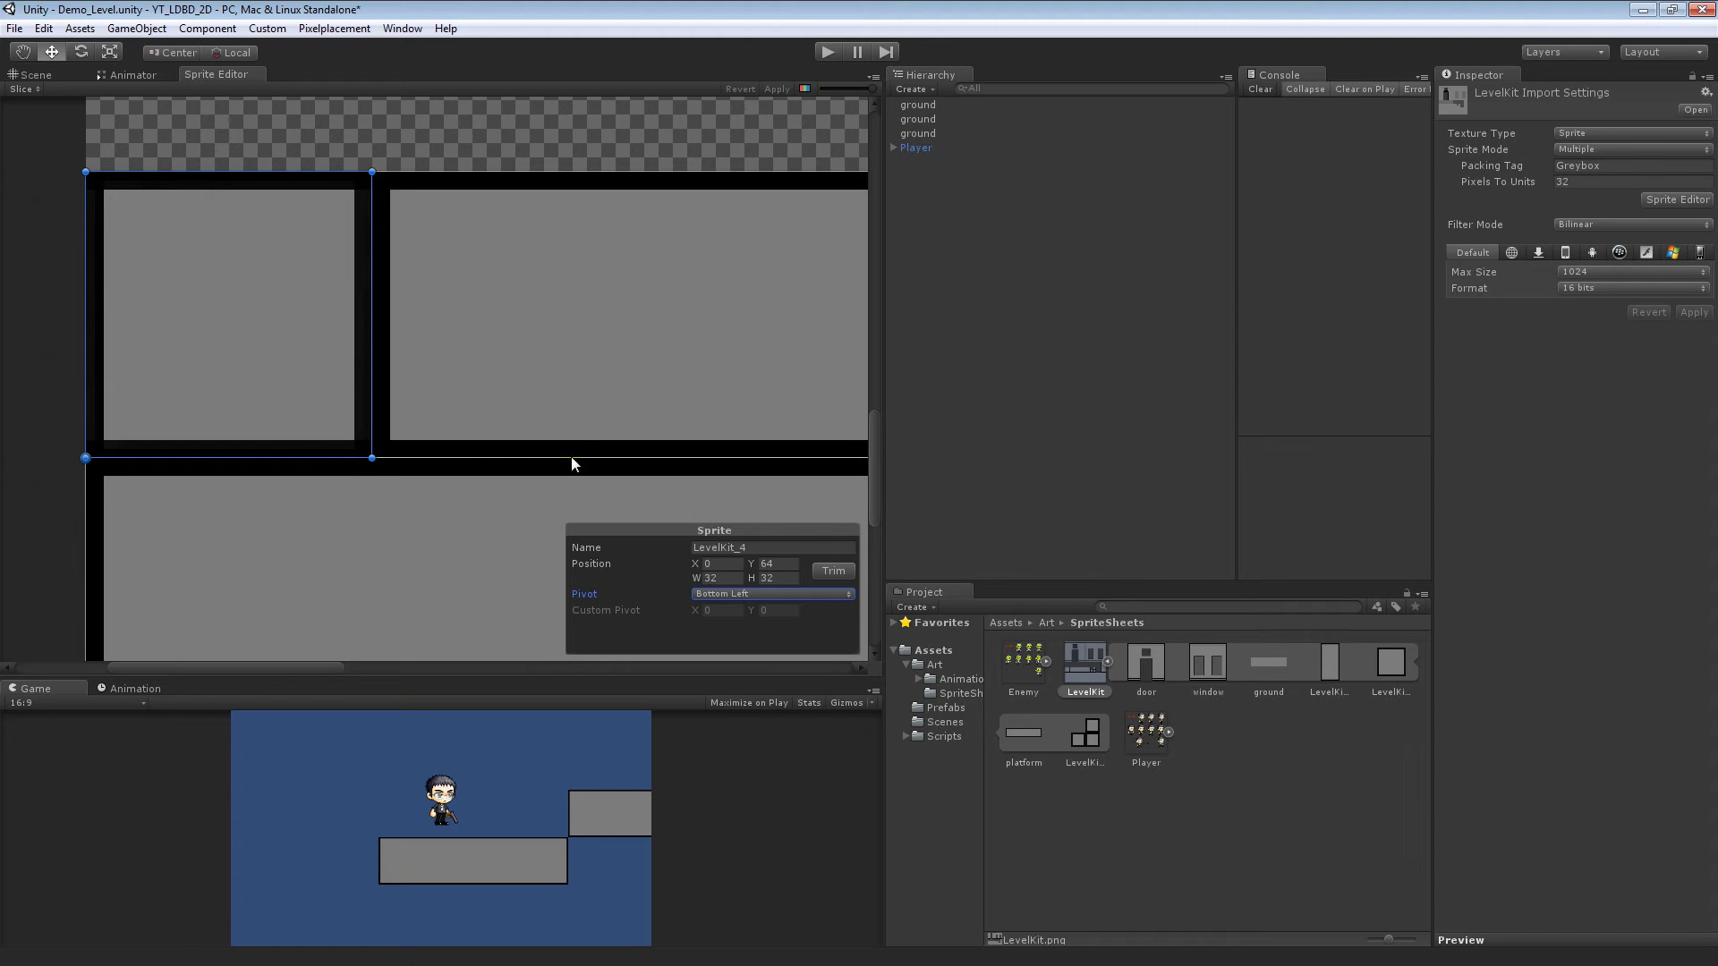
scroll(571, 367, down, 6)
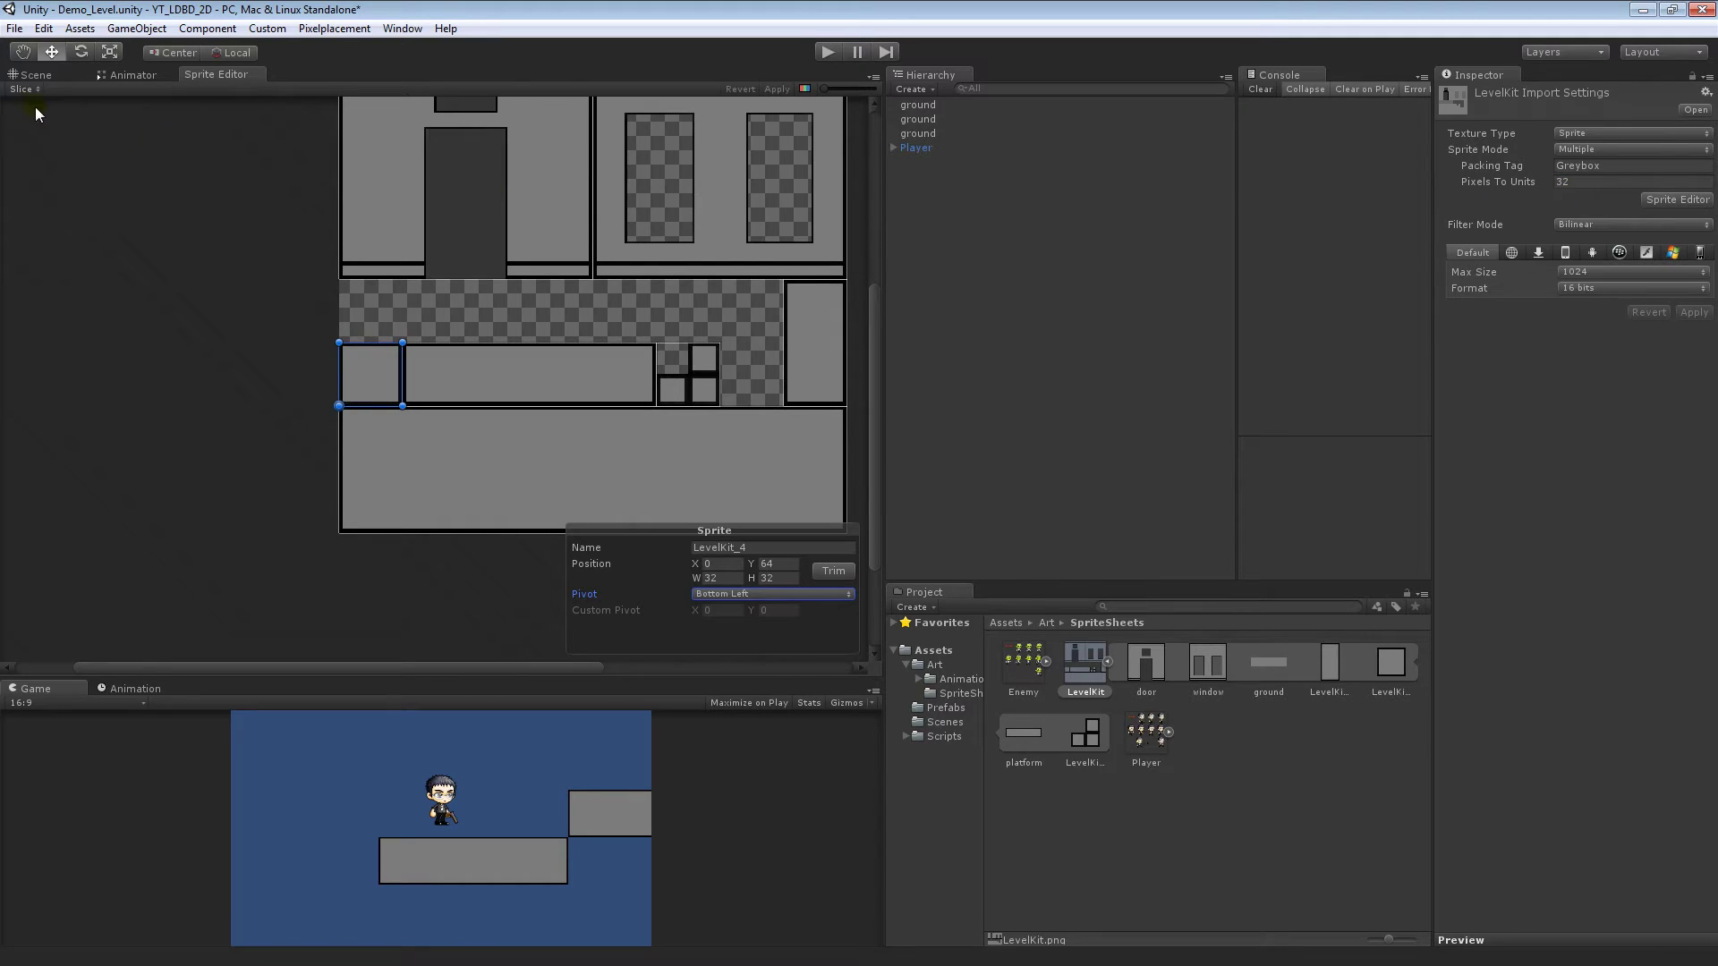
Return to the scene view and place the square LevelKit sprite above the right end of the raised ground block, near X 8, Y 3.
click(36, 75)
scroll(750, 399, up, 5)
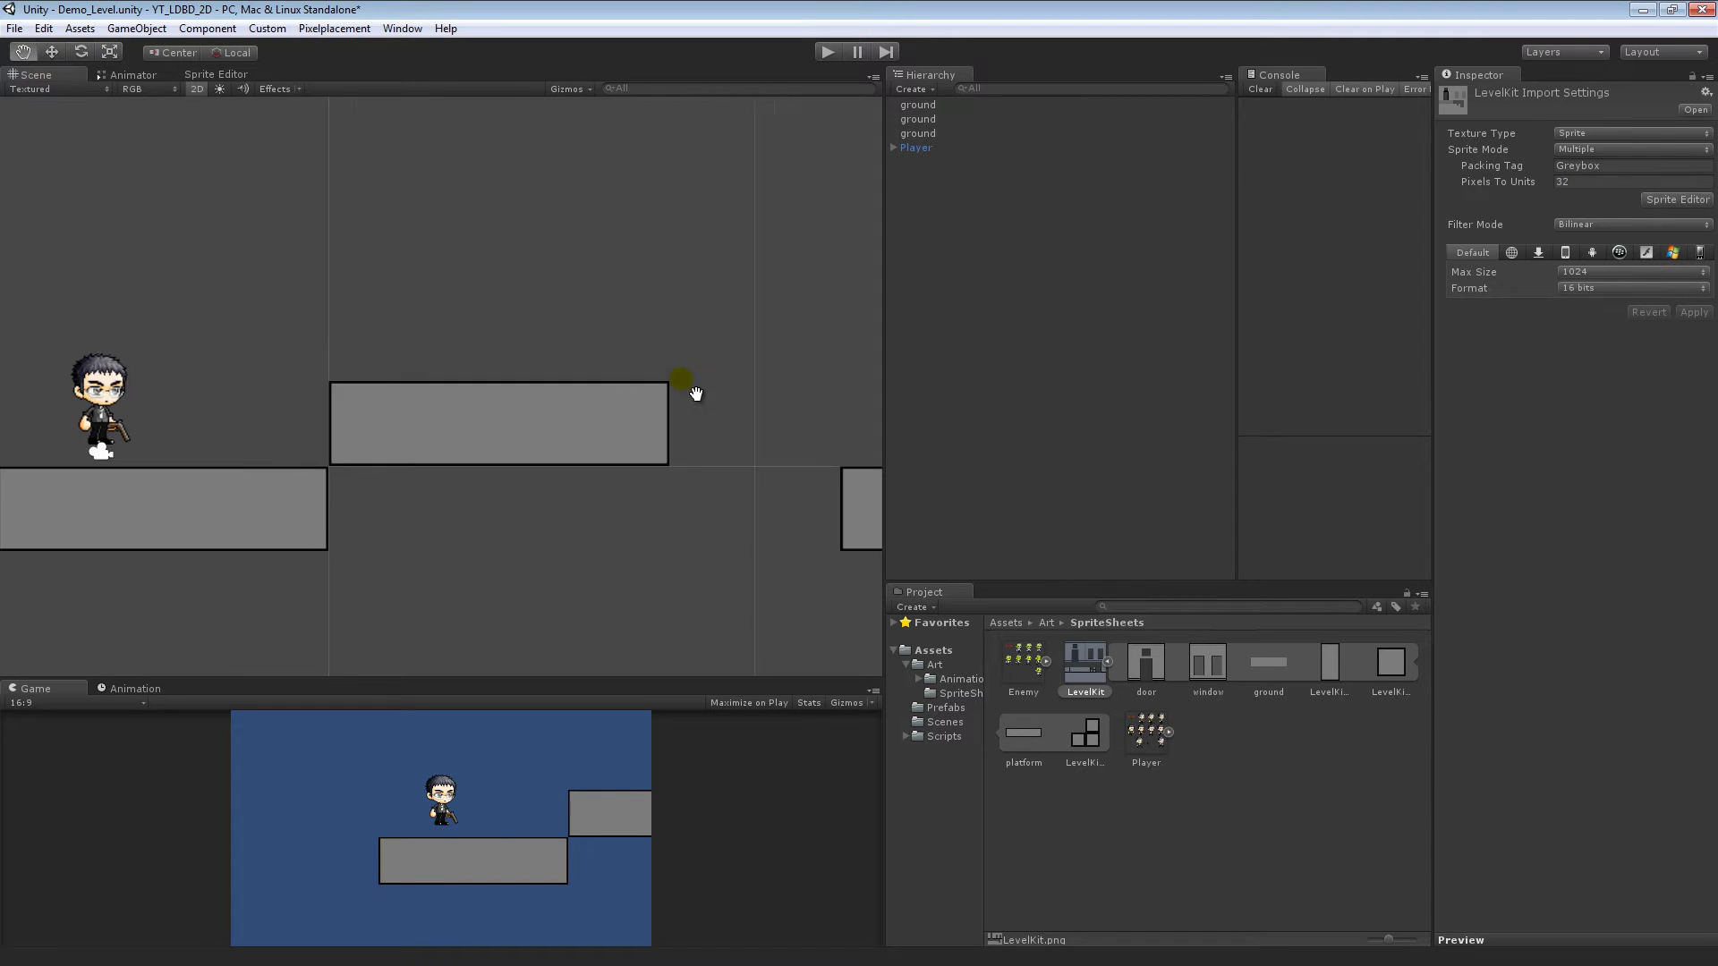
scroll(644, 454, up, 2)
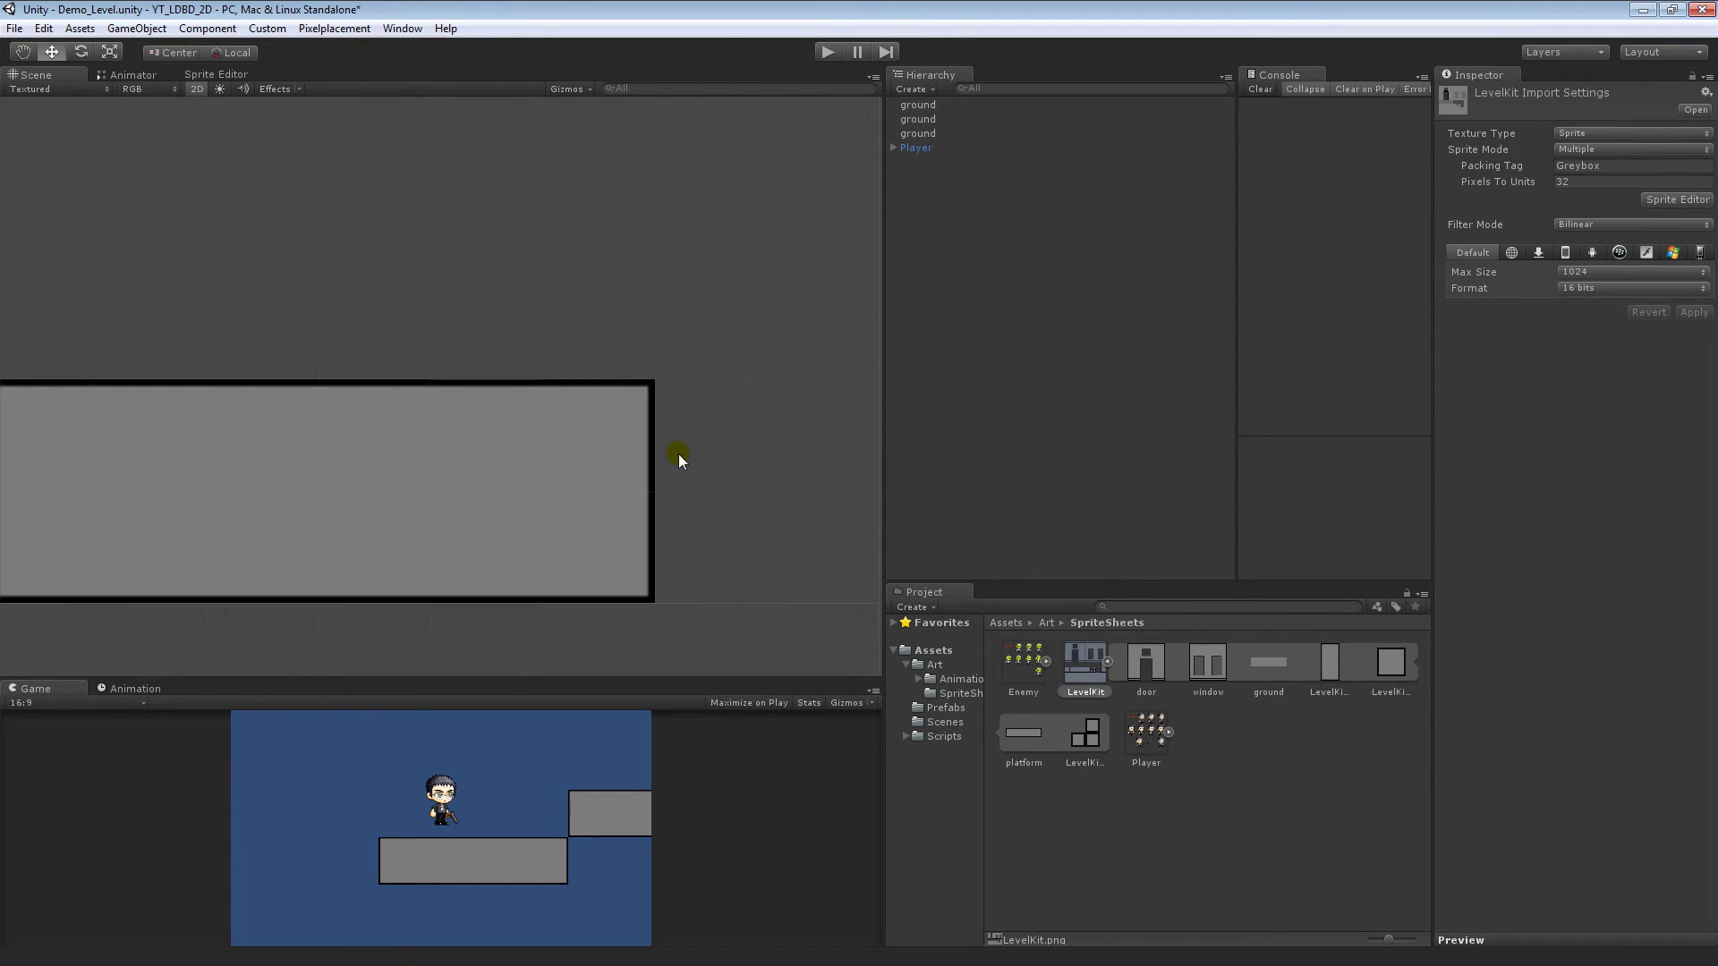
middle_drag(679, 454, 537, 491)
drag(1403, 664, 629, 436)
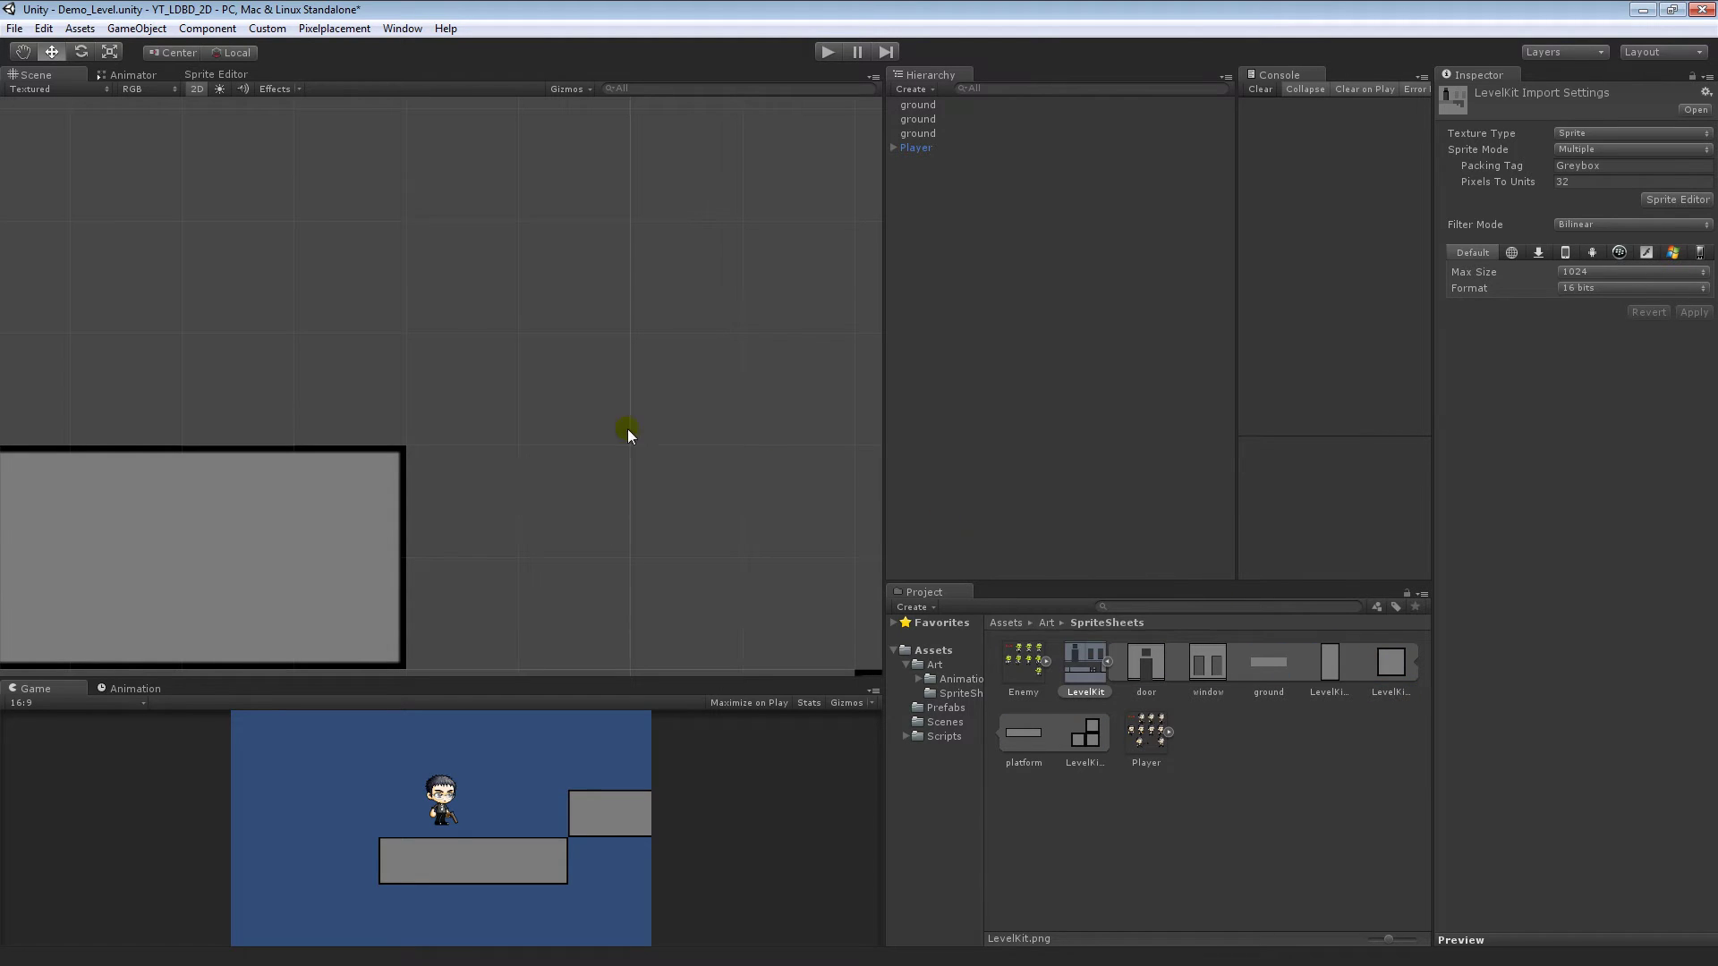
drag(915, 282, 914, 282)
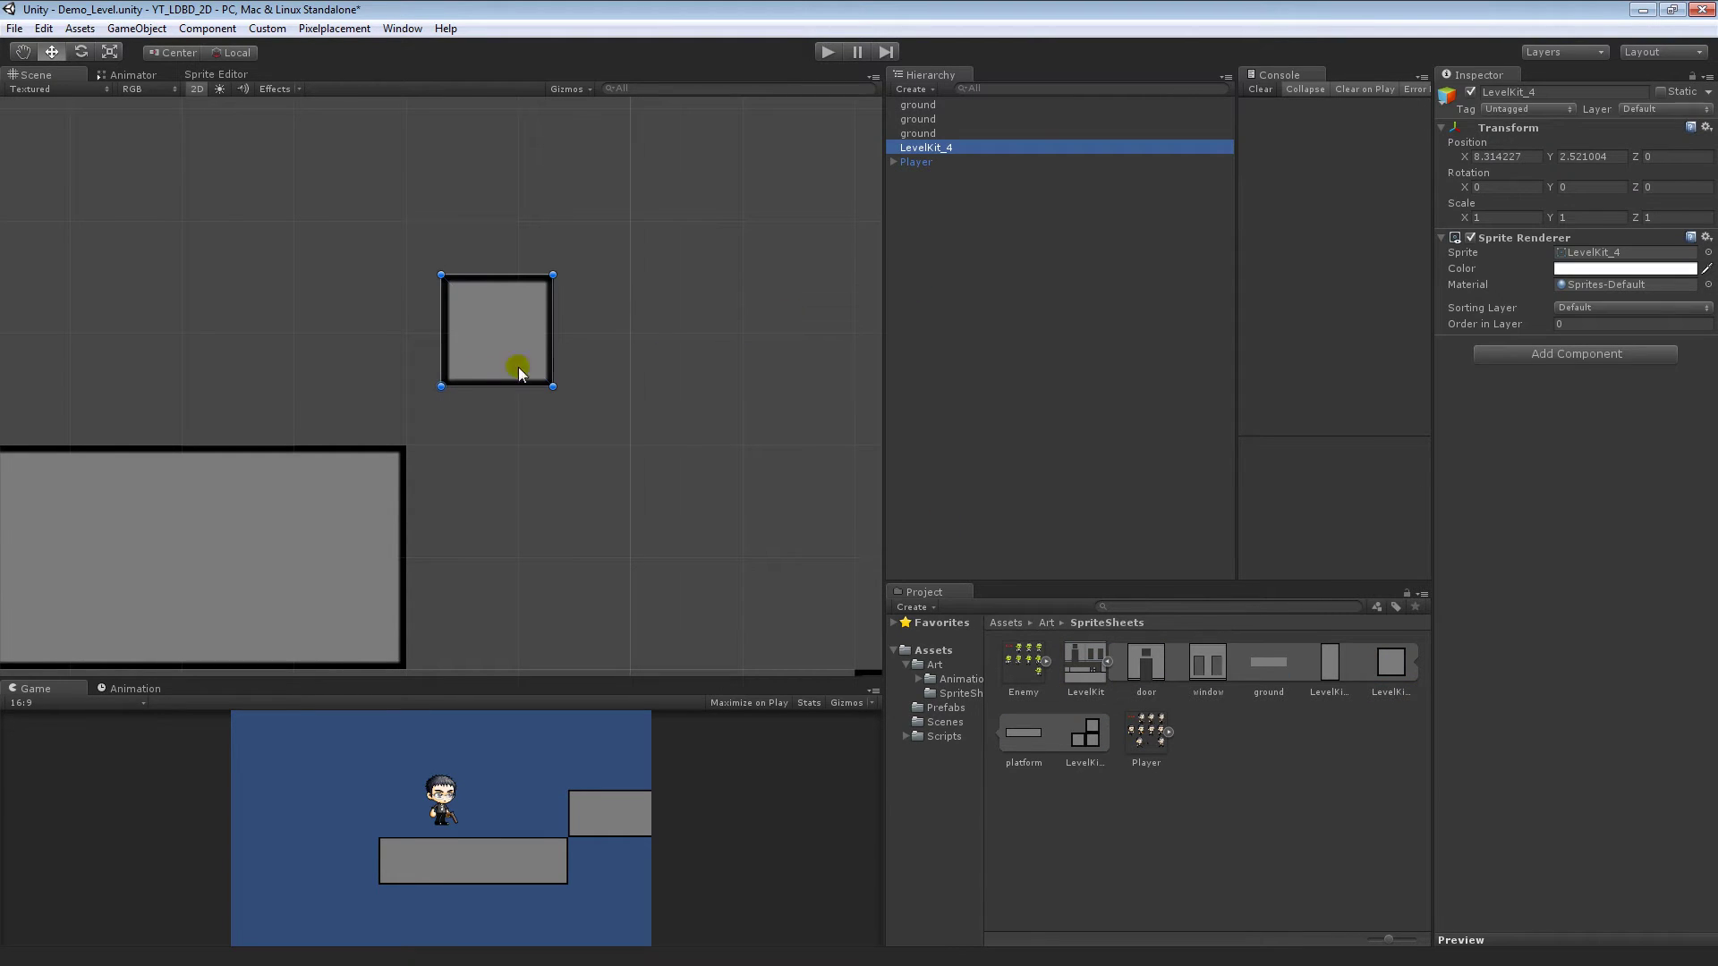
drag(483, 357, 455, 291)
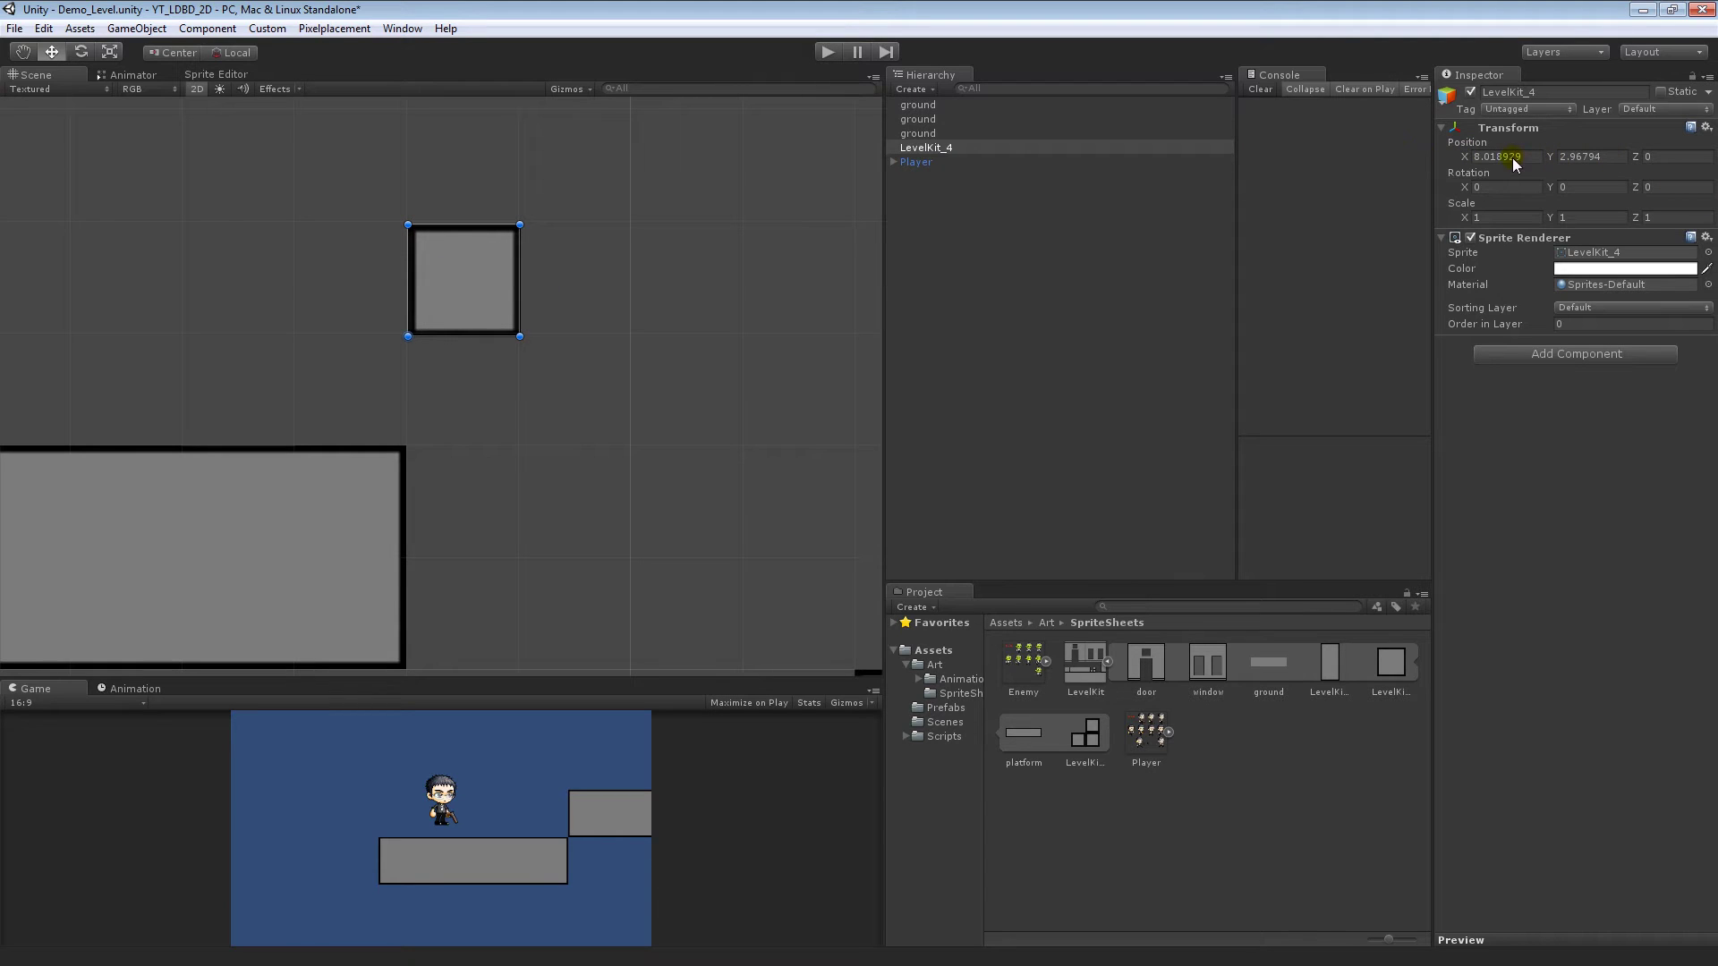
Try stretching the square sprite horizontally by its corner to an X scale of about -2.54, and delete it from the scene.
click(470, 330)
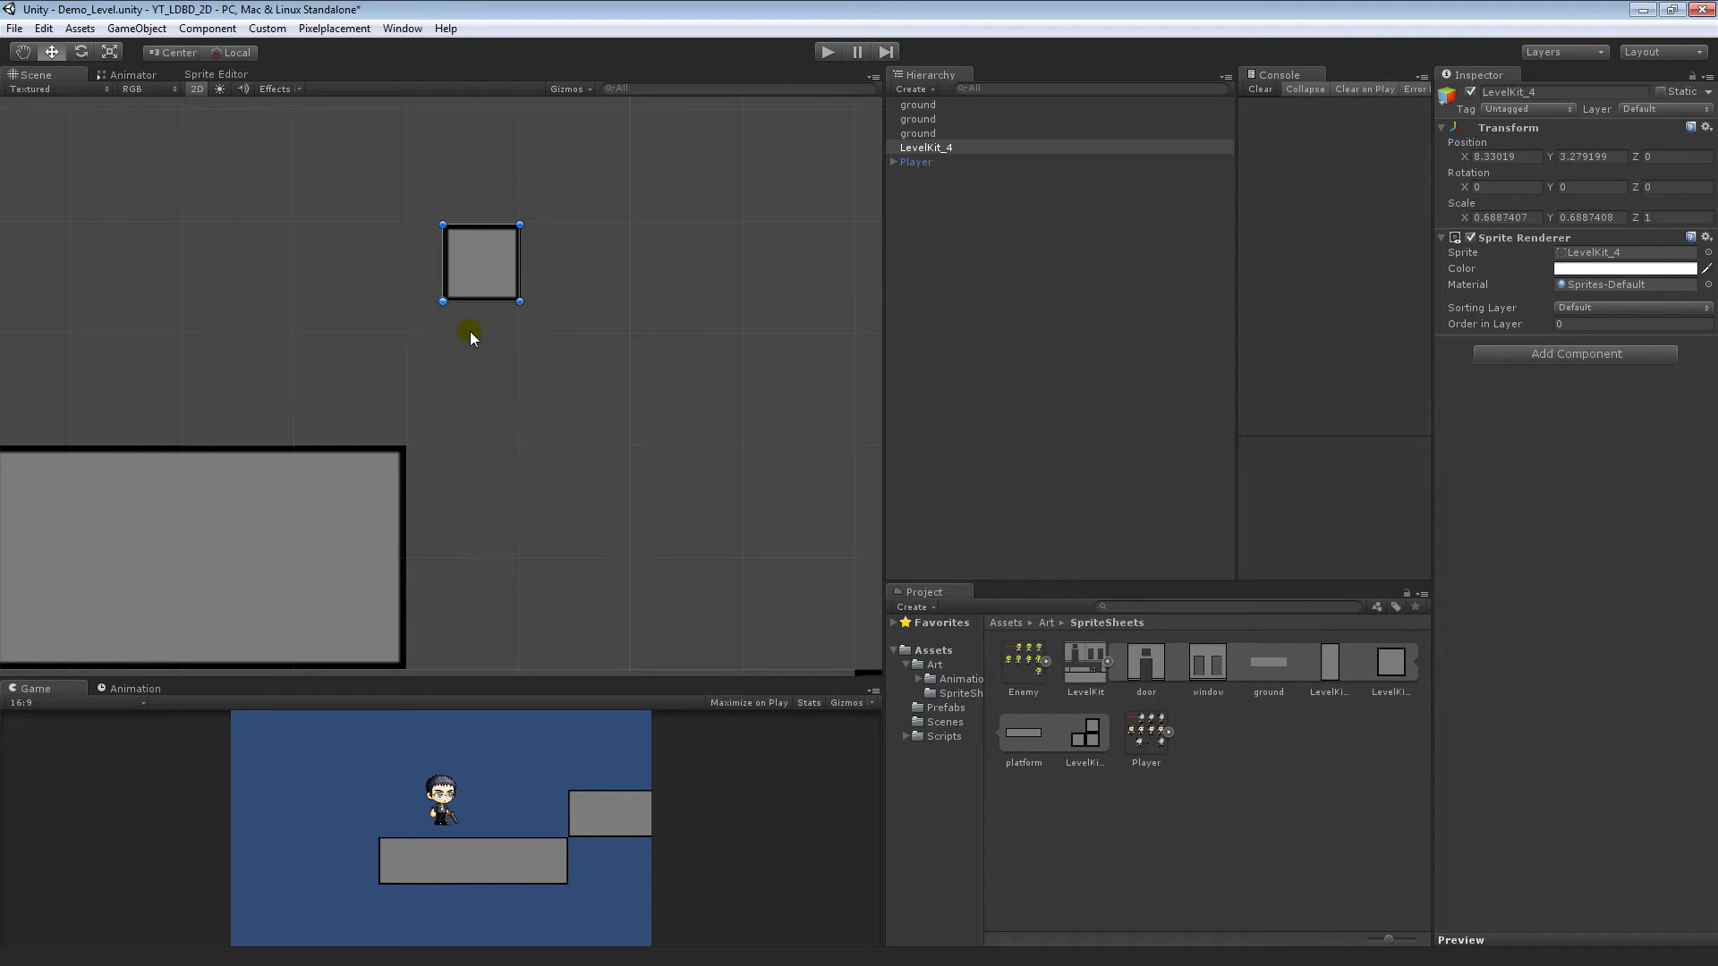
drag(411, 337, 808, 297)
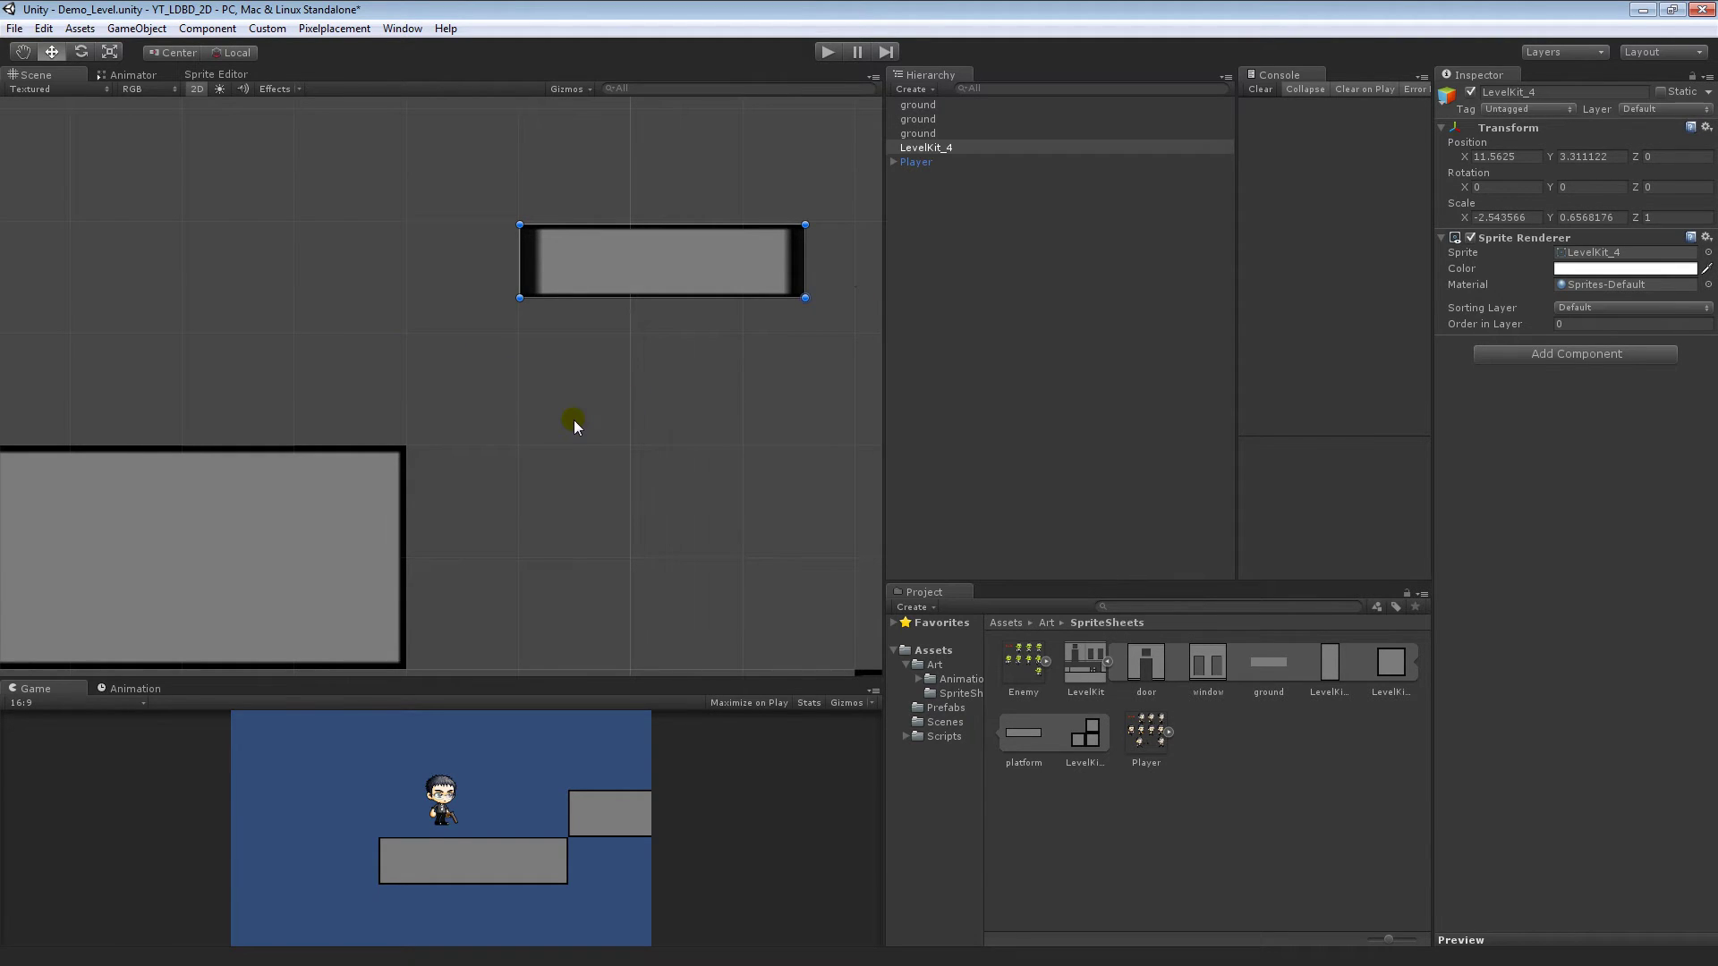
key(Delete)
Place the square LevelKit sprite in the scene and set its position to X 0, Y 0.
scroll(485, 401, down, 1)
middle_drag(485, 401, 537, 390)
scroll(537, 388, down, 3)
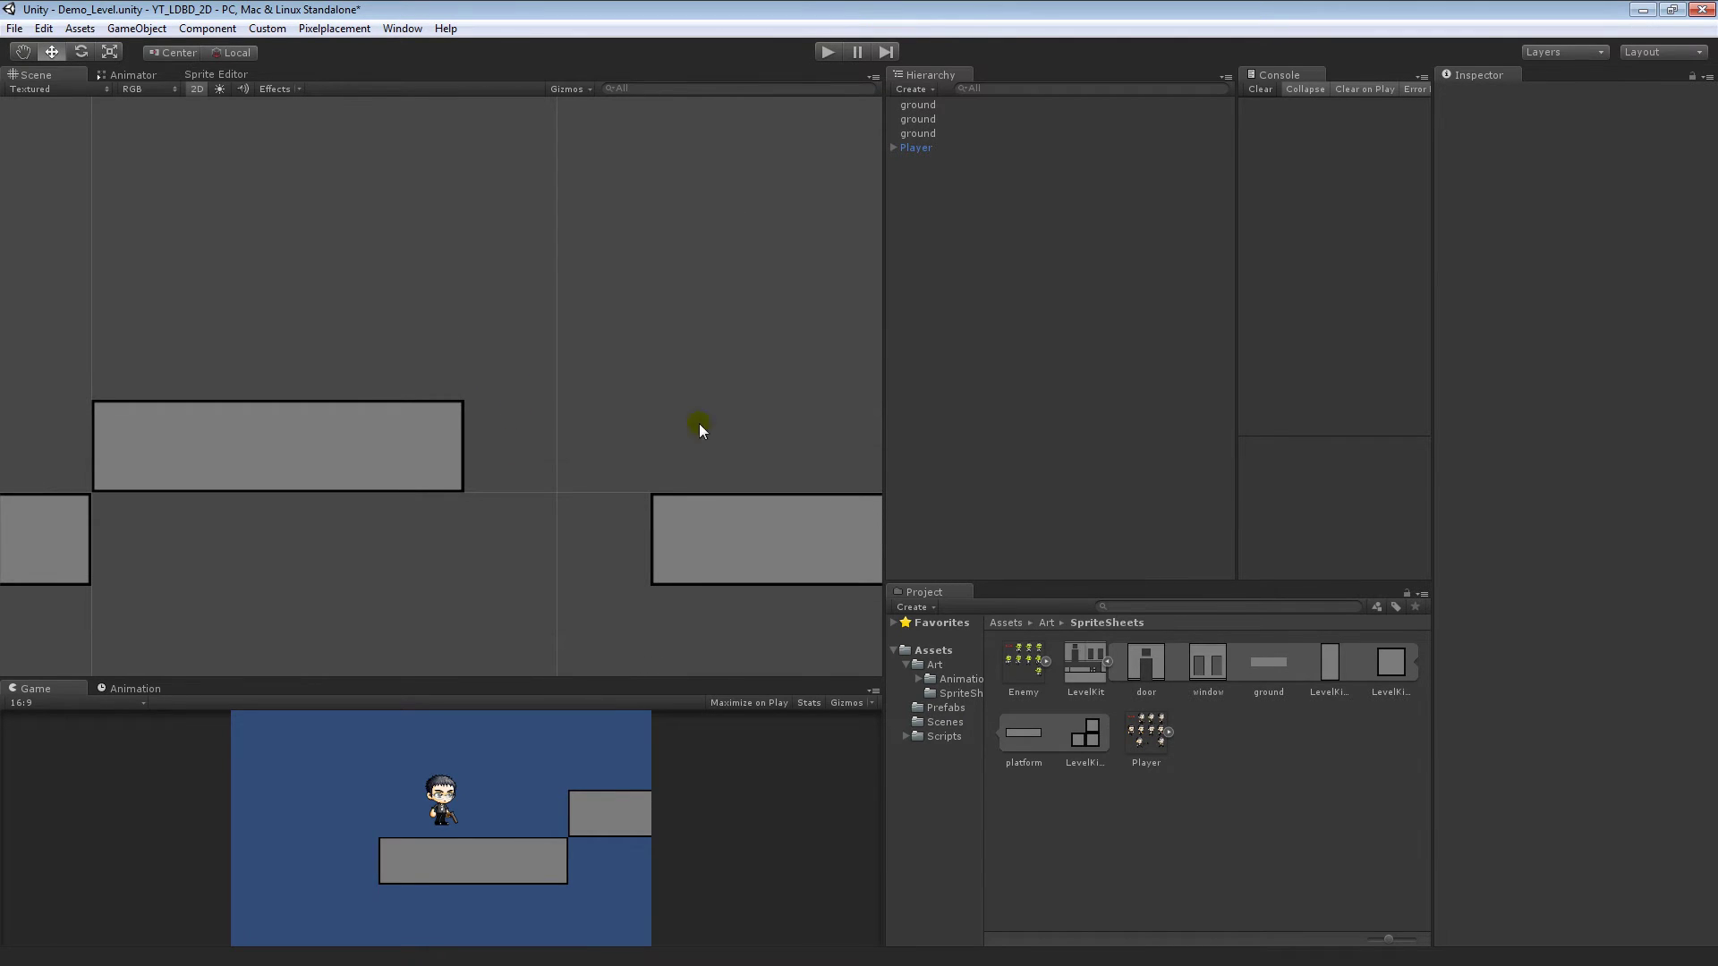
drag(1372, 671, 1126, 390)
click(1507, 157)
text(0)
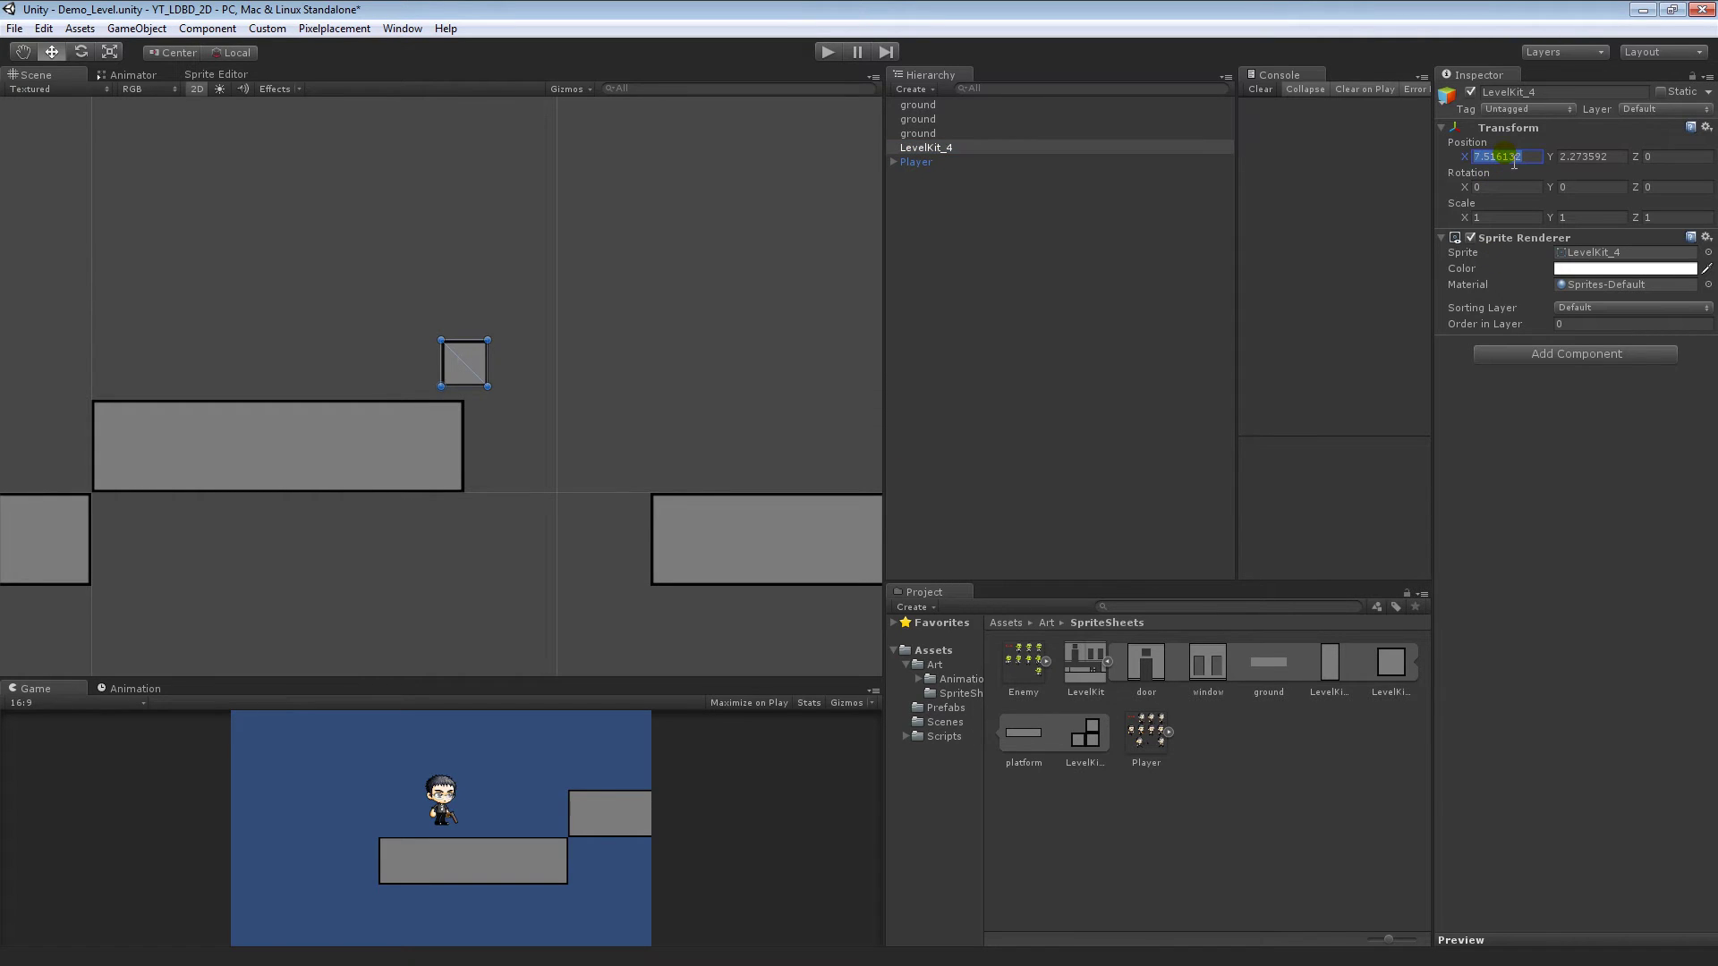
key(Tab)
text(0)
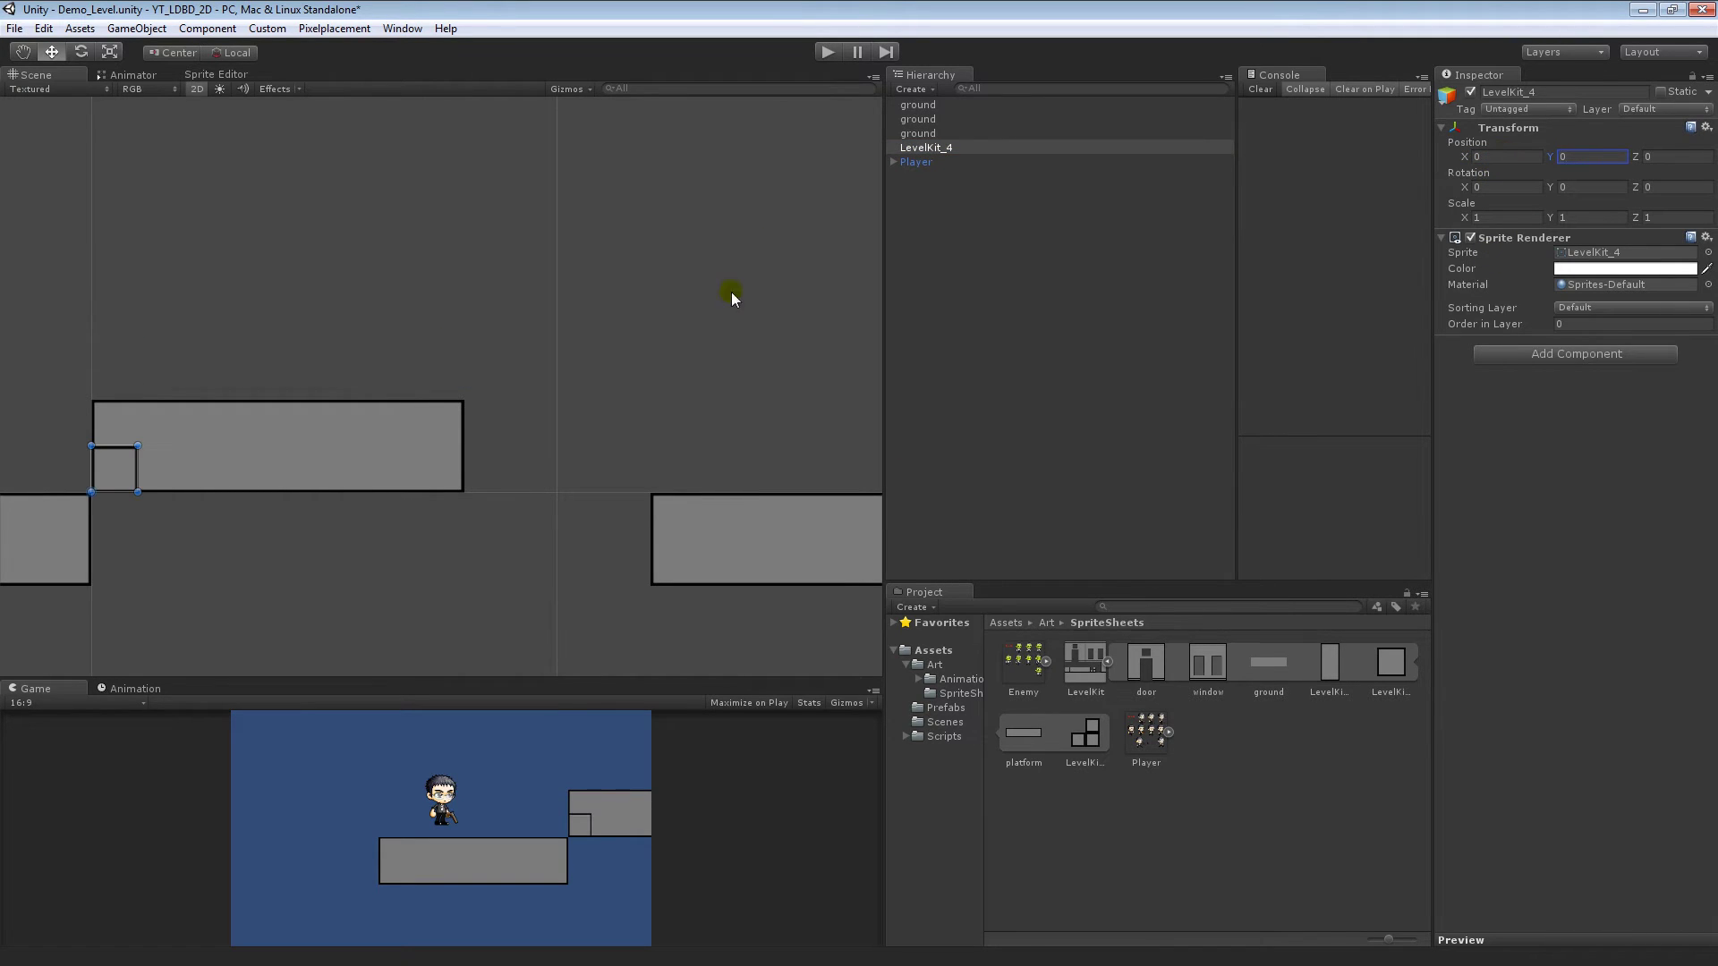
Move the square sprite straight up to Y 3 and set its X position to 2.
middle_drag(161, 435, 525, 410)
scroll(683, 465, up, 3)
scroll(549, 453, up, 2)
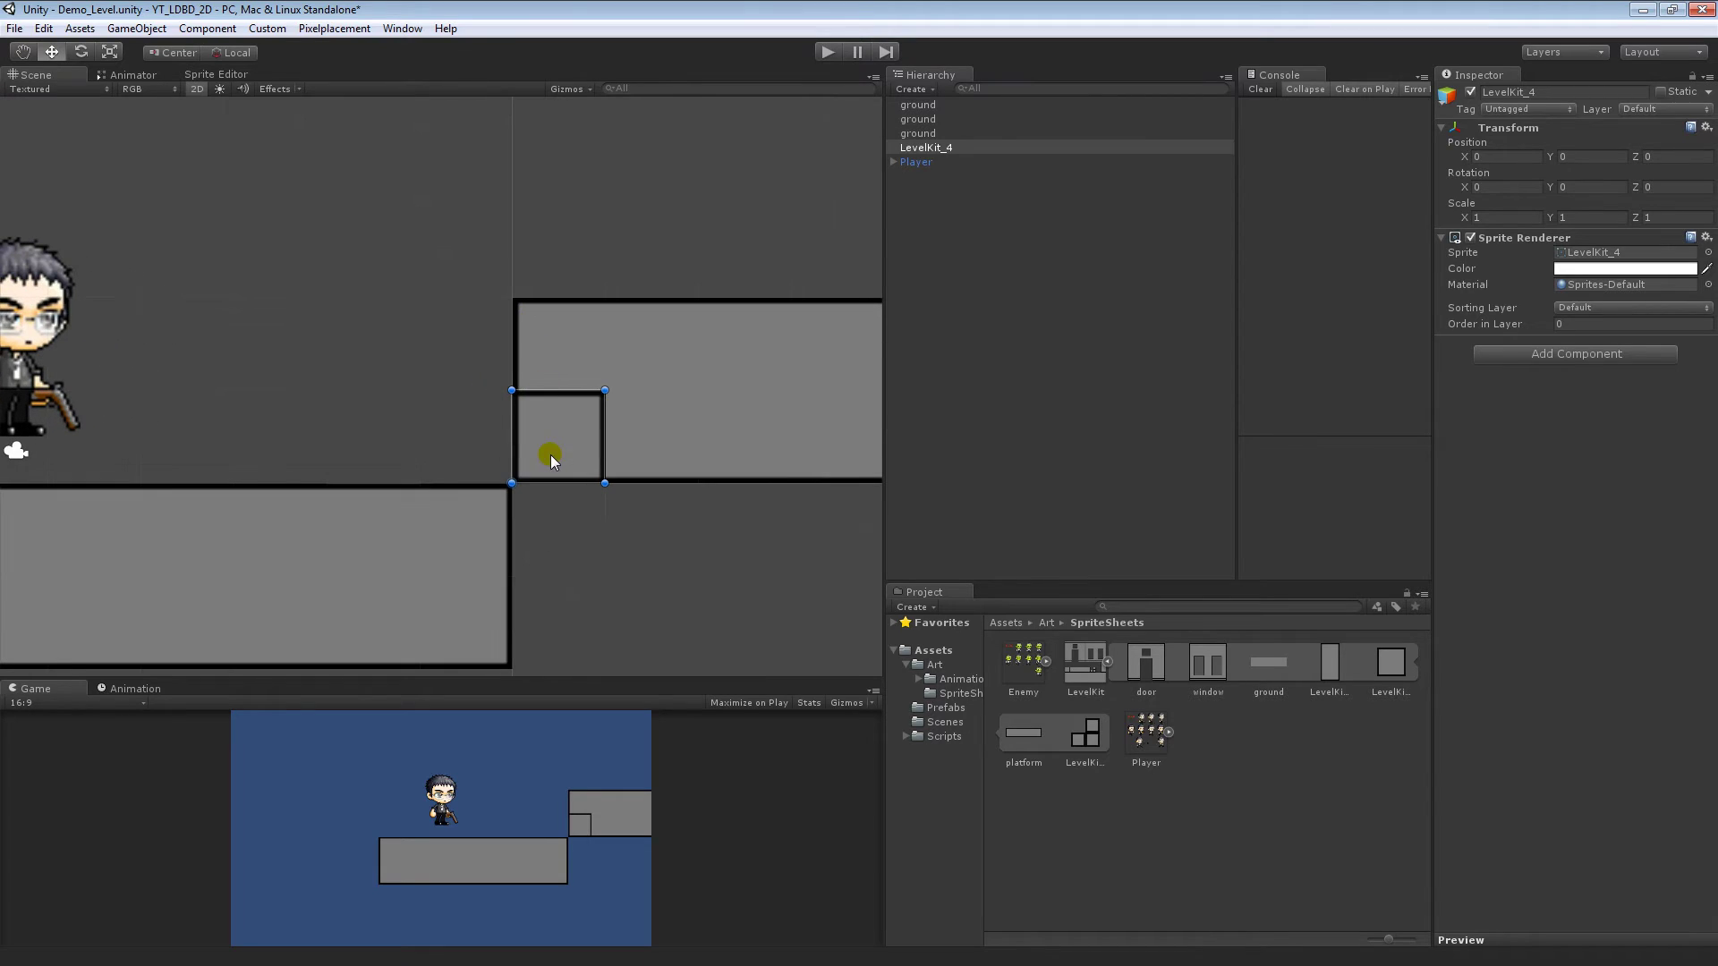
drag(549, 455, 547, 177)
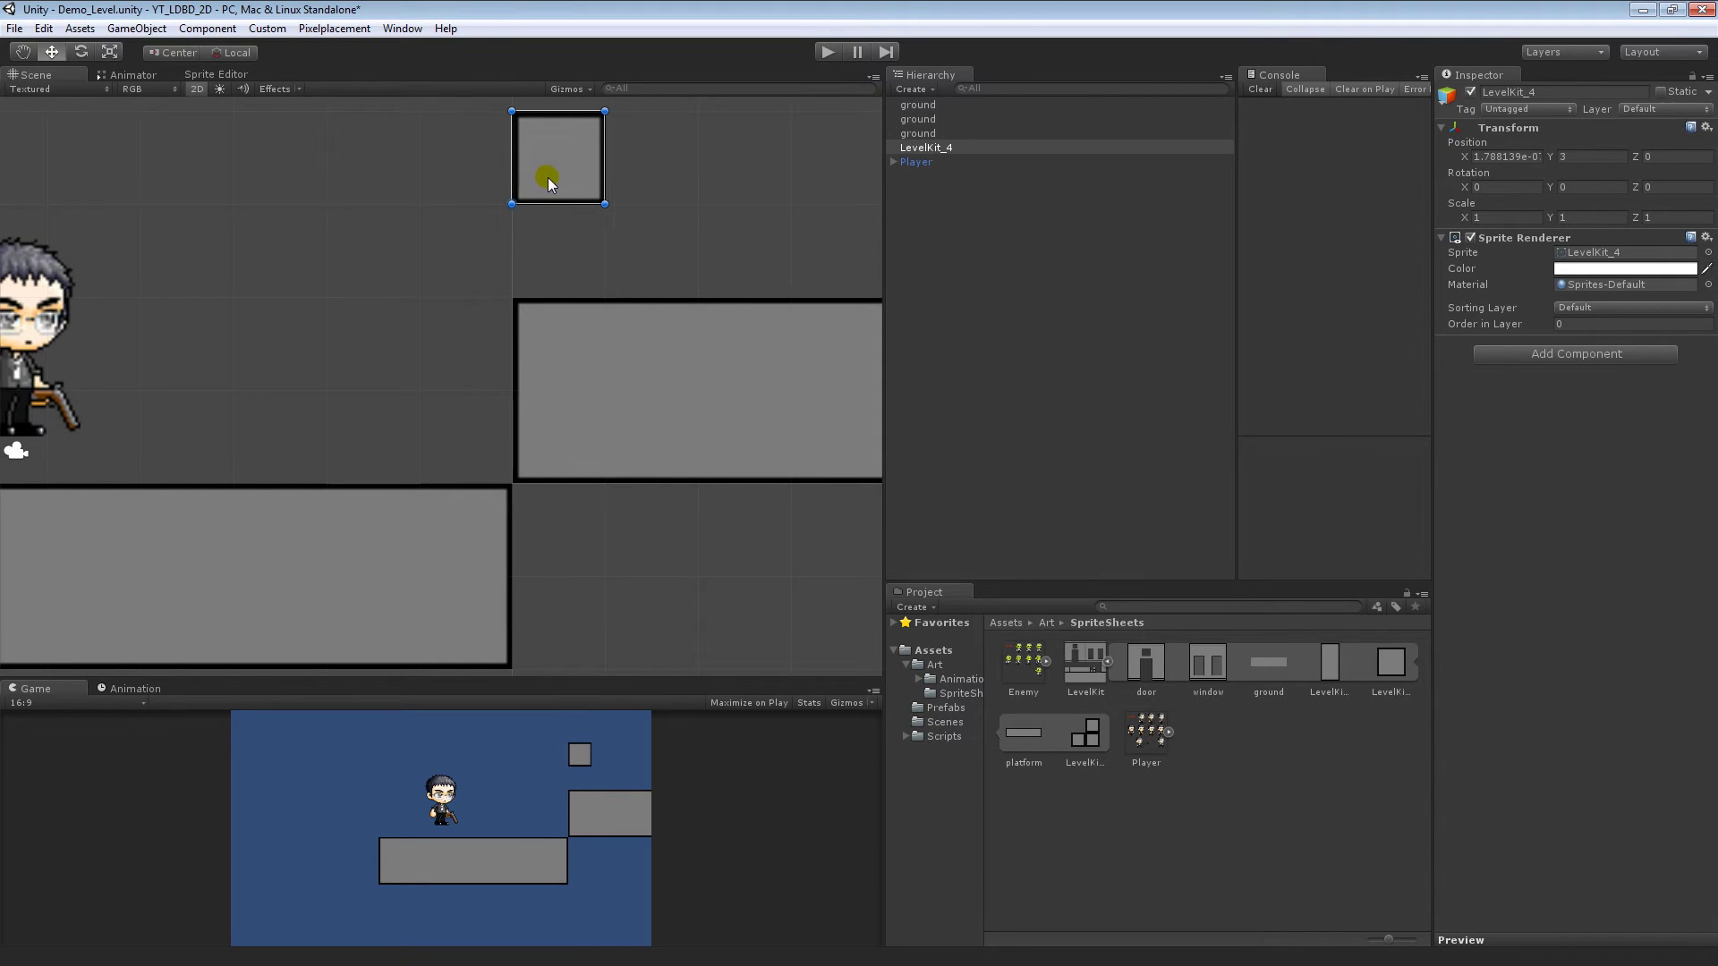
middle_drag(582, 216, 496, 376)
scroll(496, 376, up, 1)
click(1494, 157)
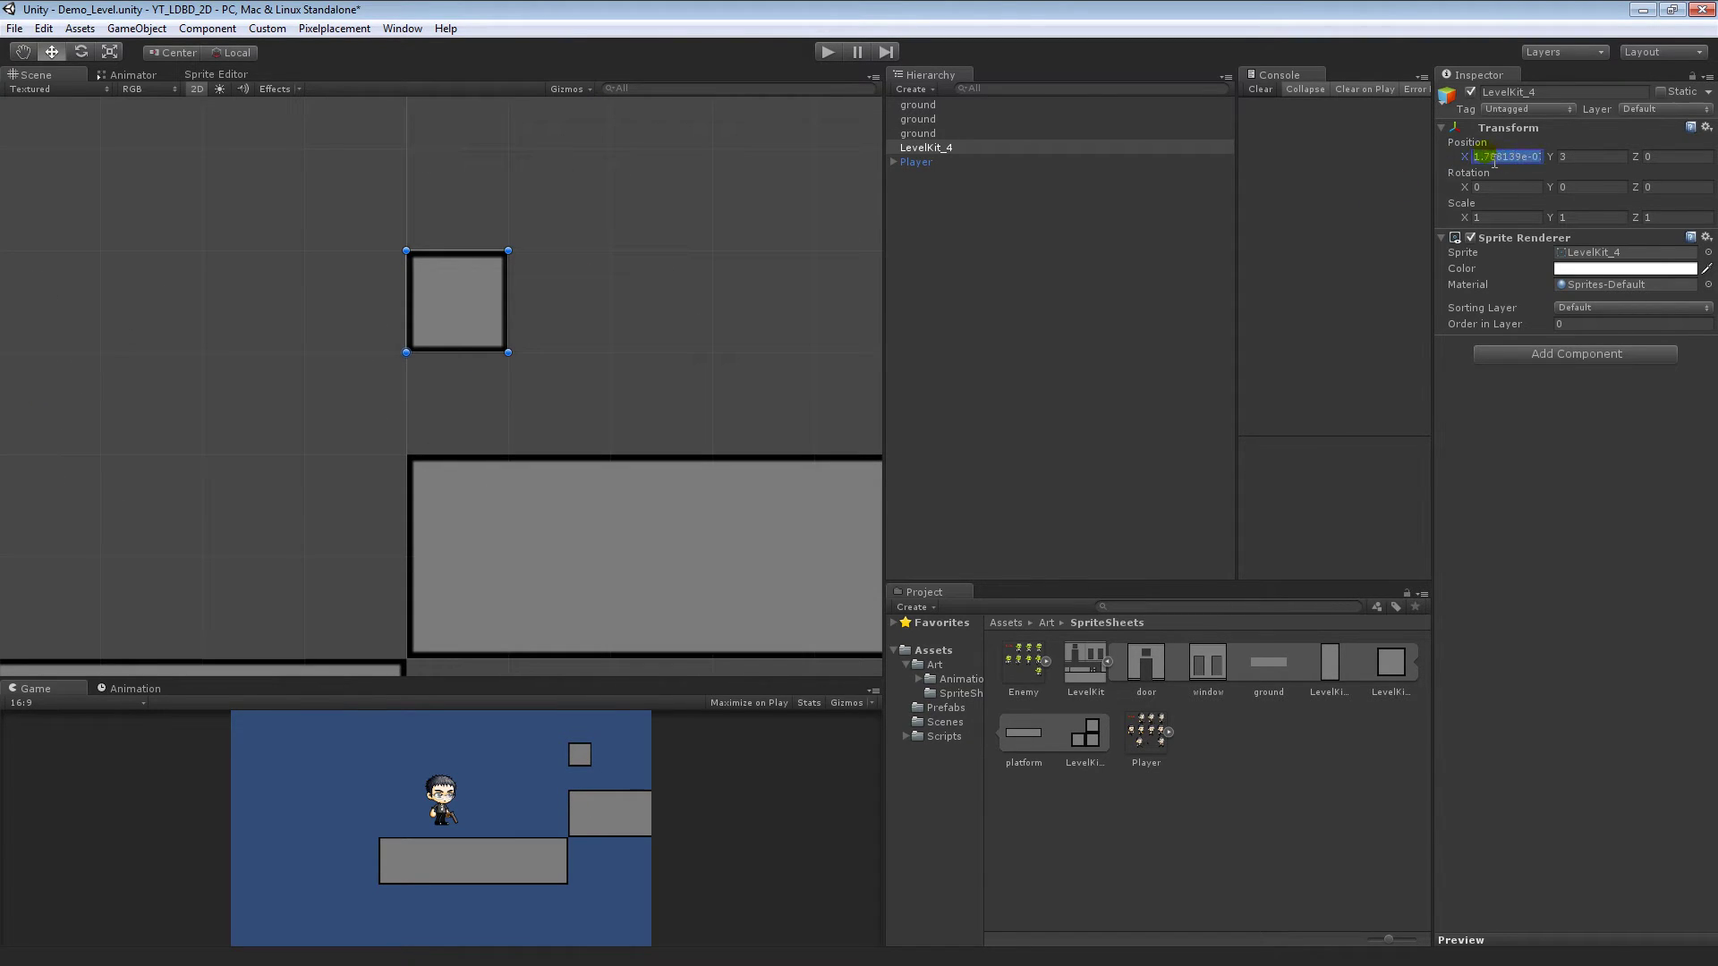
text(2)
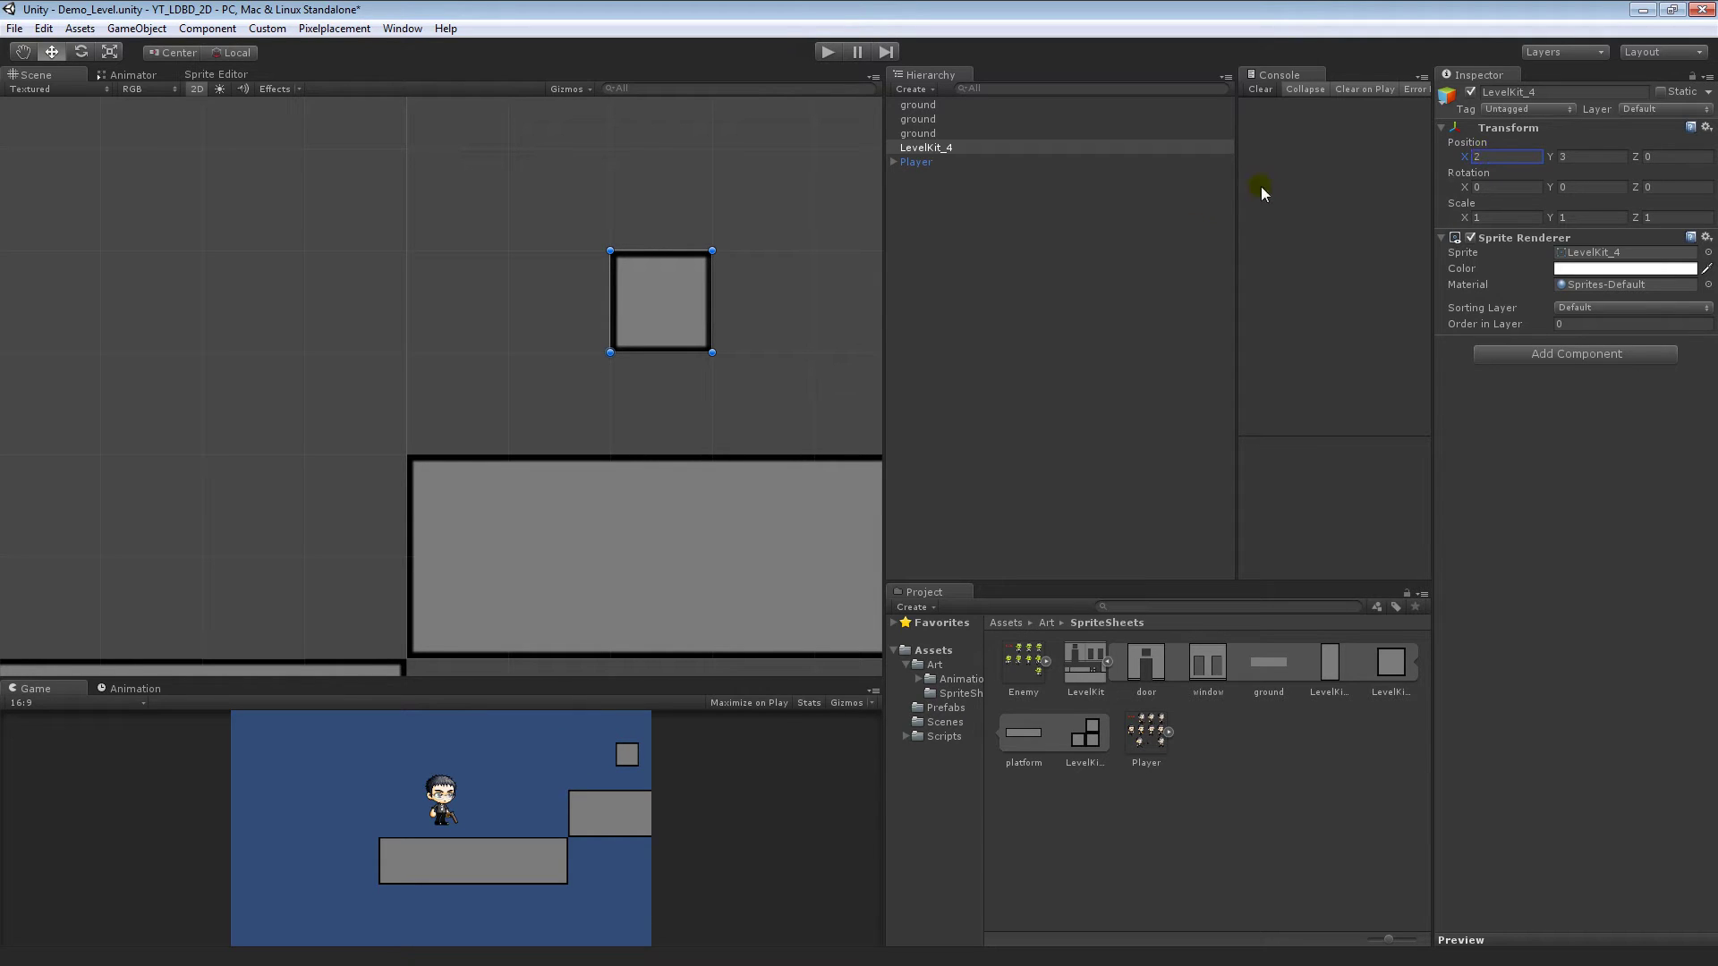
middle_drag(687, 315, 453, 341)
scroll(452, 341, up, 3)
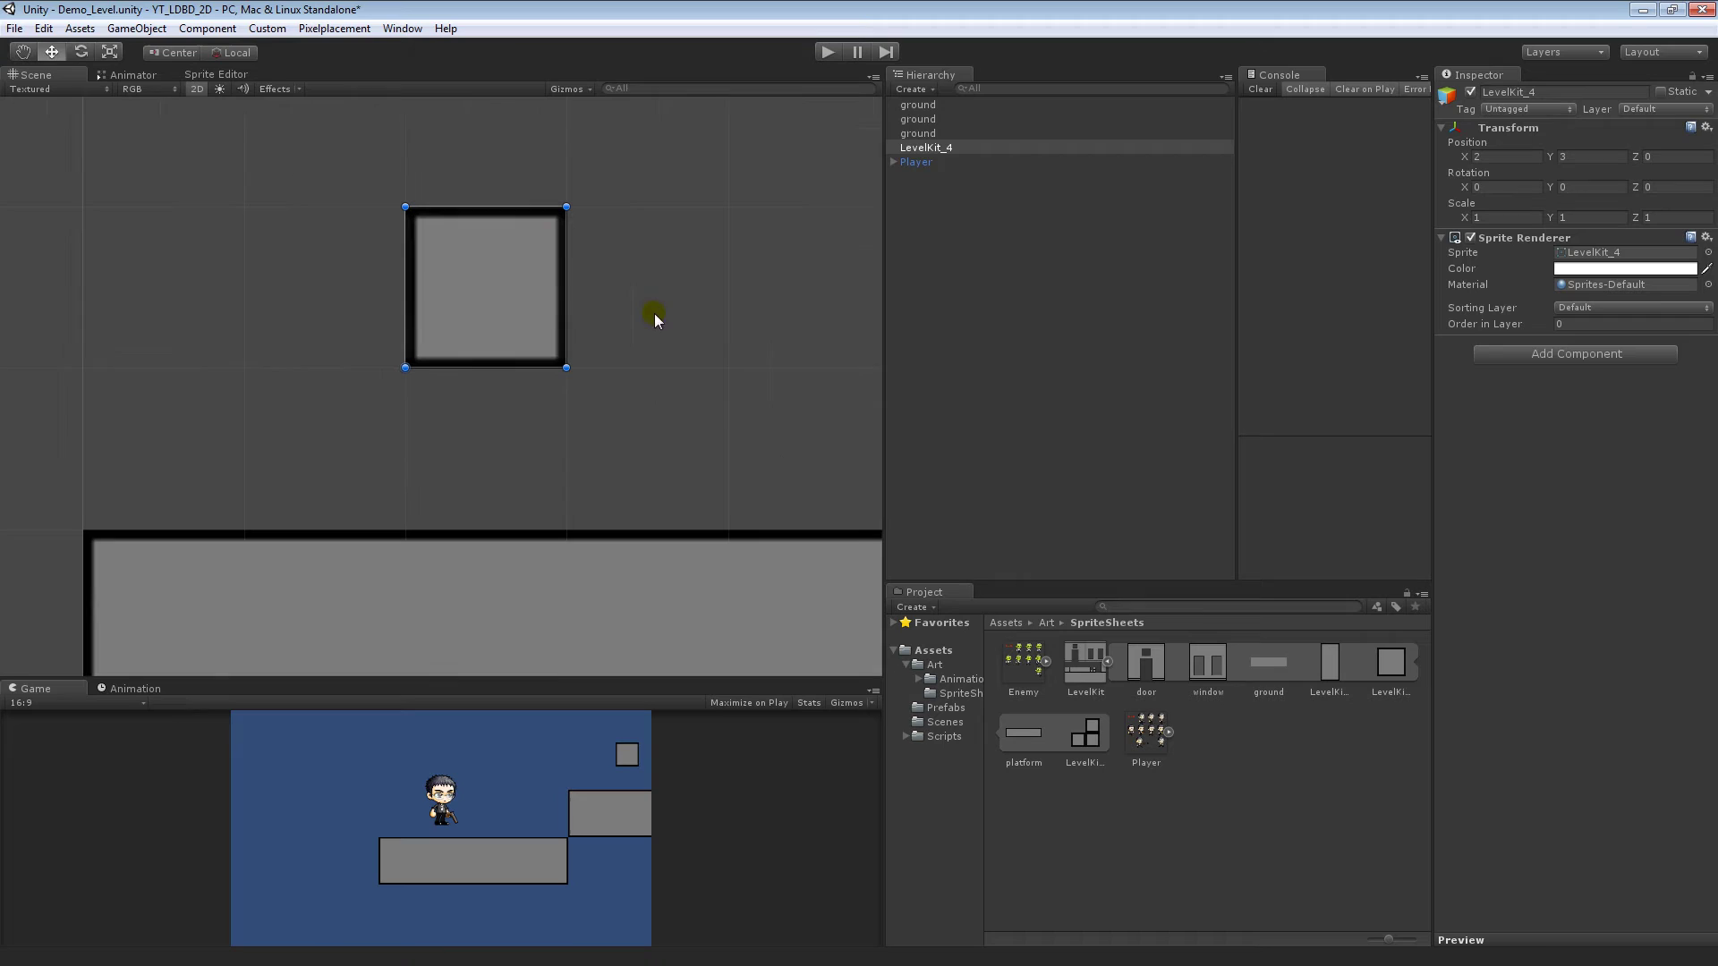
Set the LevelKit sheet's Pixels To Units to 1 and apply the import settings.
click(1083, 670)
middle_drag(706, 257, 623, 340)
scroll(623, 340, up, 1)
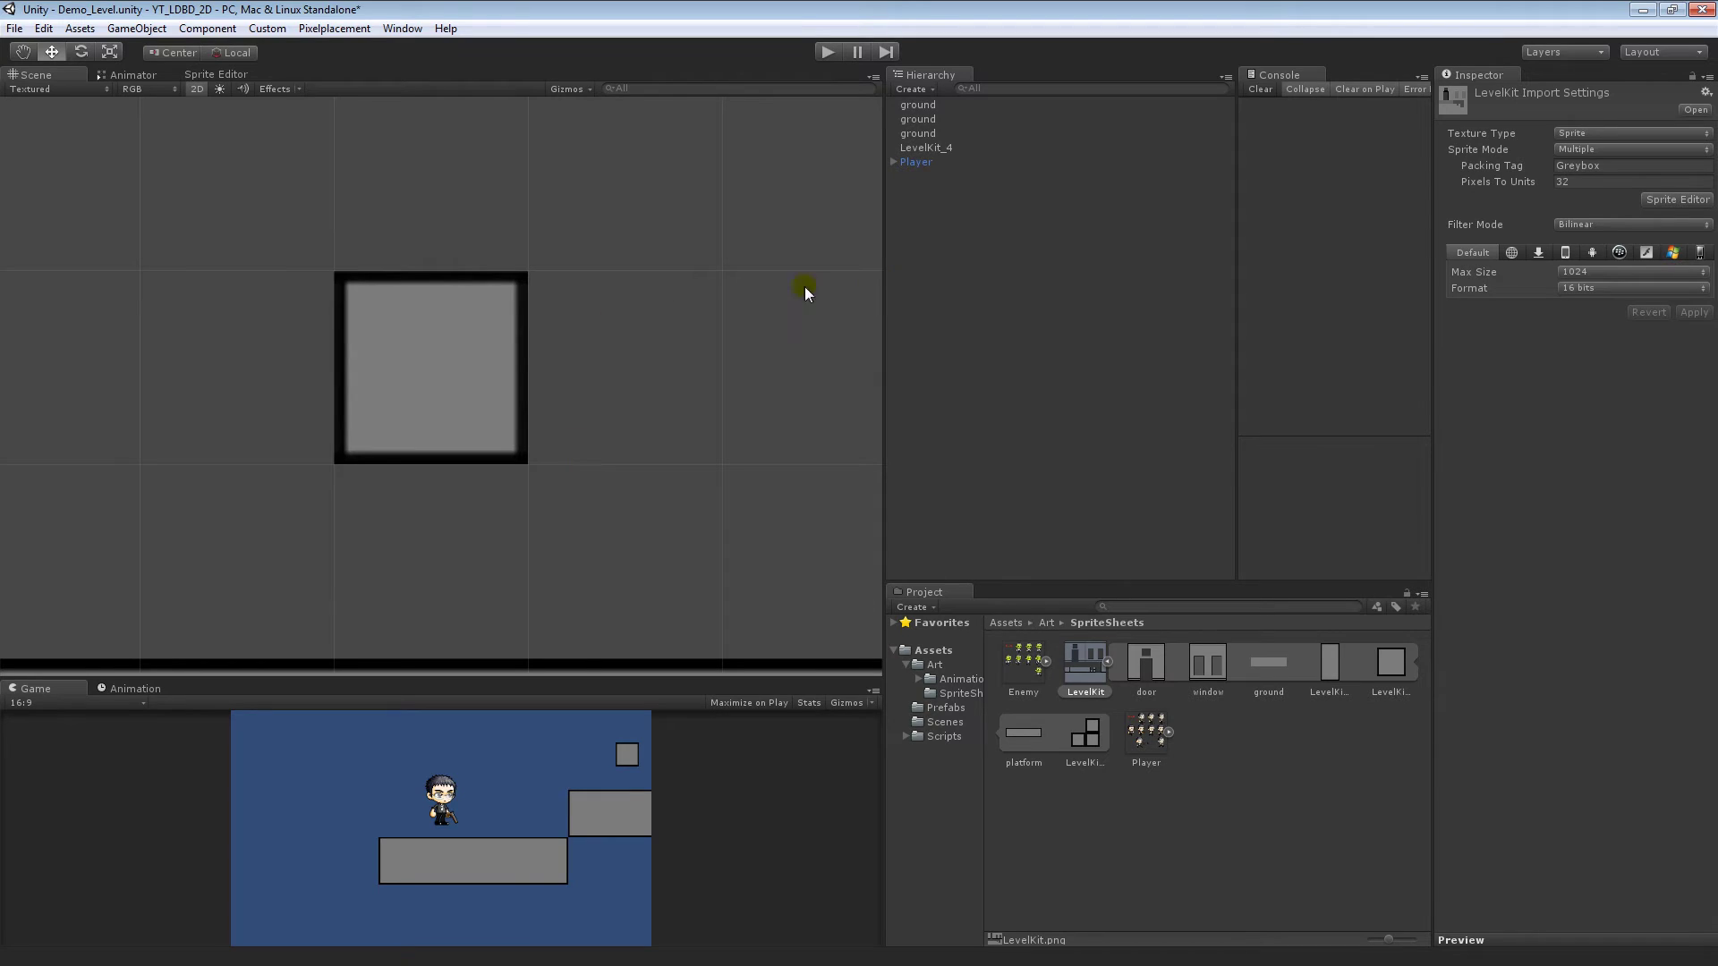
click(1566, 184)
middle_drag(615, 433, 537, 476)
scroll(491, 433, down, 2)
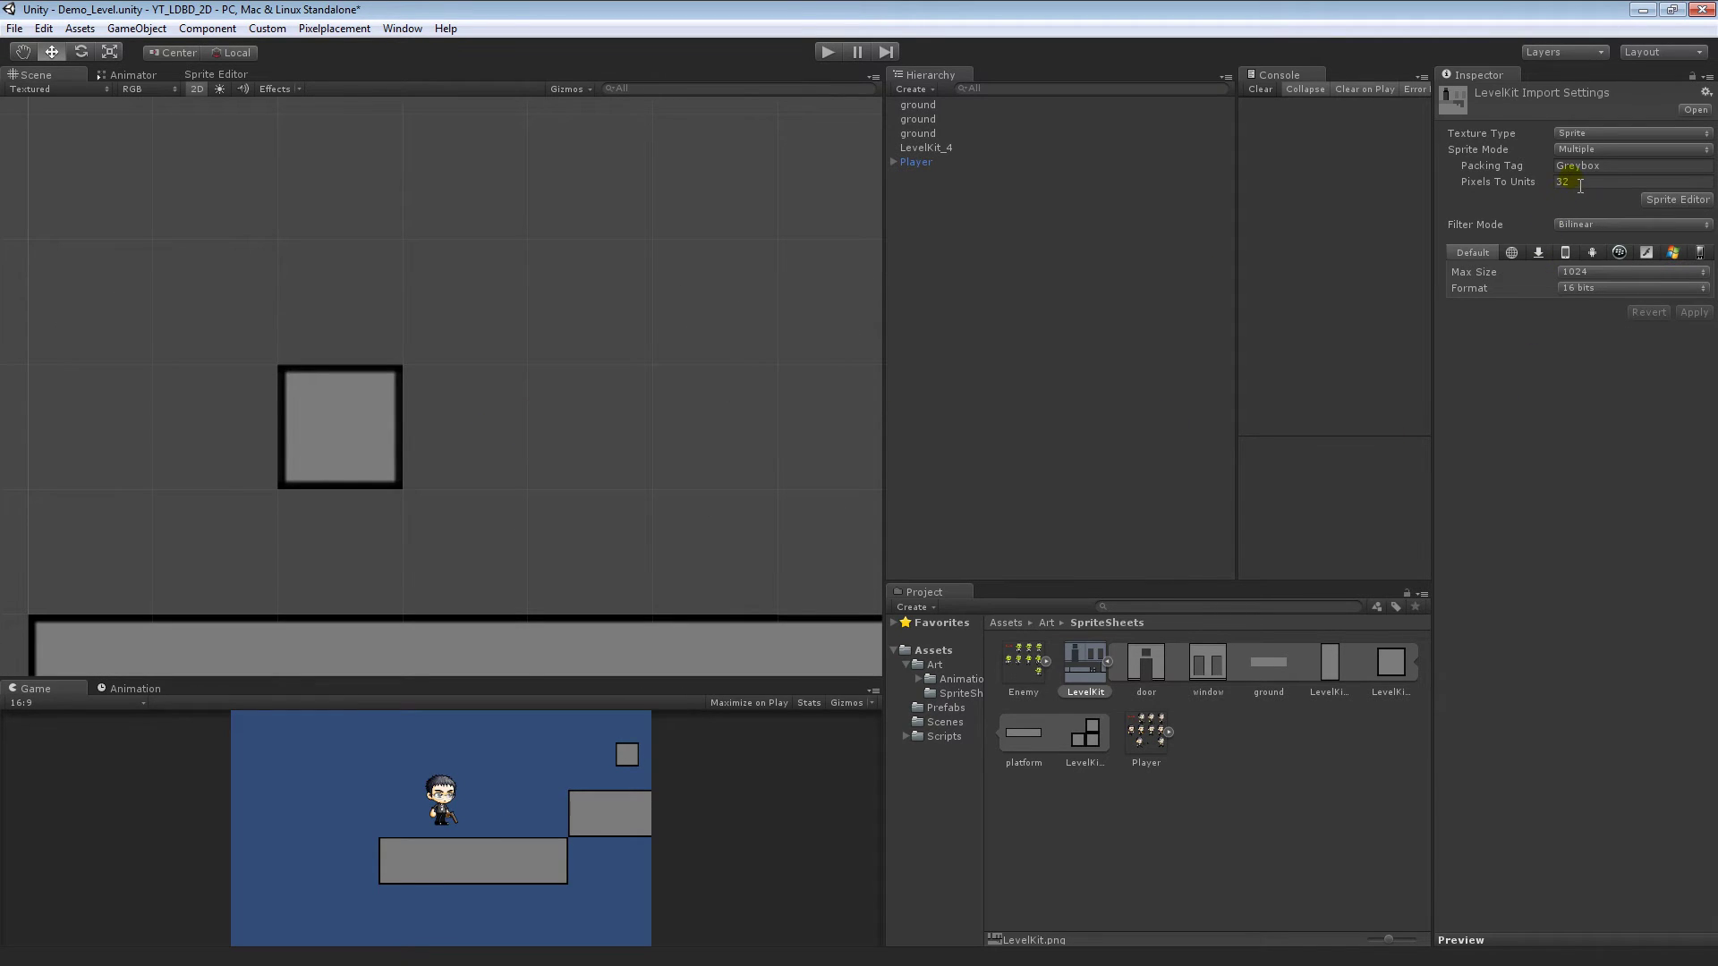
click(1544, 182)
text(1)
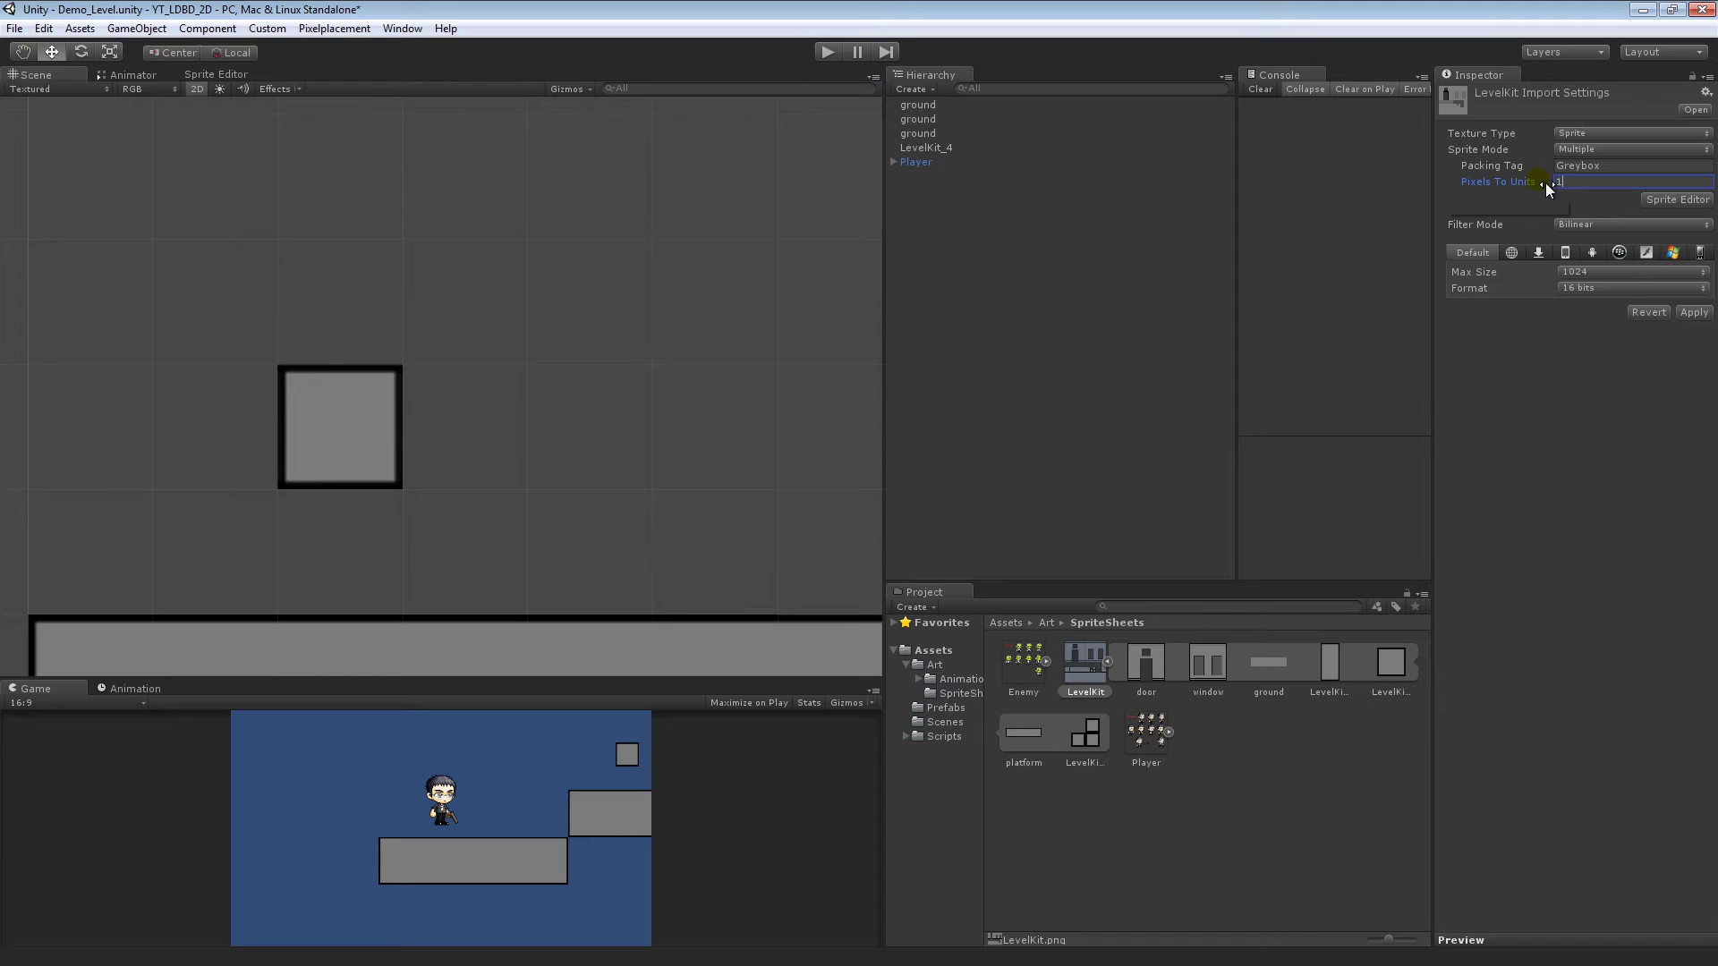
middle_drag(264, 484, 357, 410)
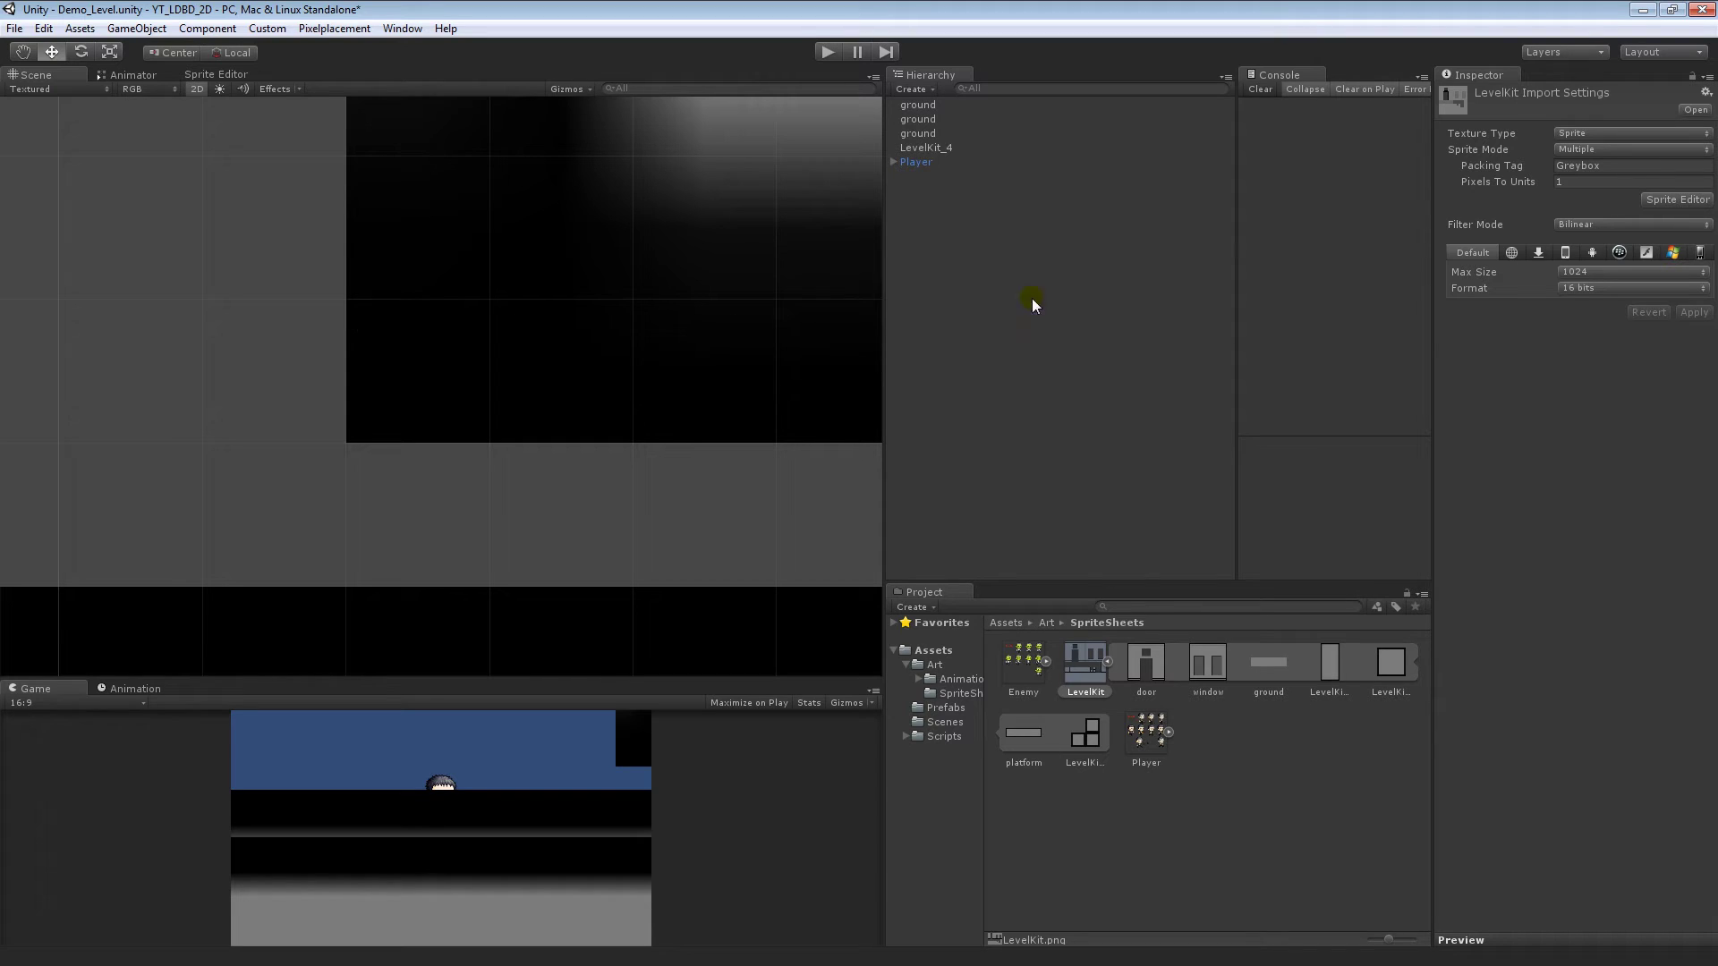
View the rescaled blocks in the scene, and restore the LevelKit sheet's Pixels To Units to 32 and apply it.
click(1598, 186)
scroll(337, 447, down, 5)
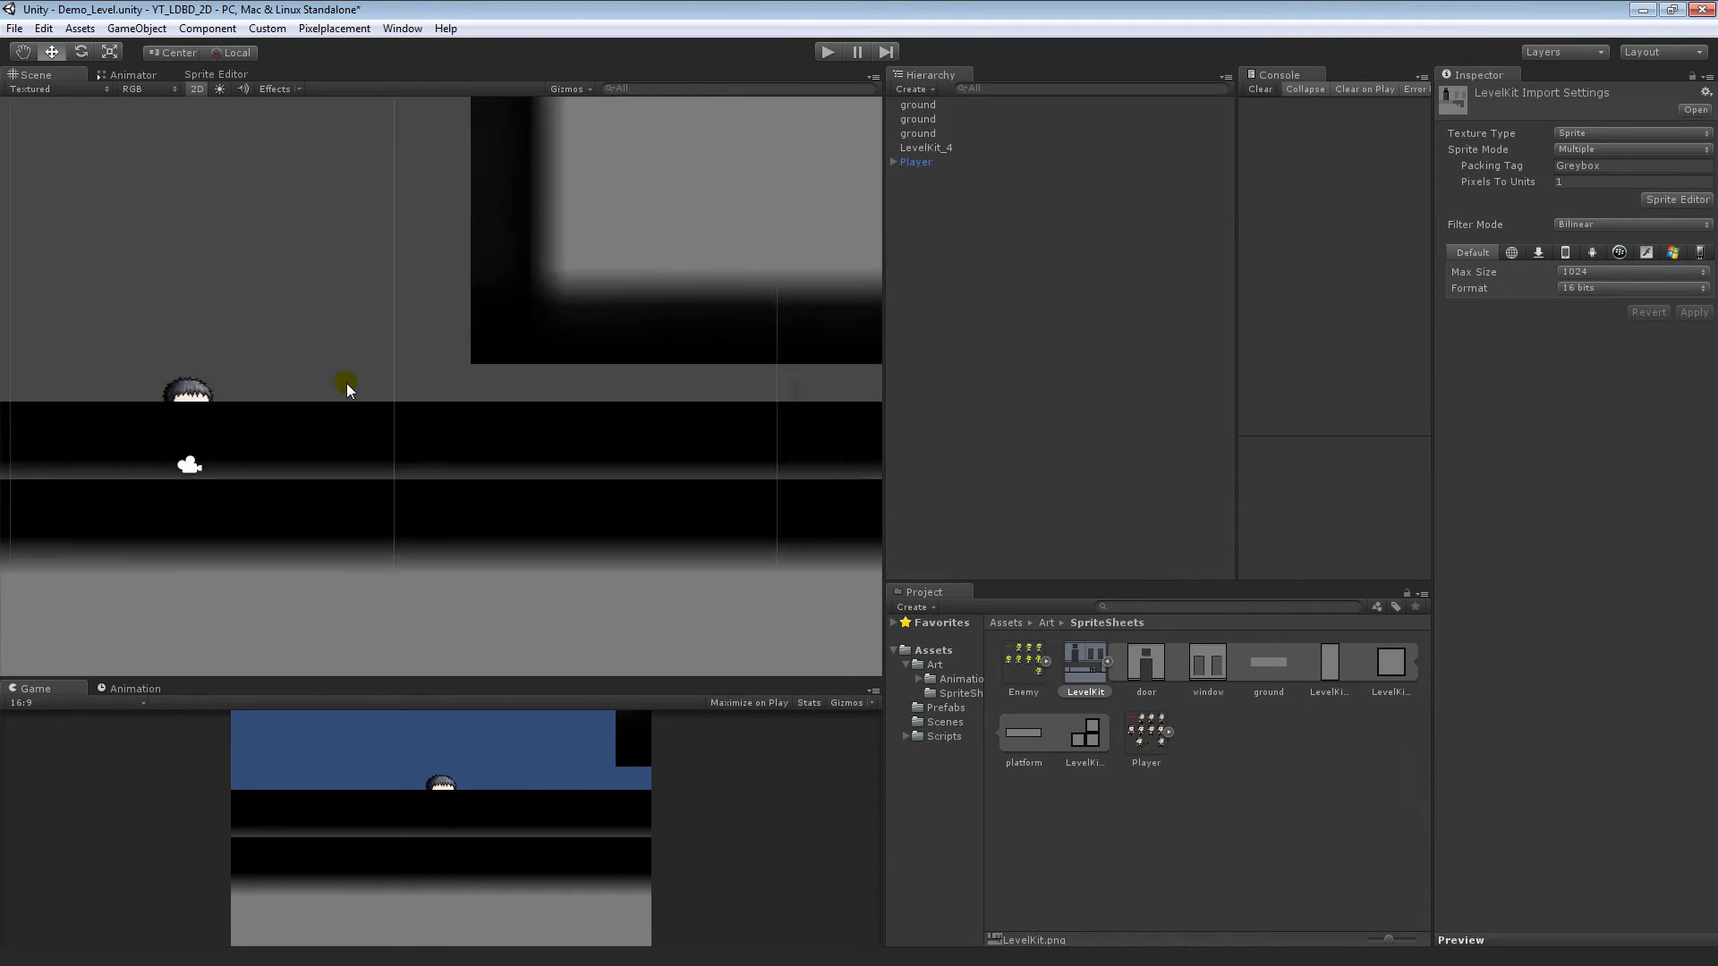
scroll(347, 391, down, 8)
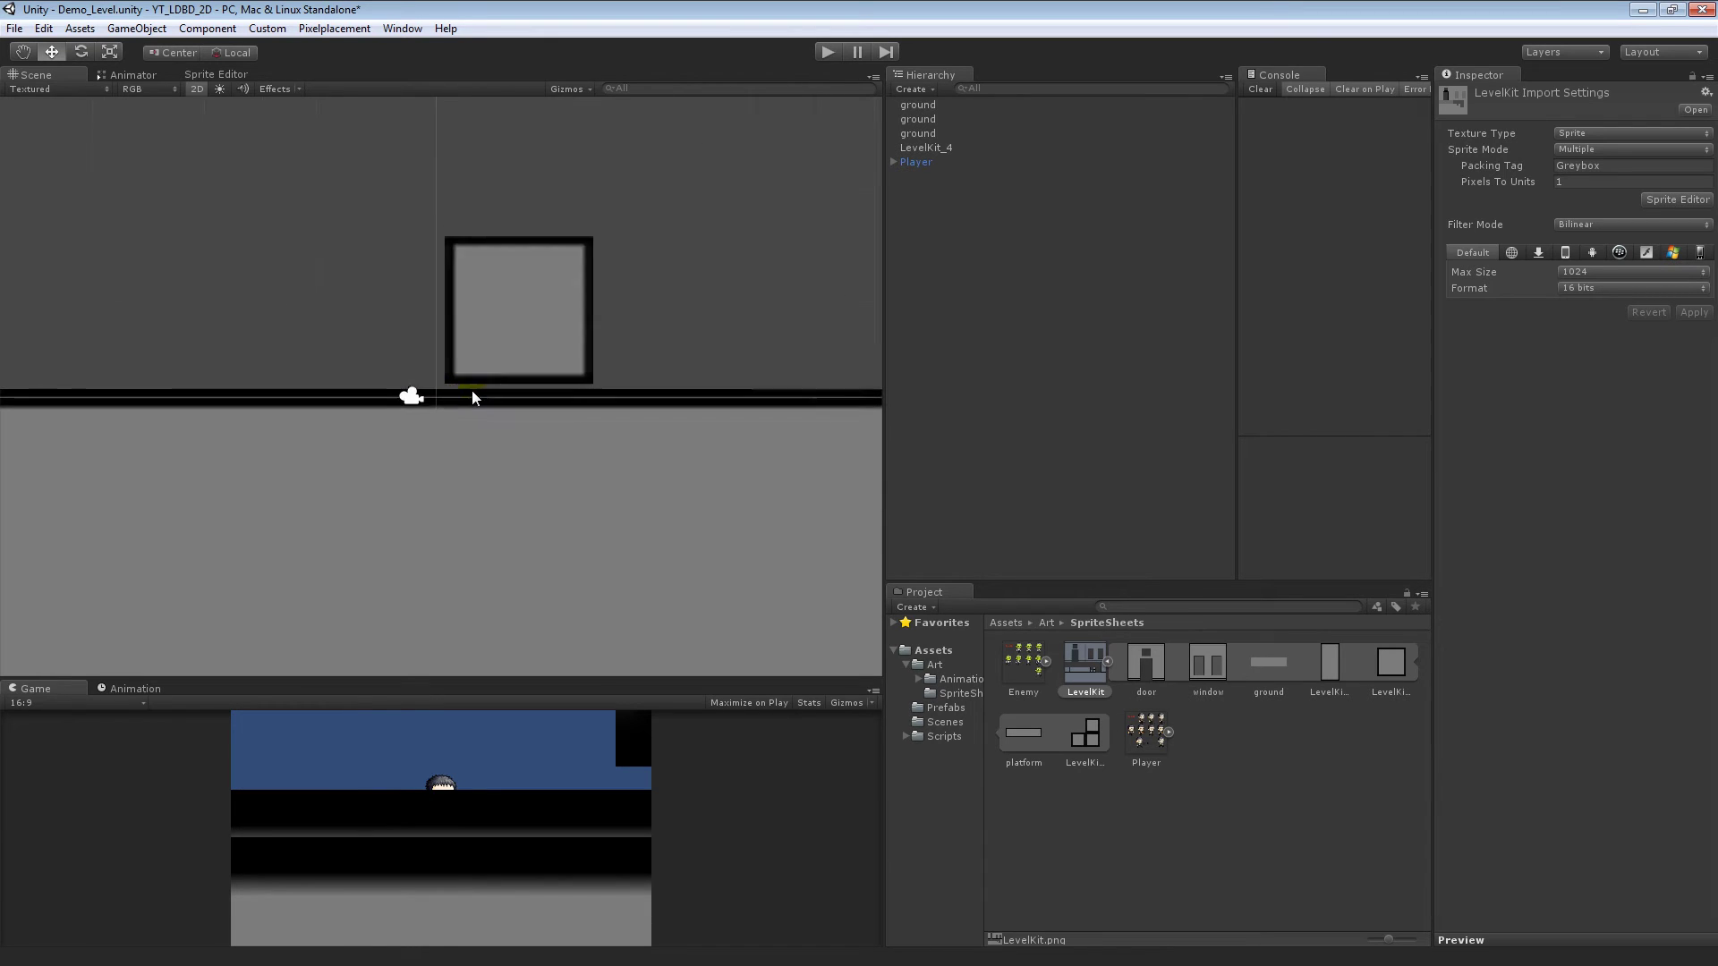
scroll(473, 397, down, 3)
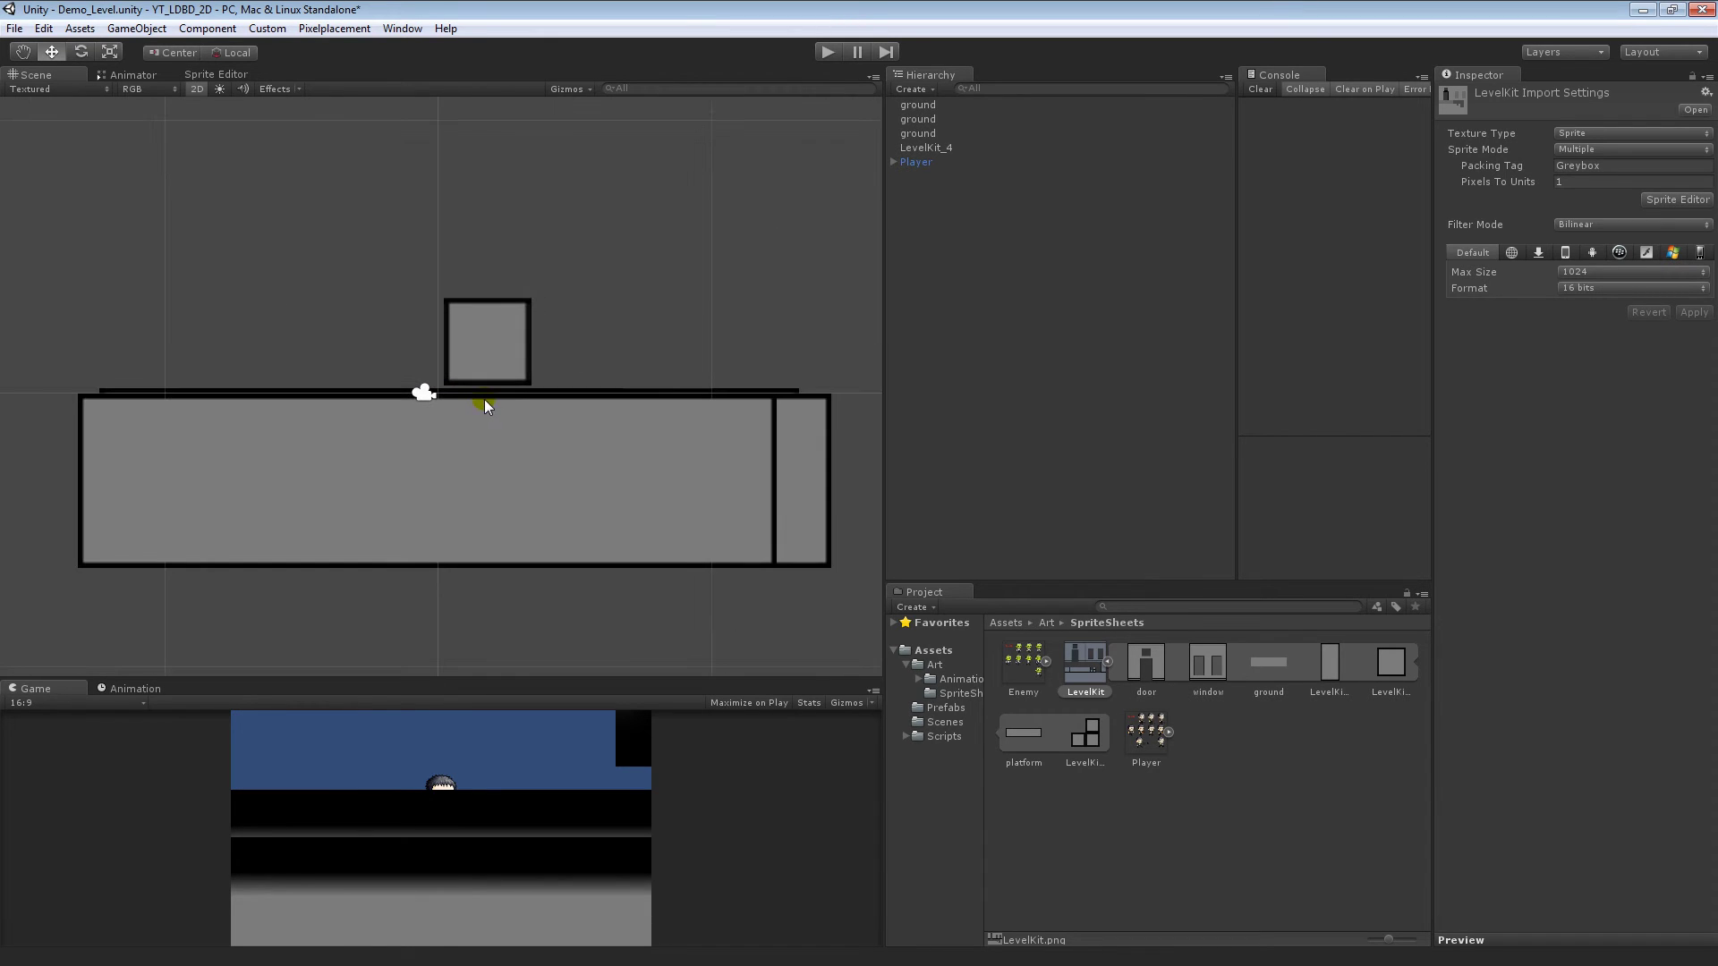
click(1577, 181)
text(32)
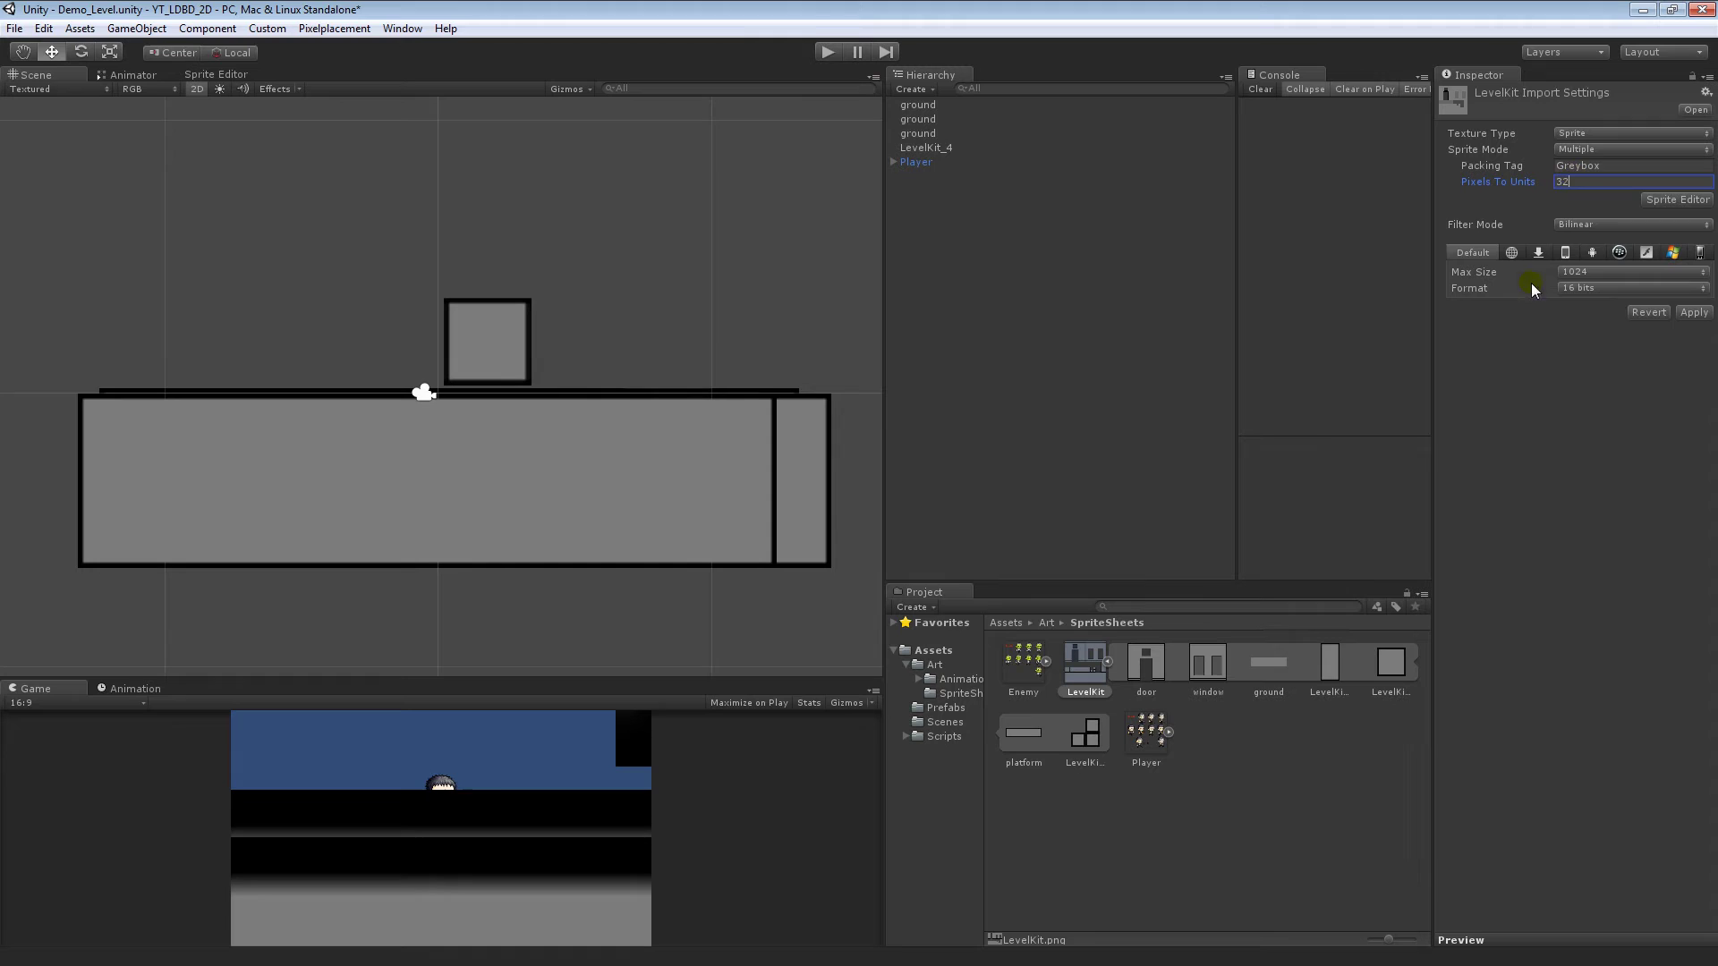
click(1694, 312)
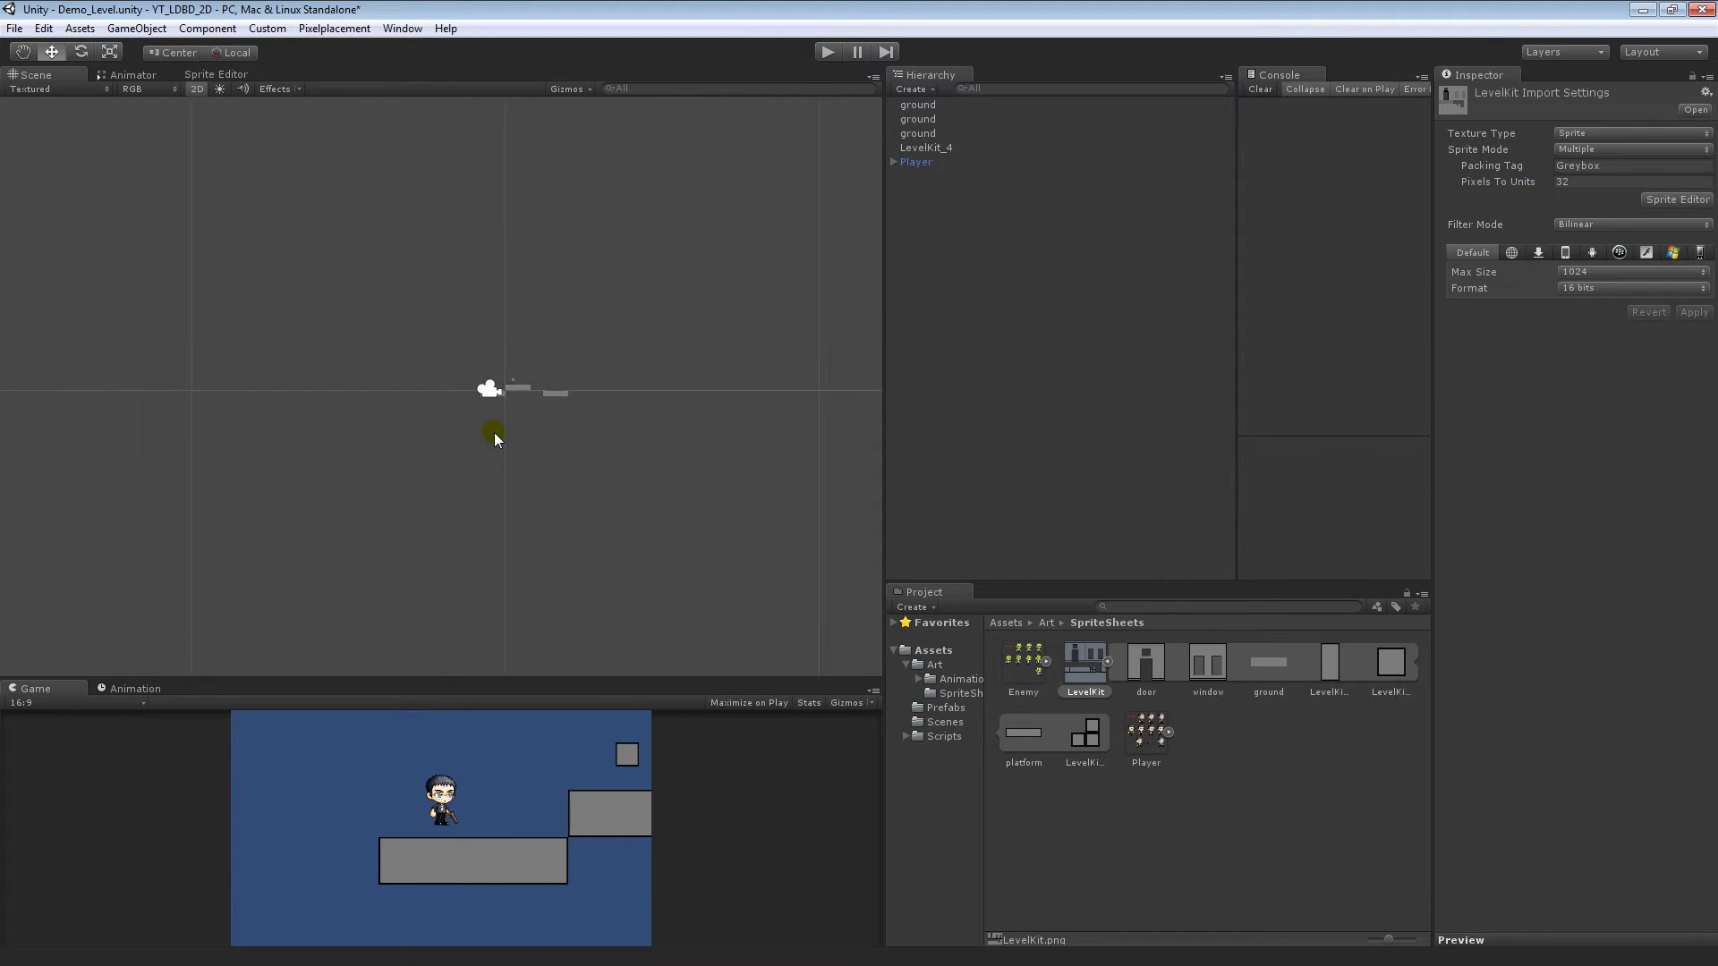
Frame the Player in the scene and examine its size relative to the ground blocks and the square sprite.
double_click(912, 162)
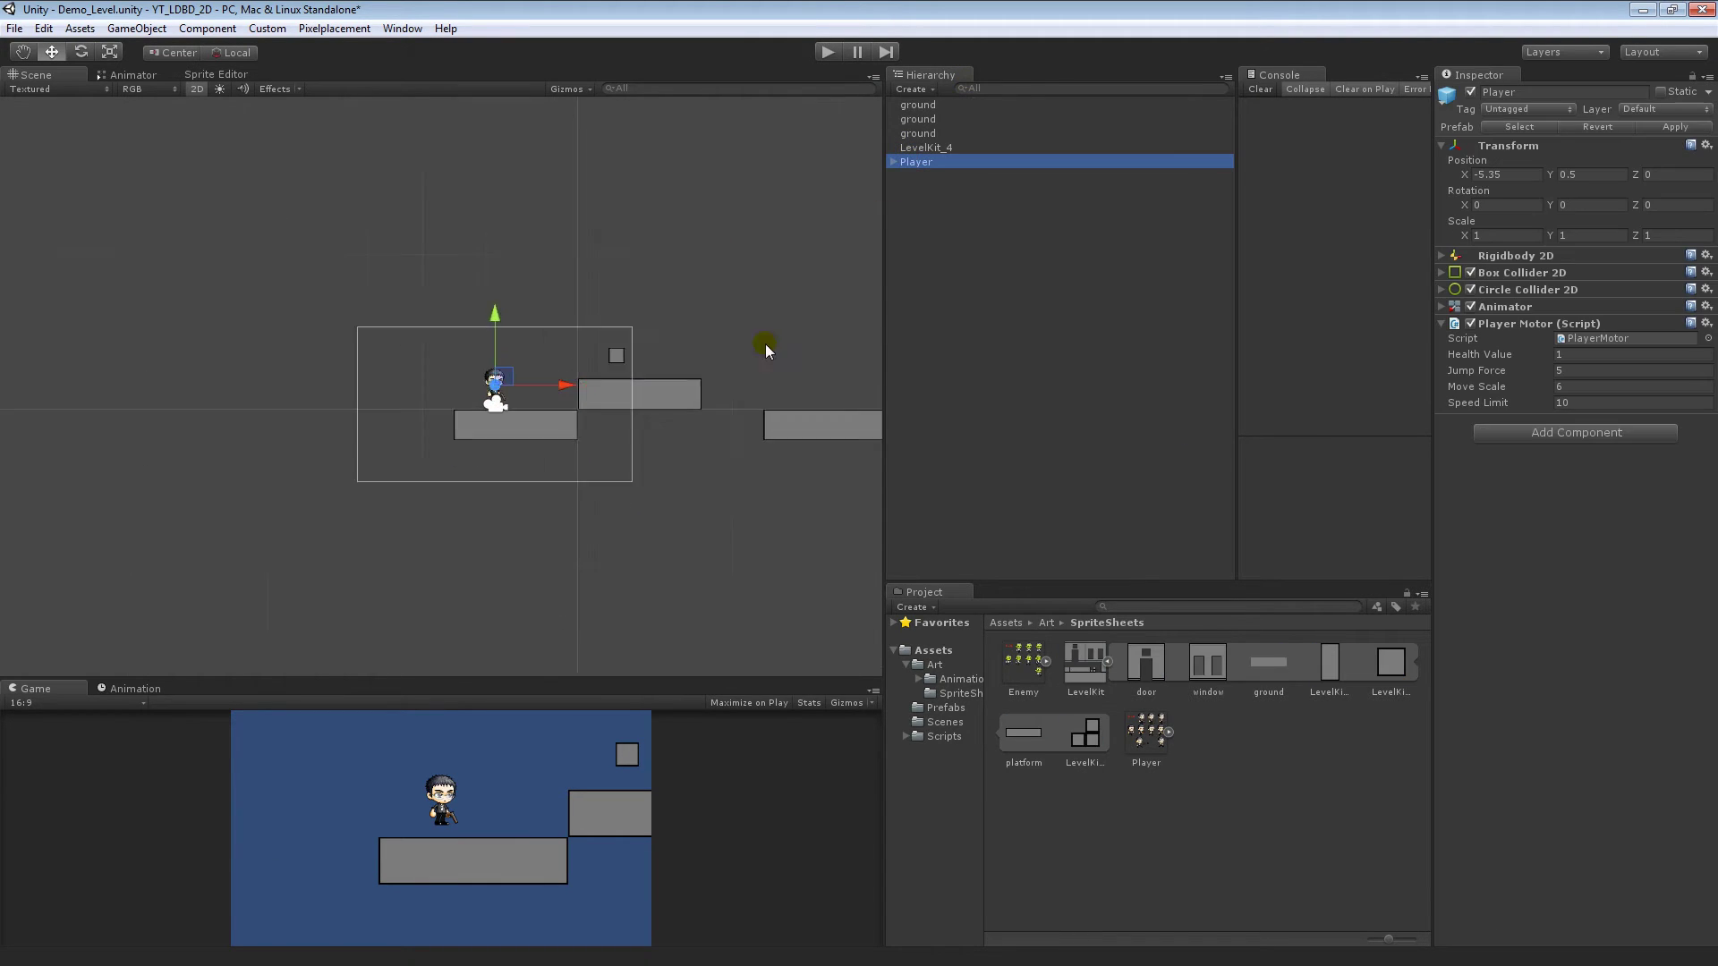
click(602, 315)
middle_drag(619, 351, 586, 305)
click(944, 162)
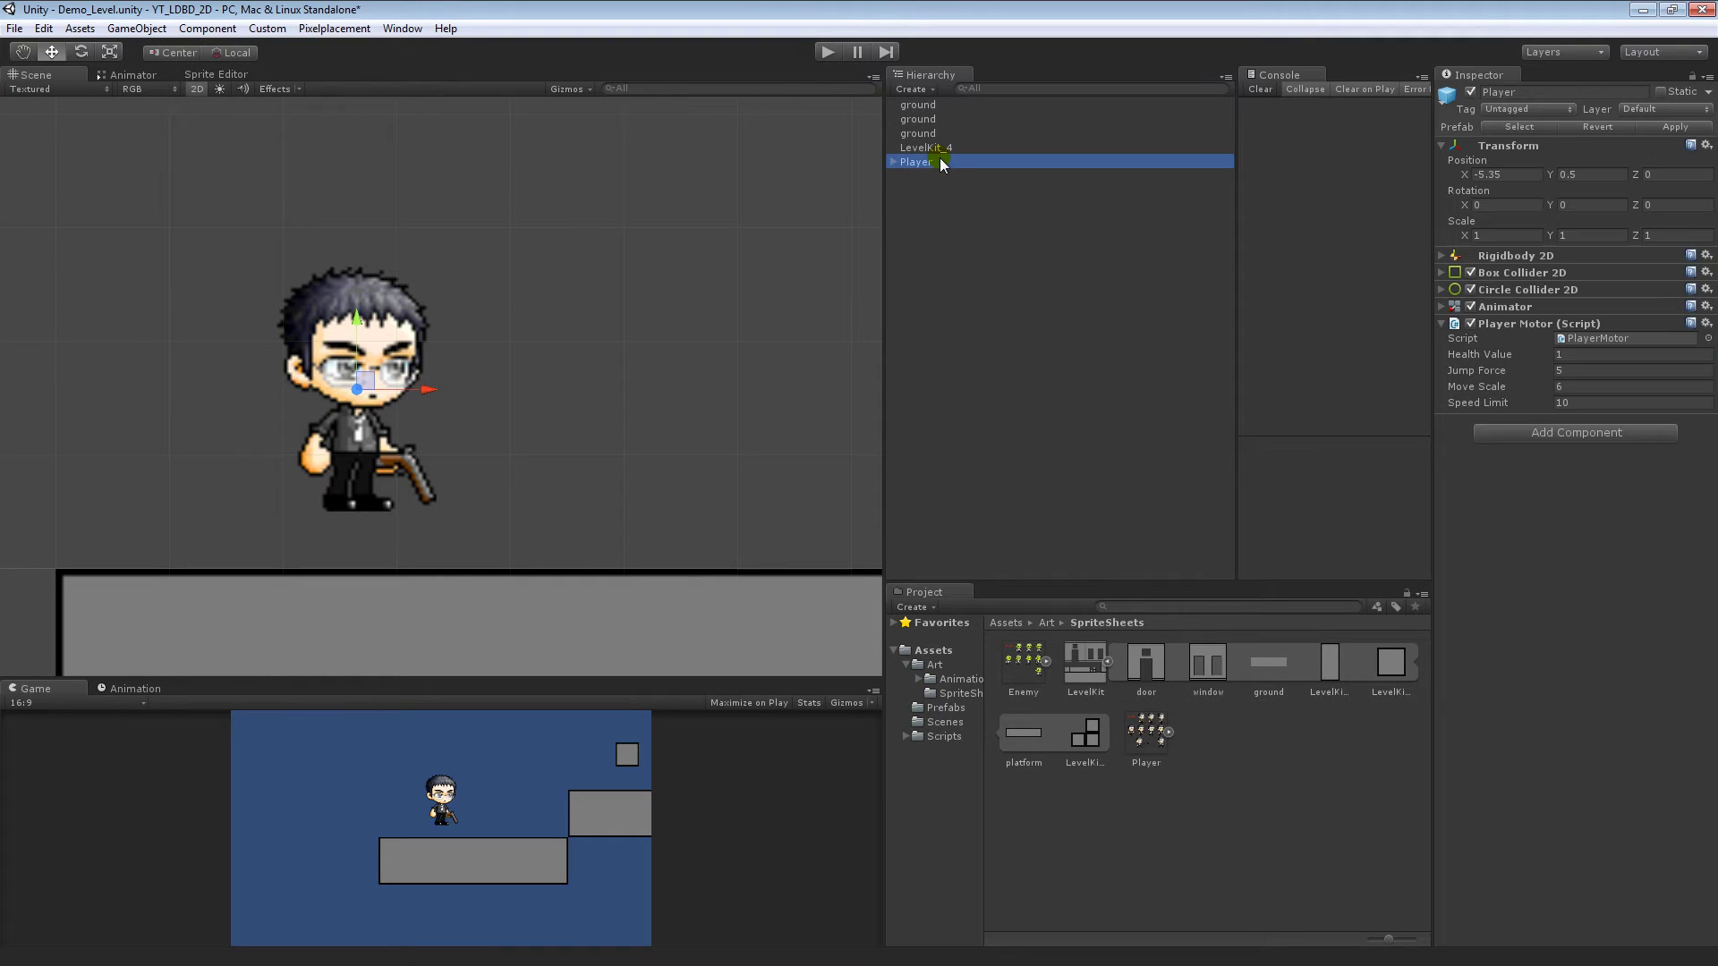
scroll(614, 251, down, 5)
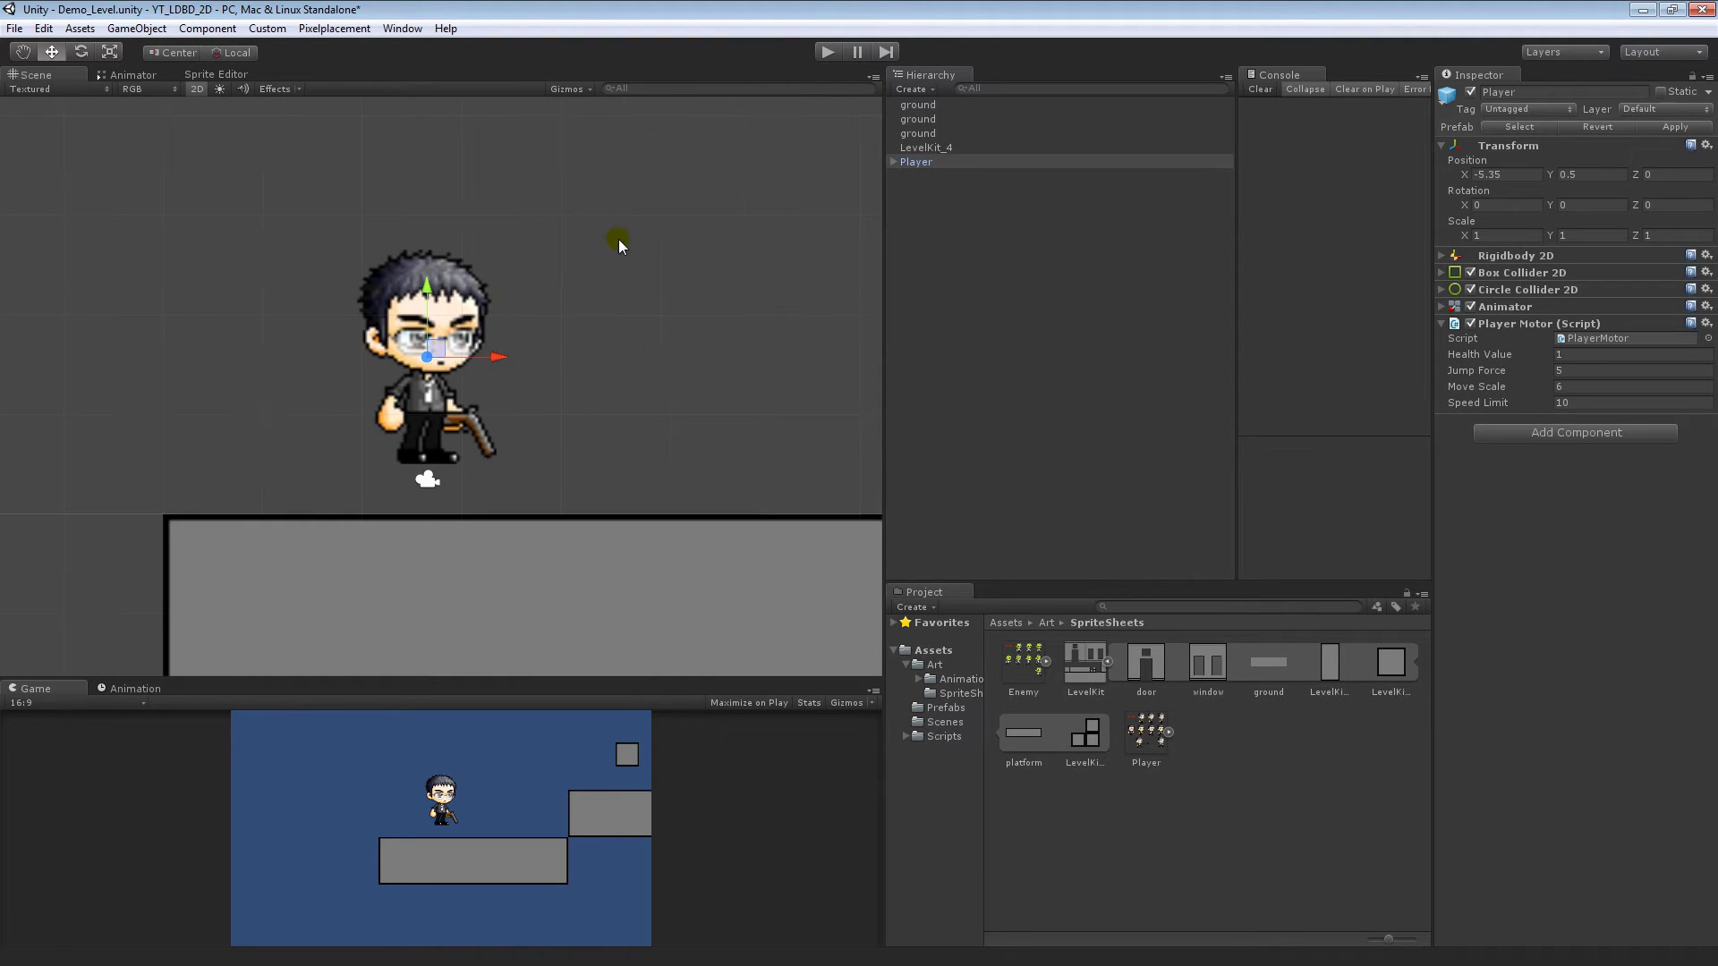
click(619, 292)
scroll(623, 308, down, 5)
middle_drag(696, 334, 641, 372)
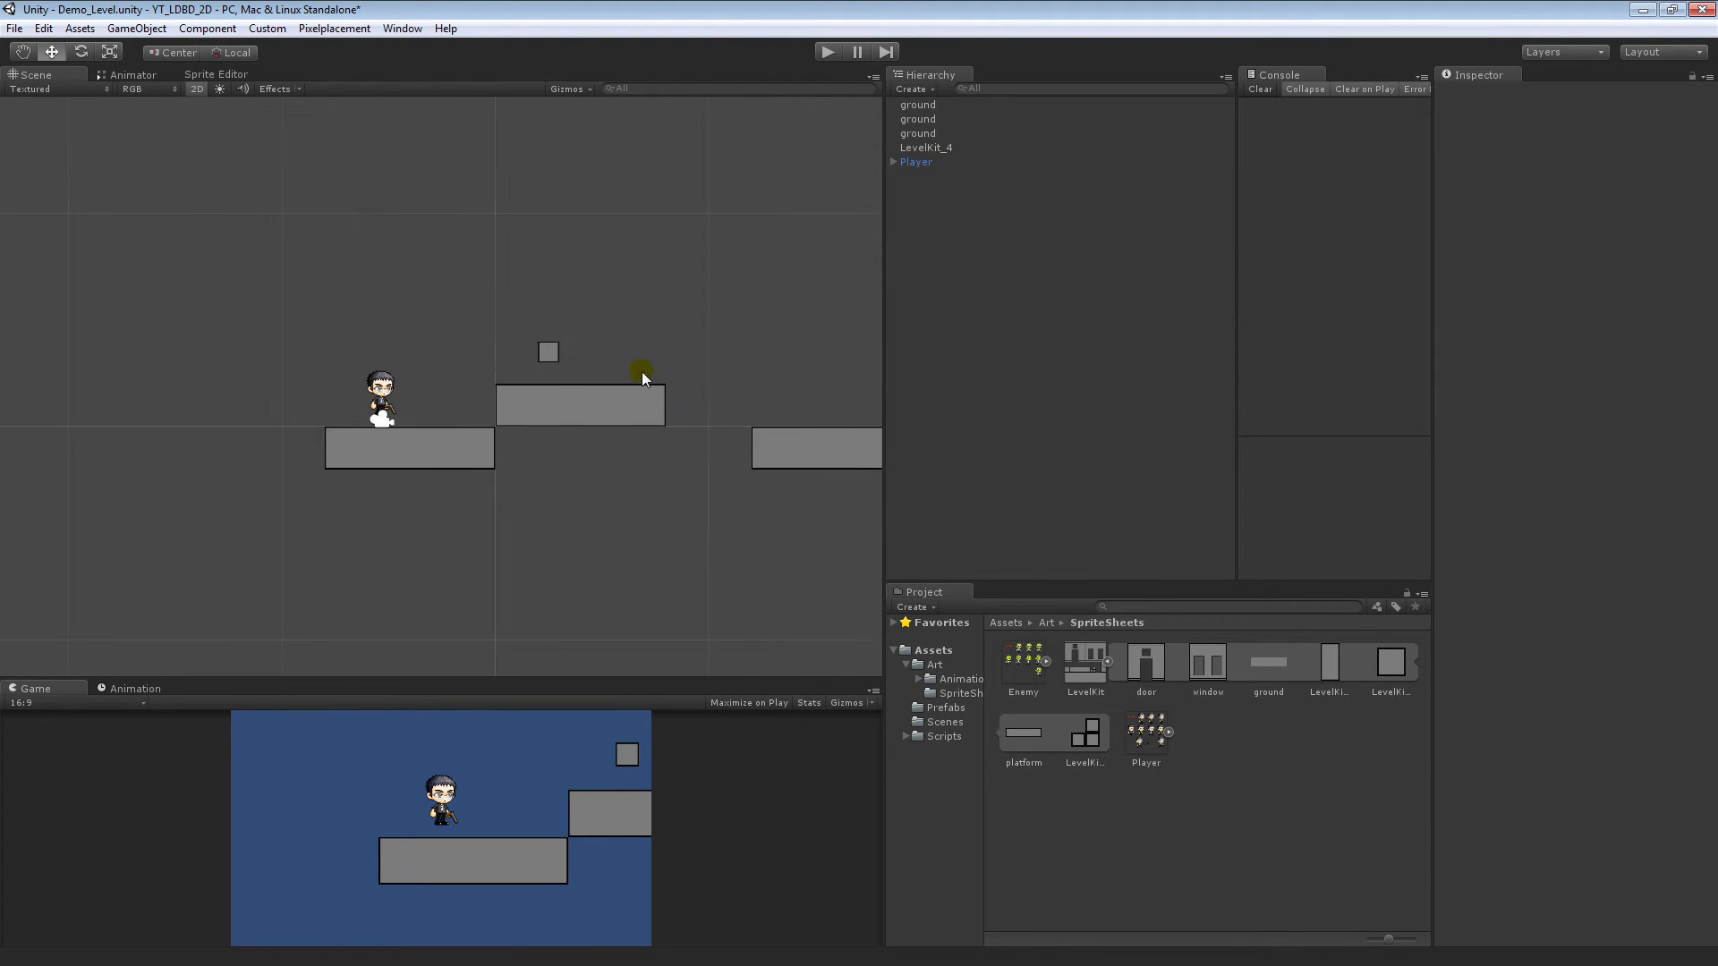
Delete the square sprite above the raised ground block and collapse the LevelKit sheet's sprites in the project assets.
click(545, 353)
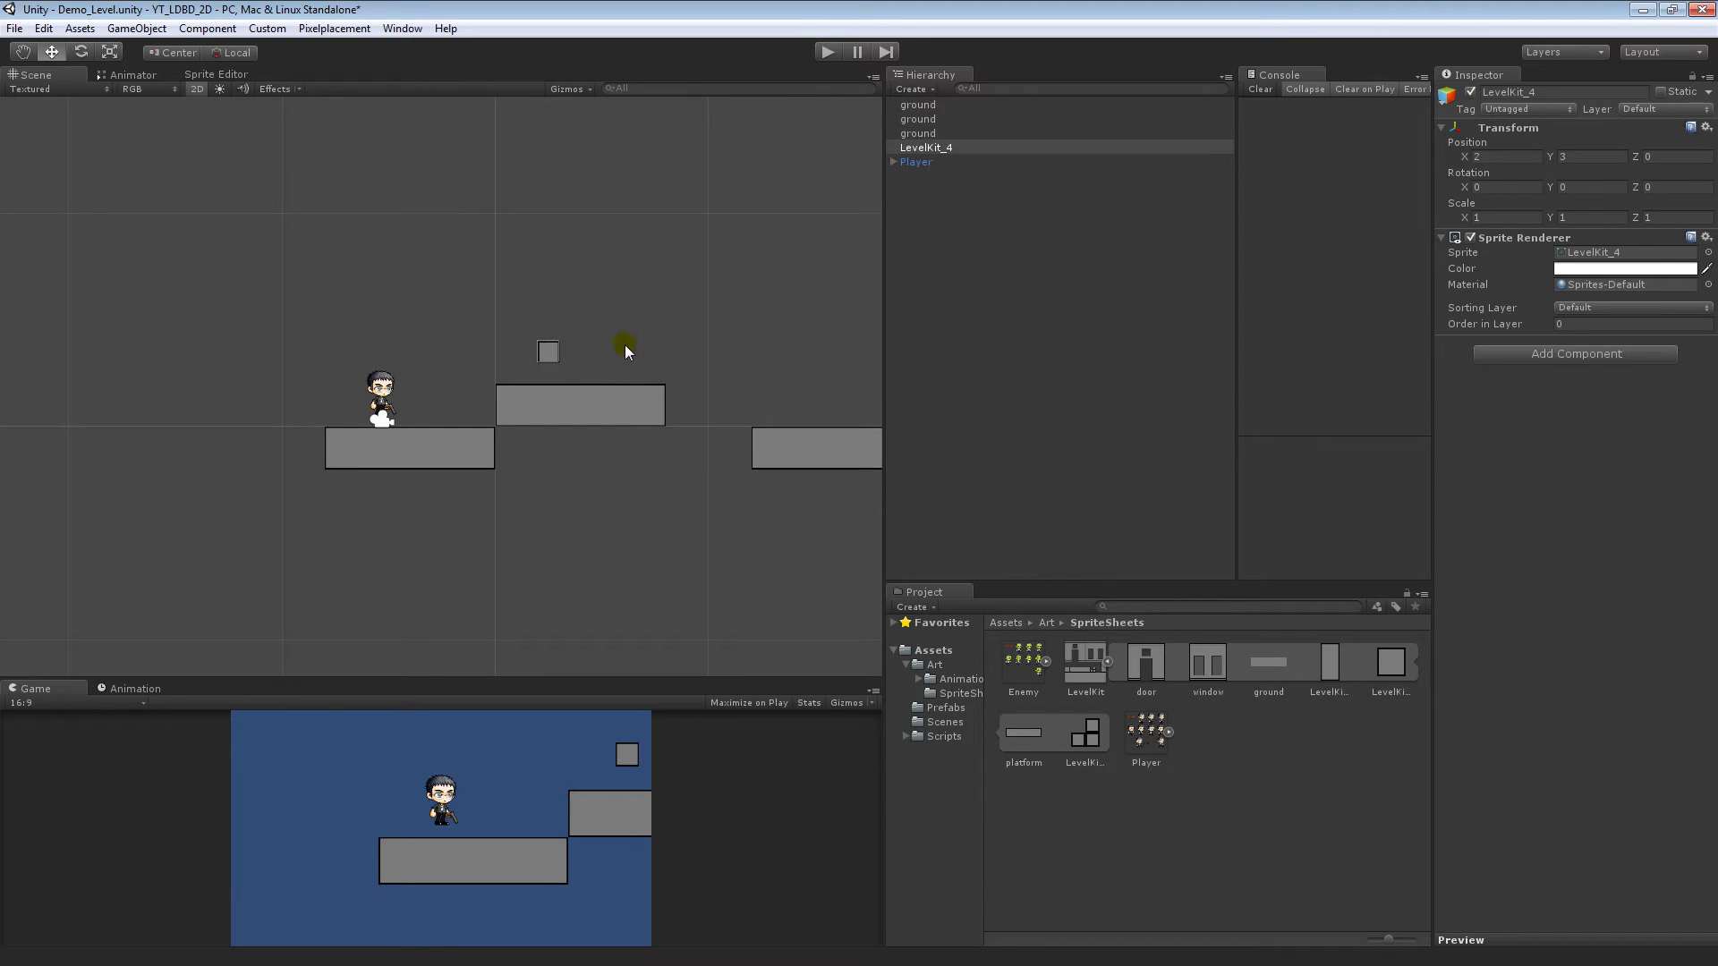
key(Delete)
middle_drag(714, 363, 567, 376)
click(1108, 663)
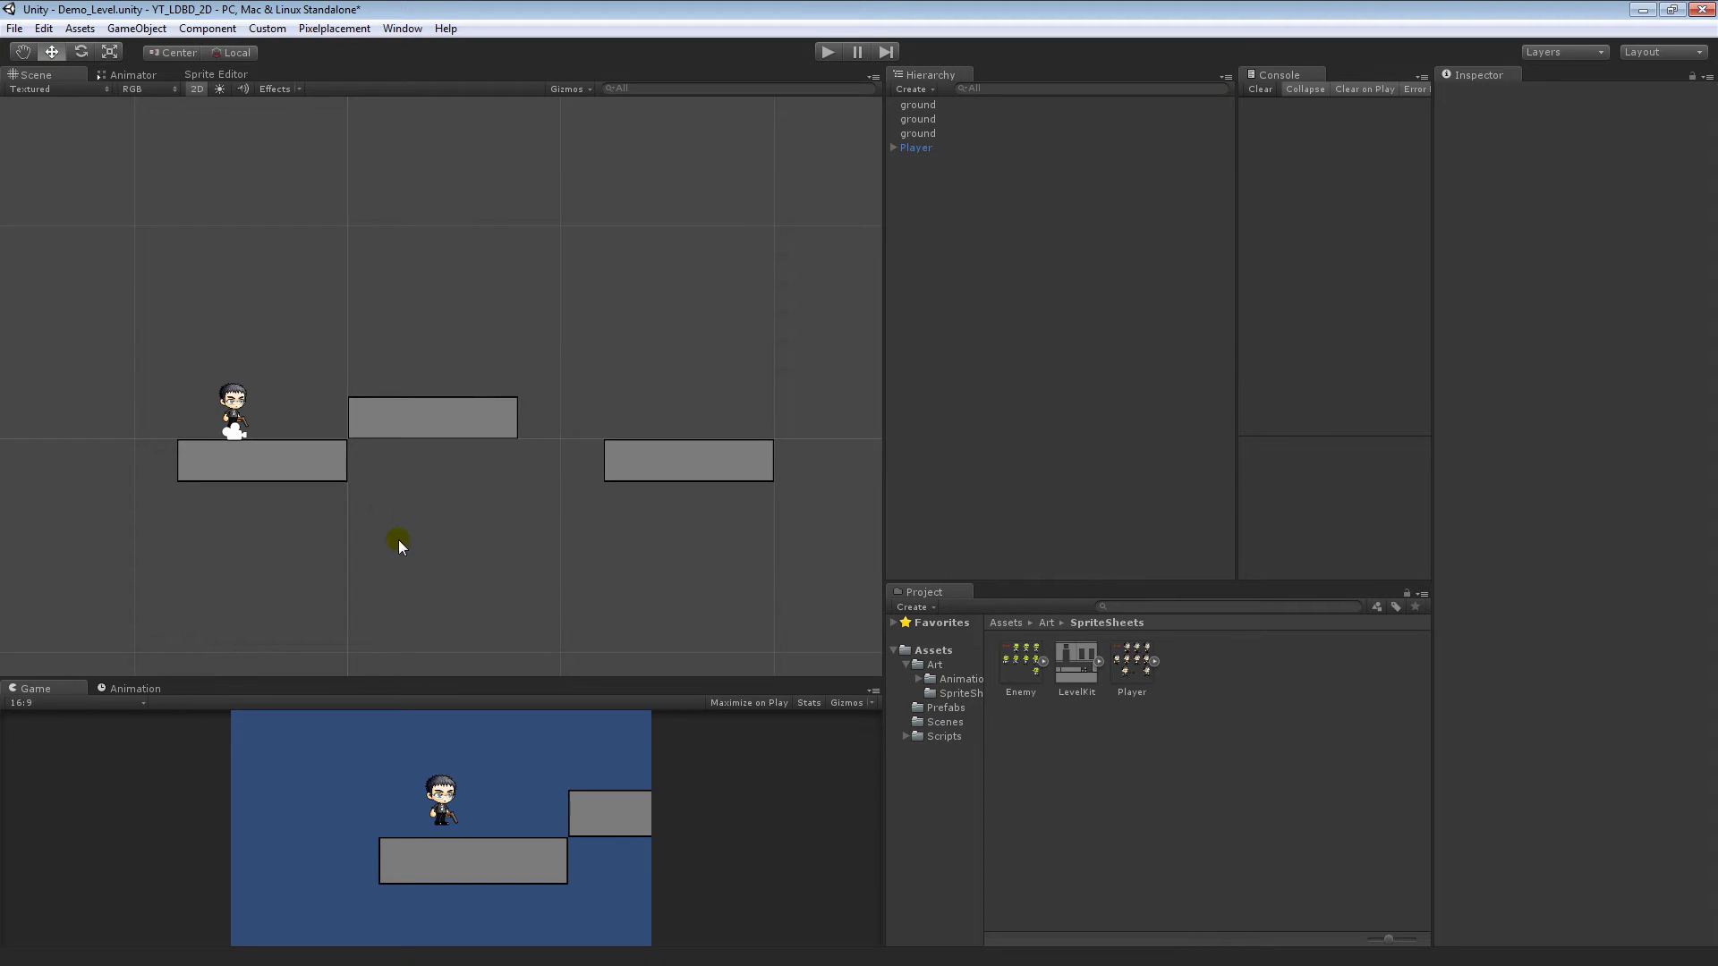
middle_drag(395, 493, 341, 534)
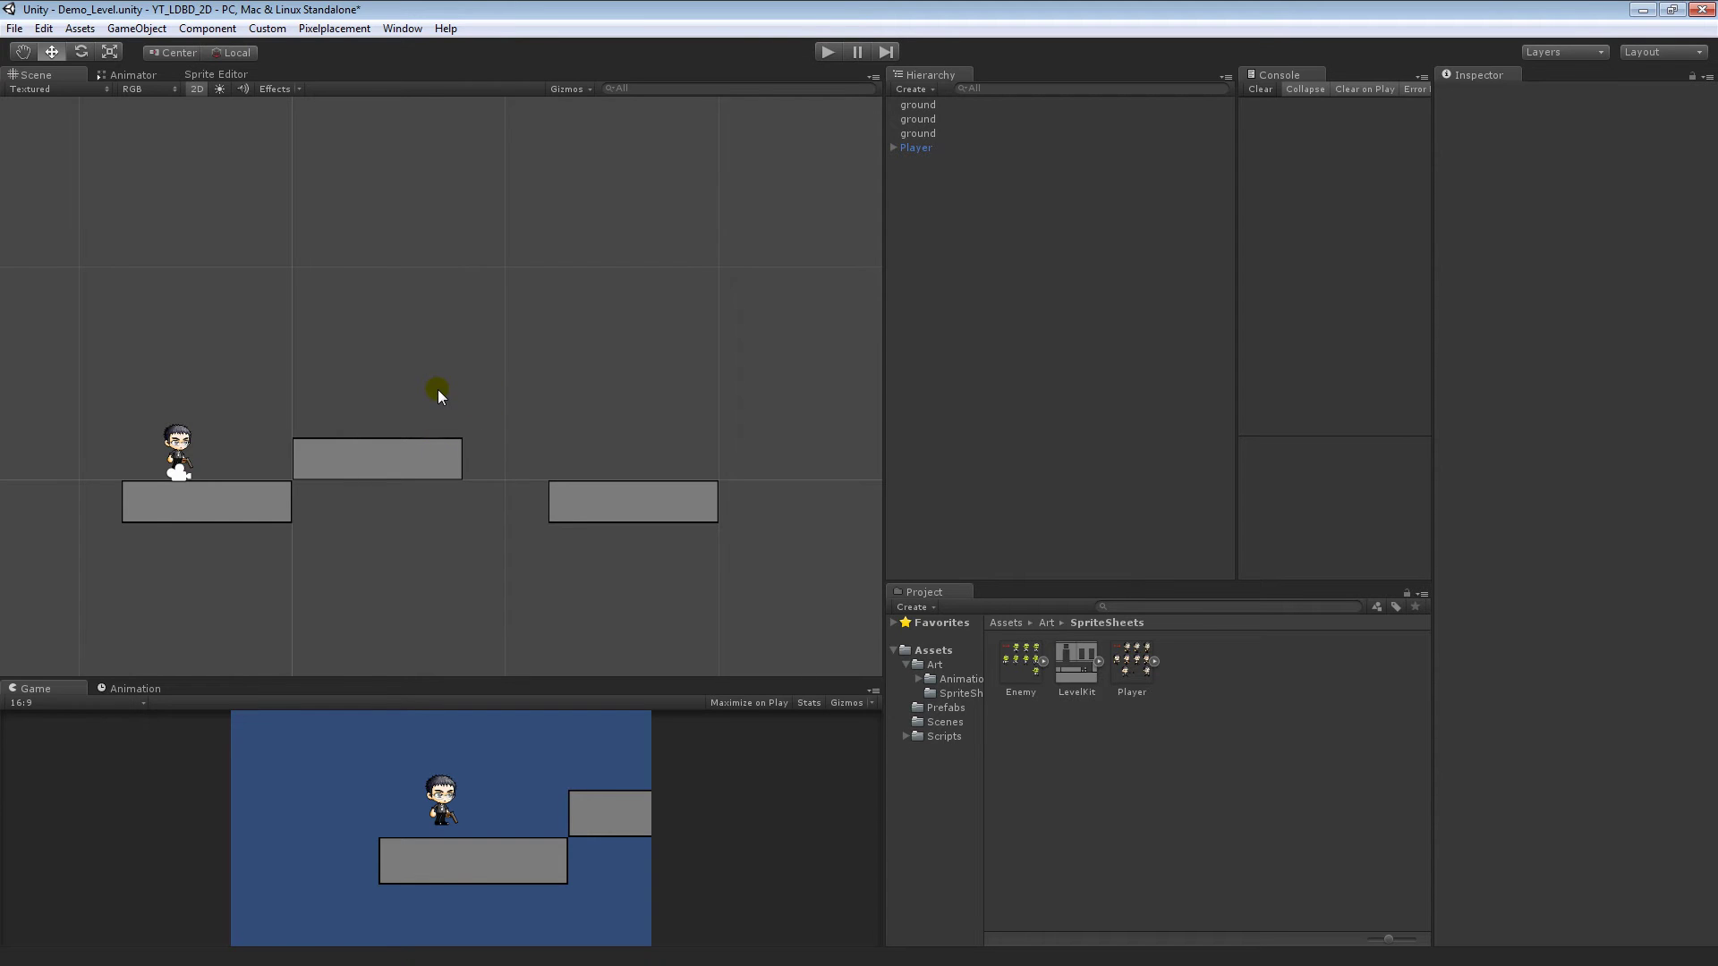
click(370, 476)
click(406, 372)
Start a play test of the demo level and walk the Player back and forth on the first ground block.
click(817, 59)
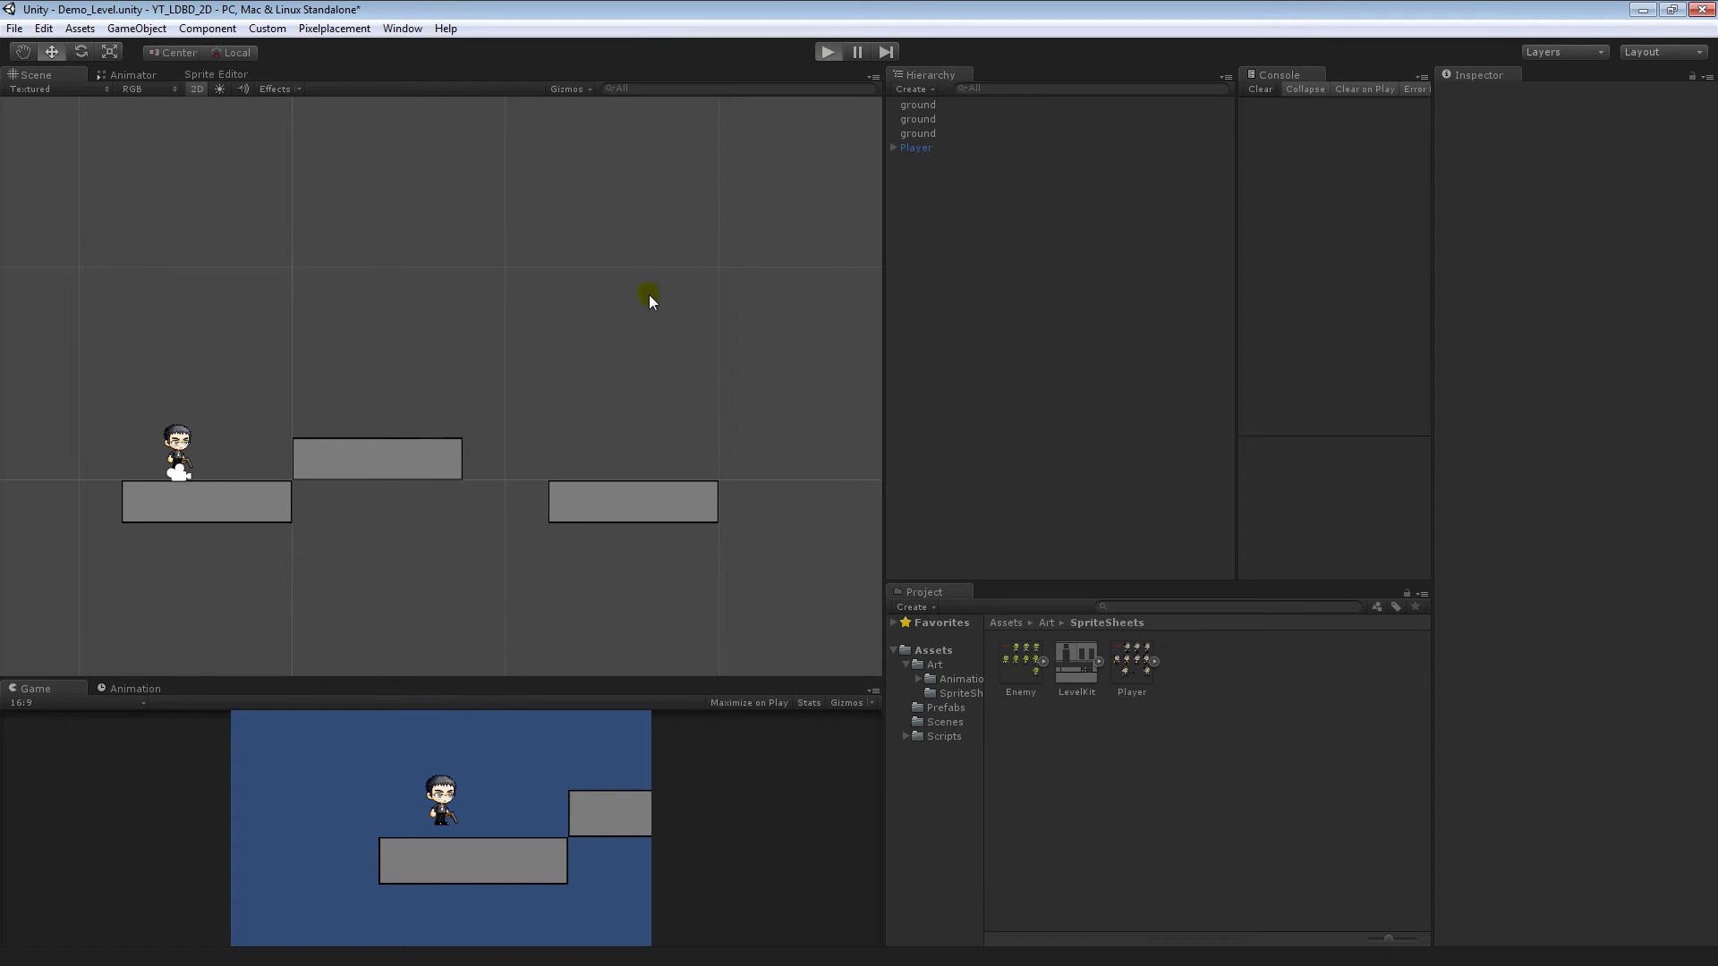
click(460, 808)
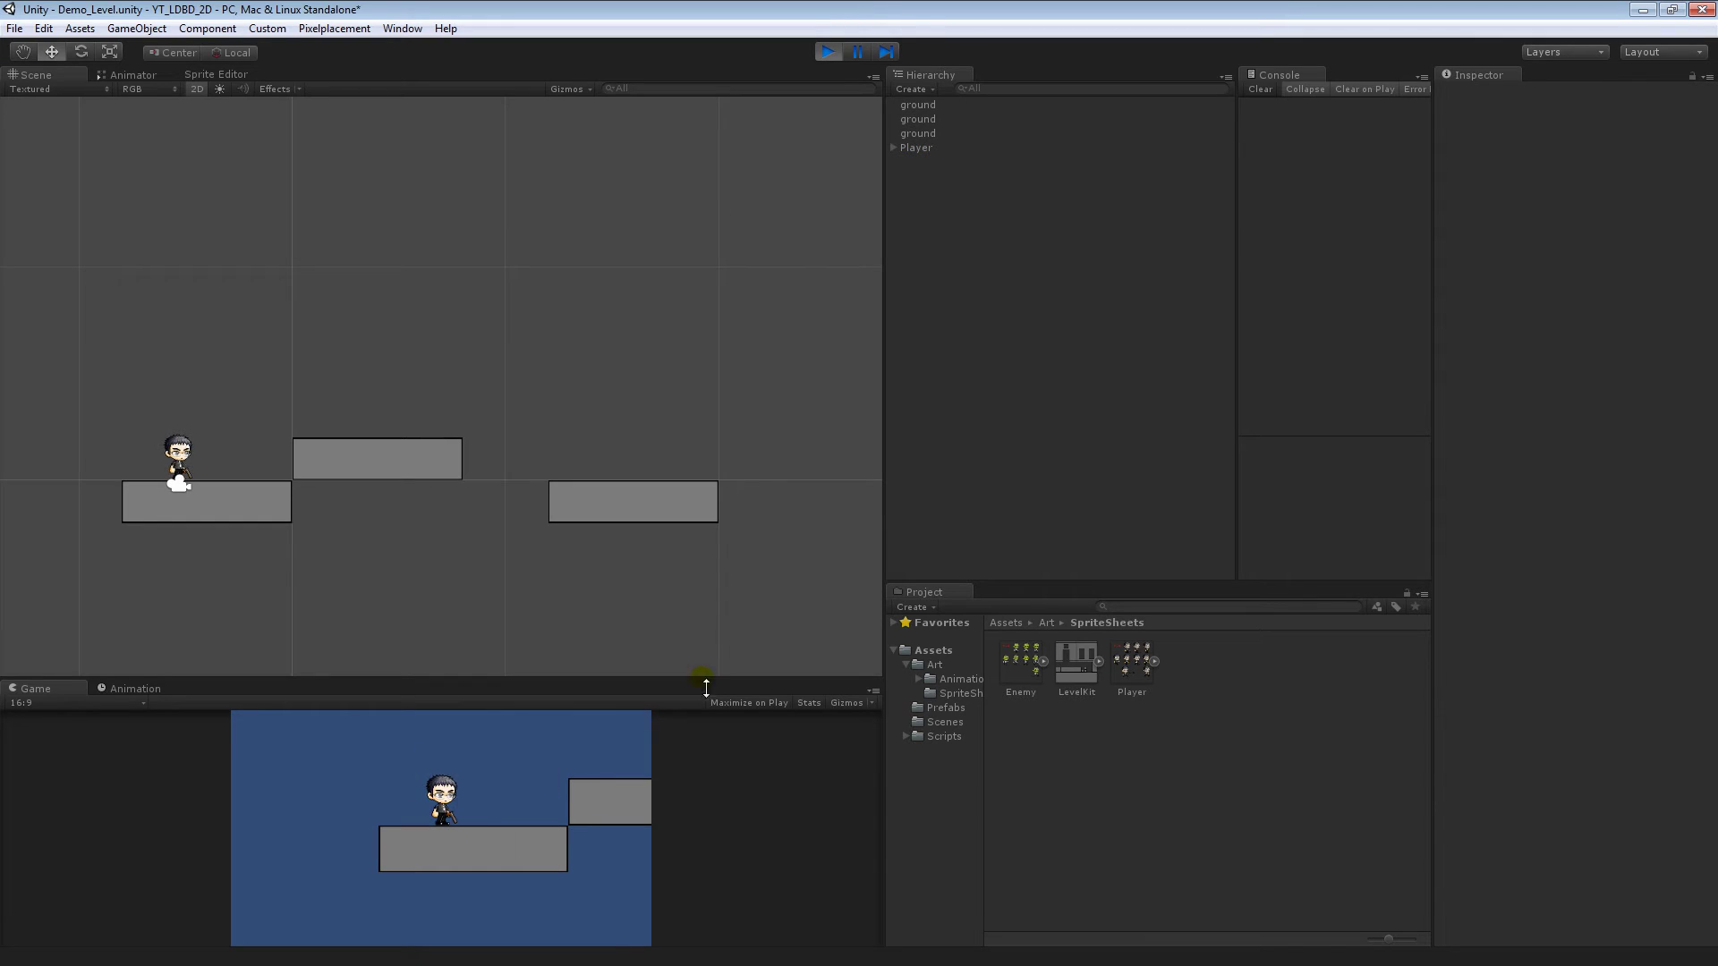
key(Right)
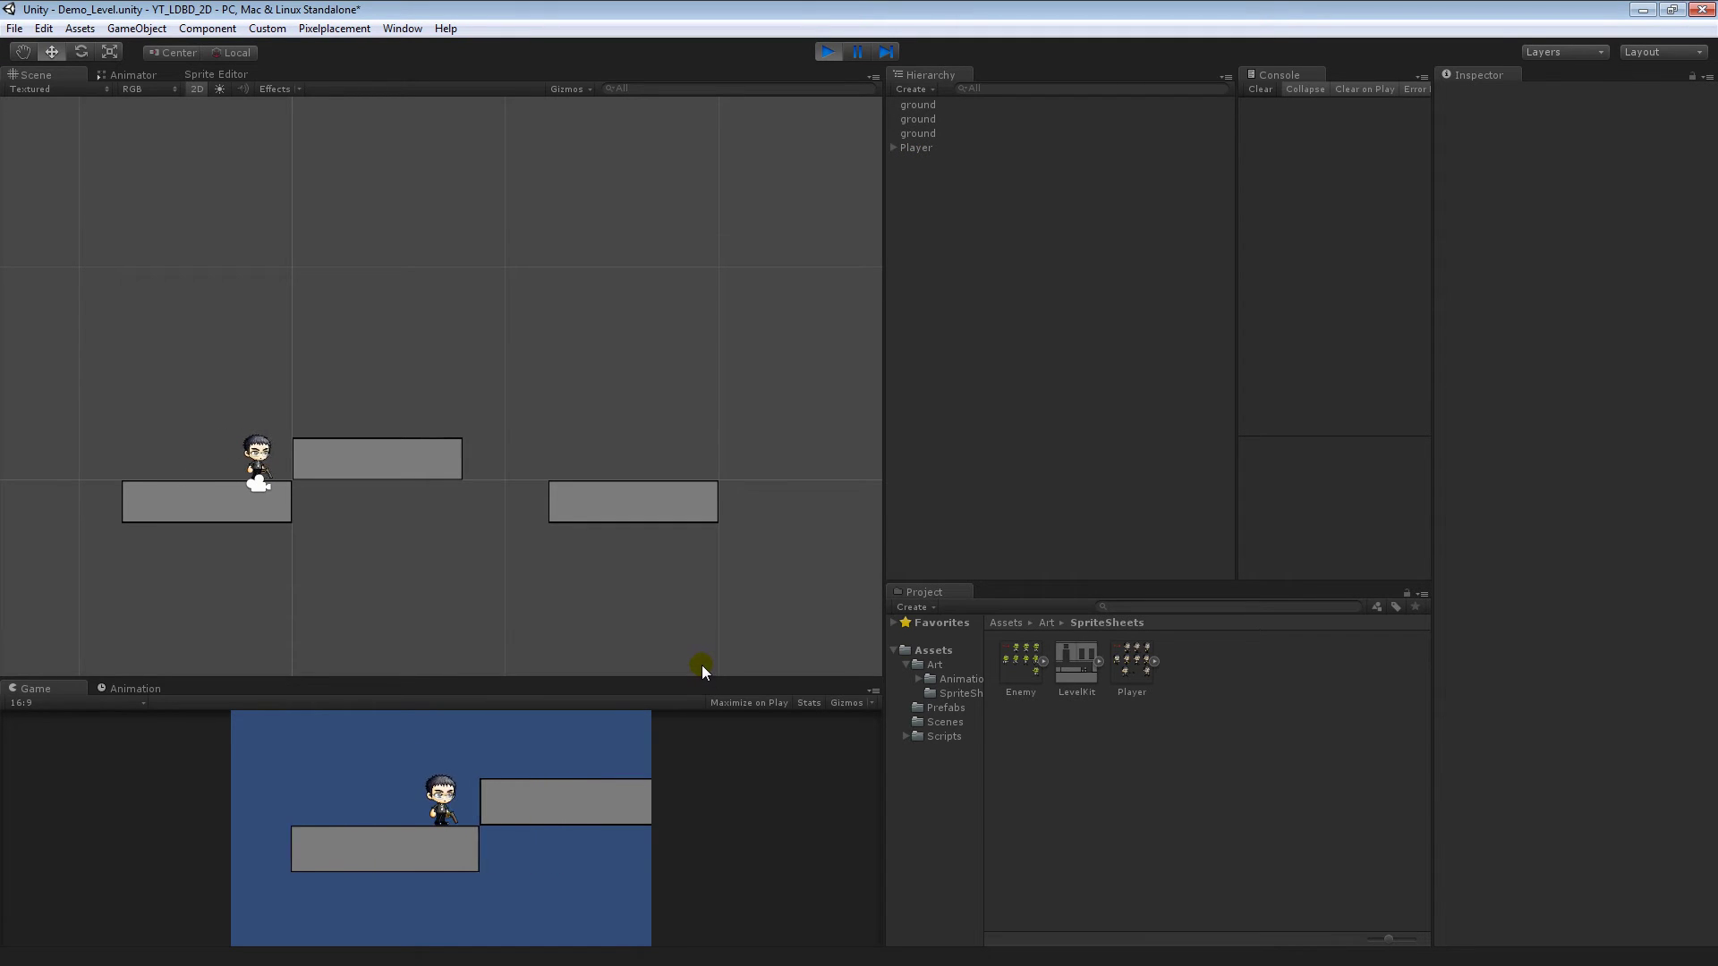
click(550, 745)
key(Left)
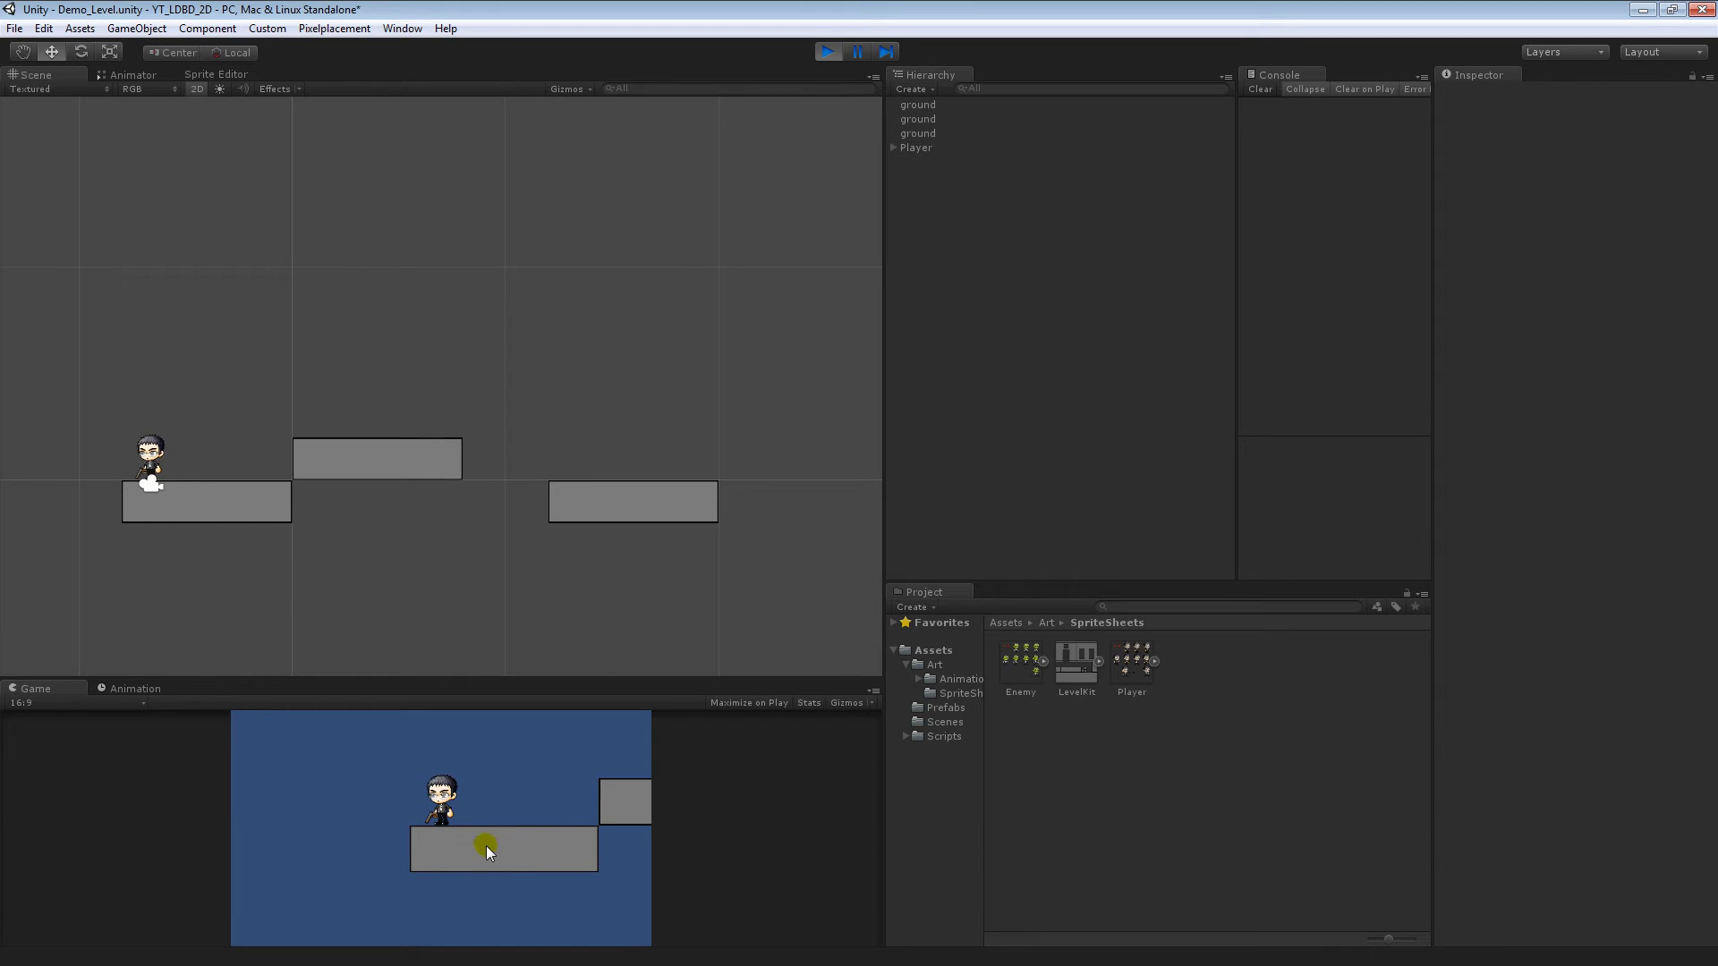
click(567, 843)
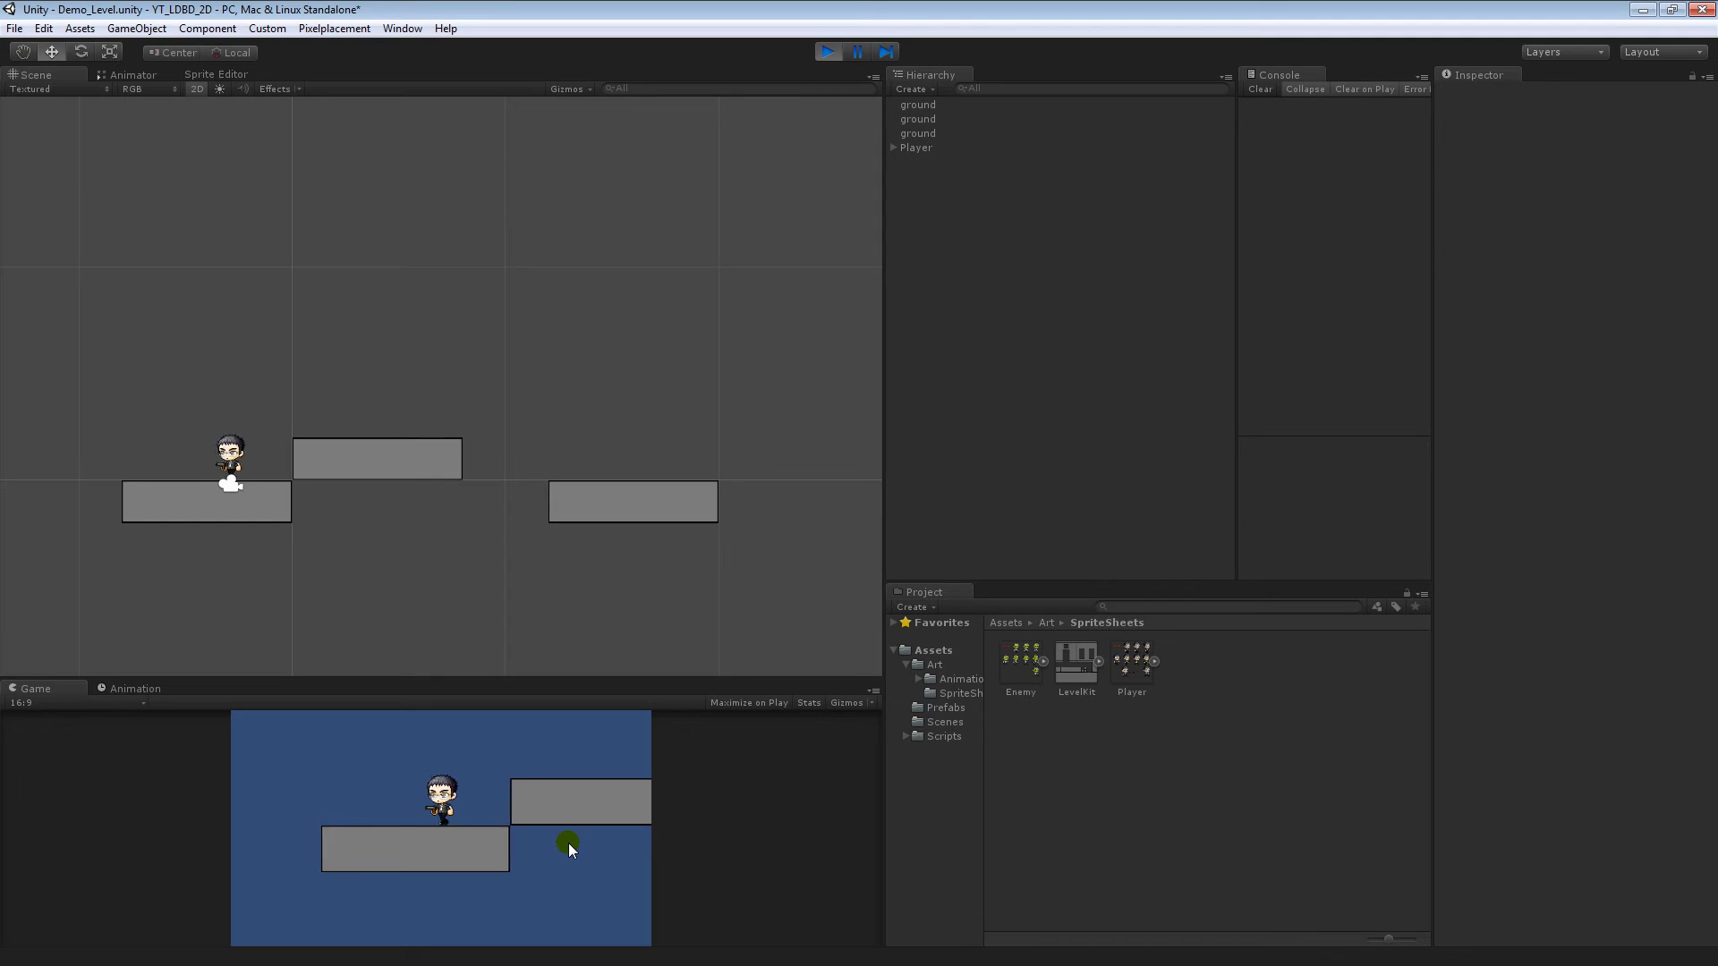
key(Left)
key(Right)
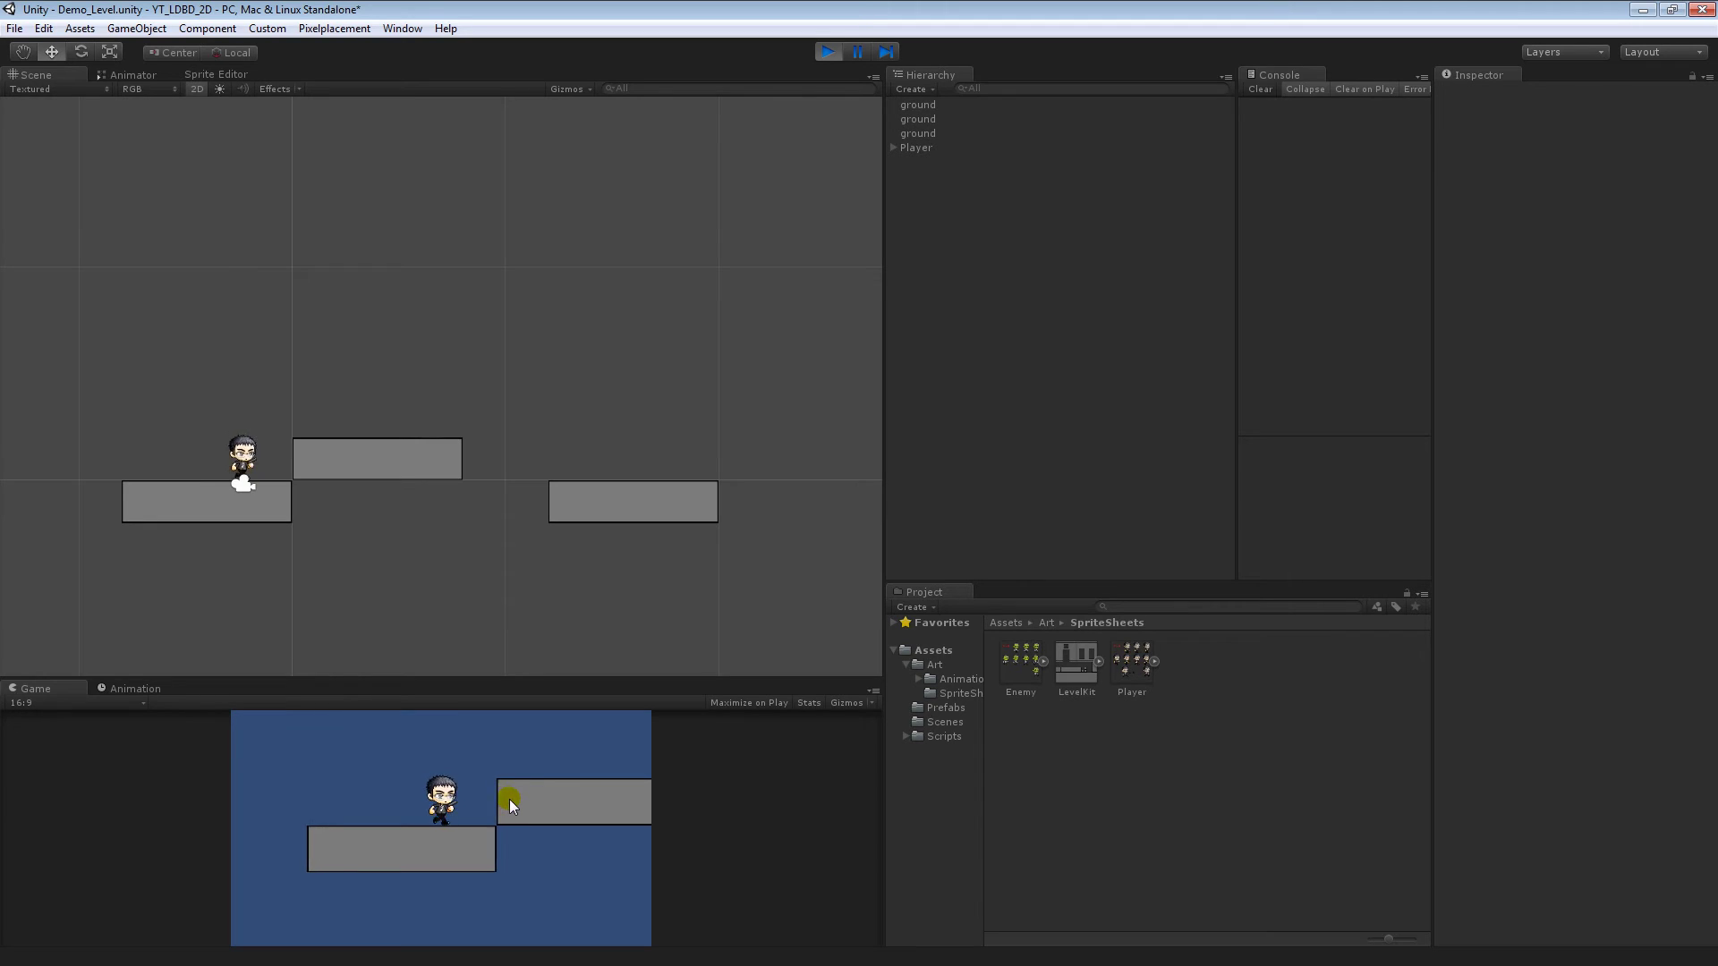
Test jumping the Player between the first ground block and the raised block several times, and stop the play test.
key(Right)
key(space)
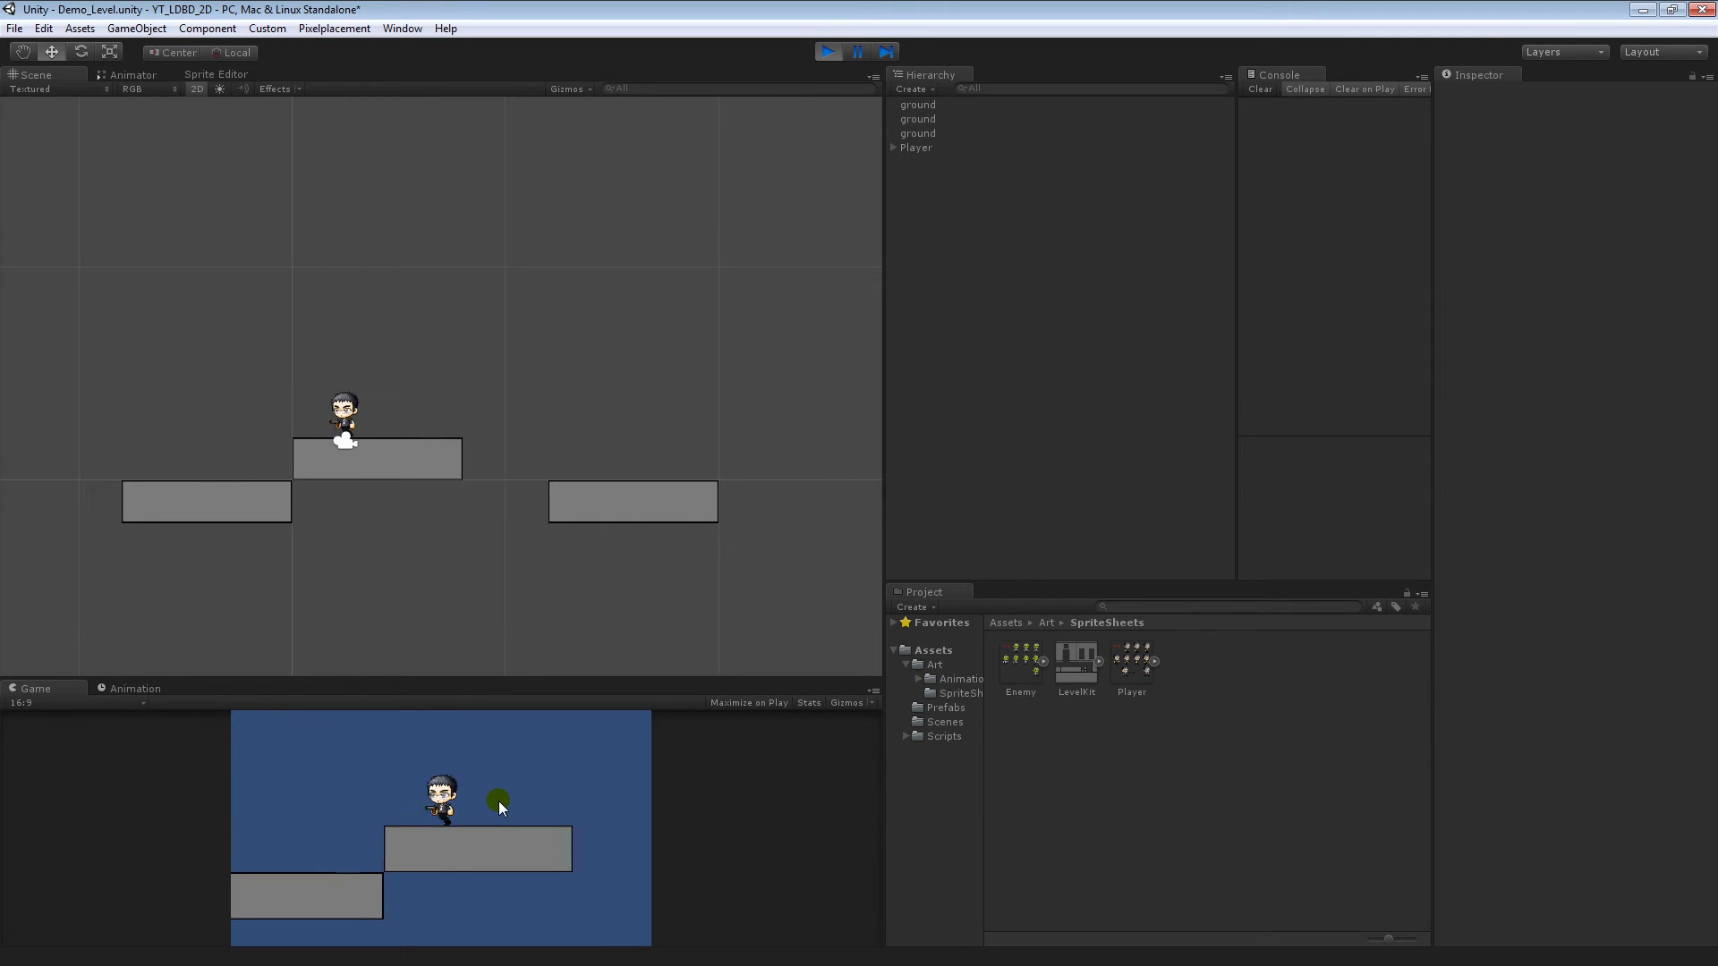
key(Left)
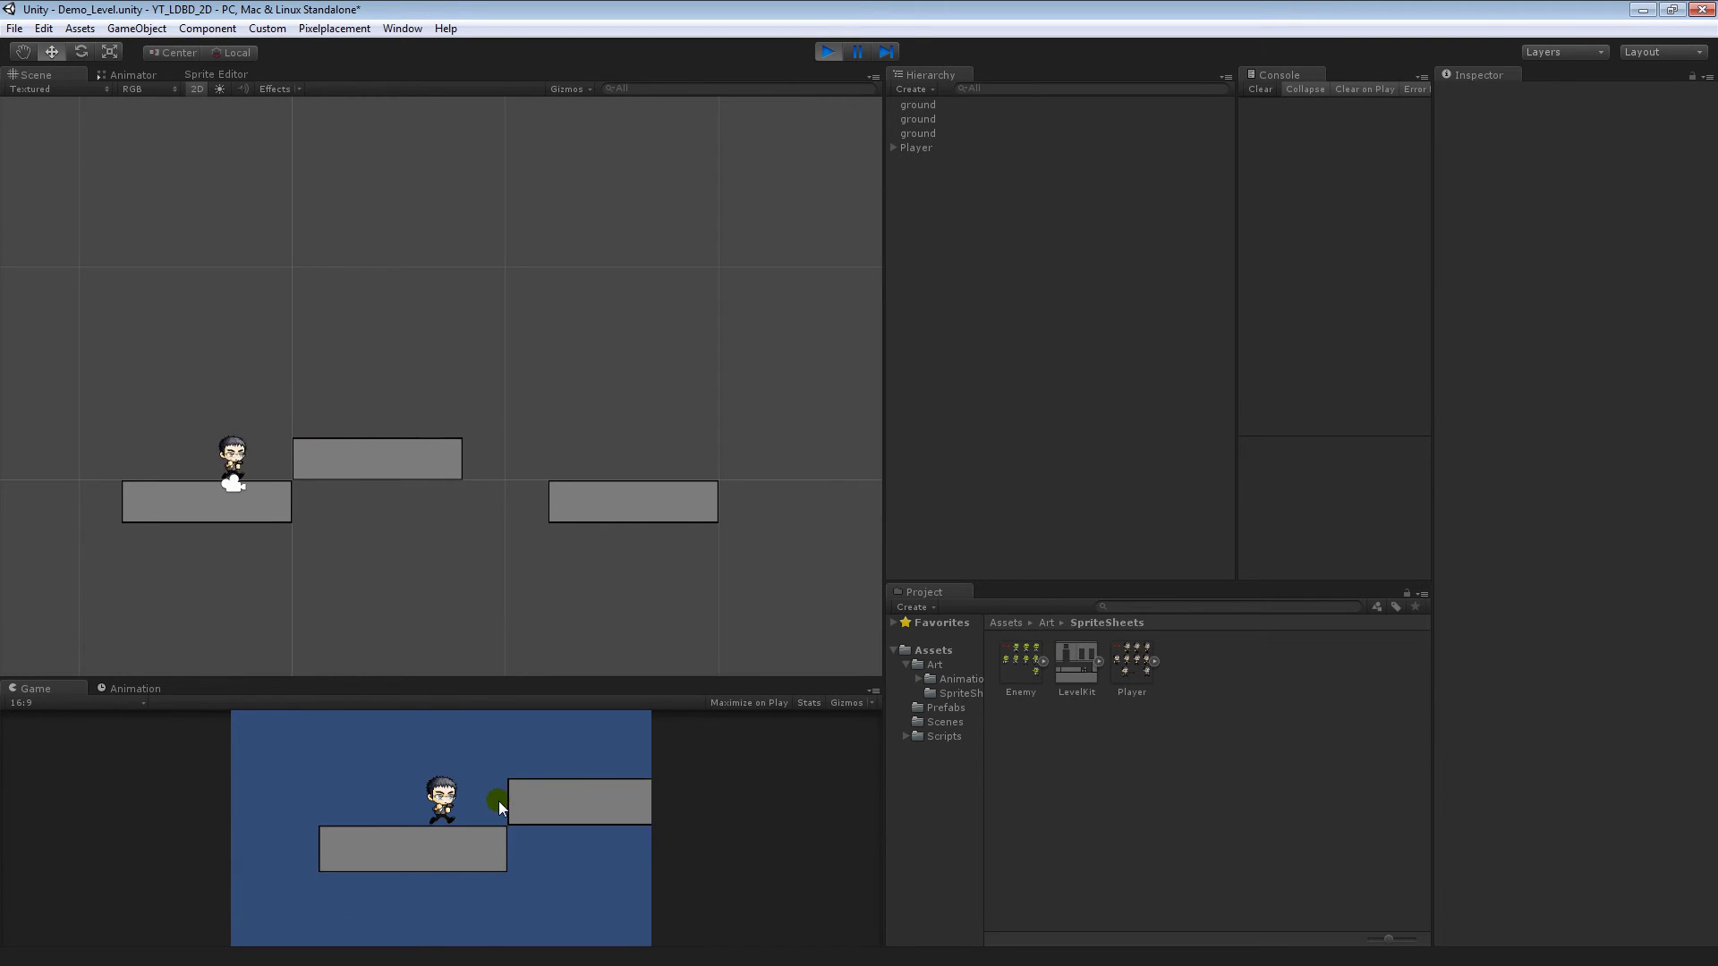
key(Right)
key(space)
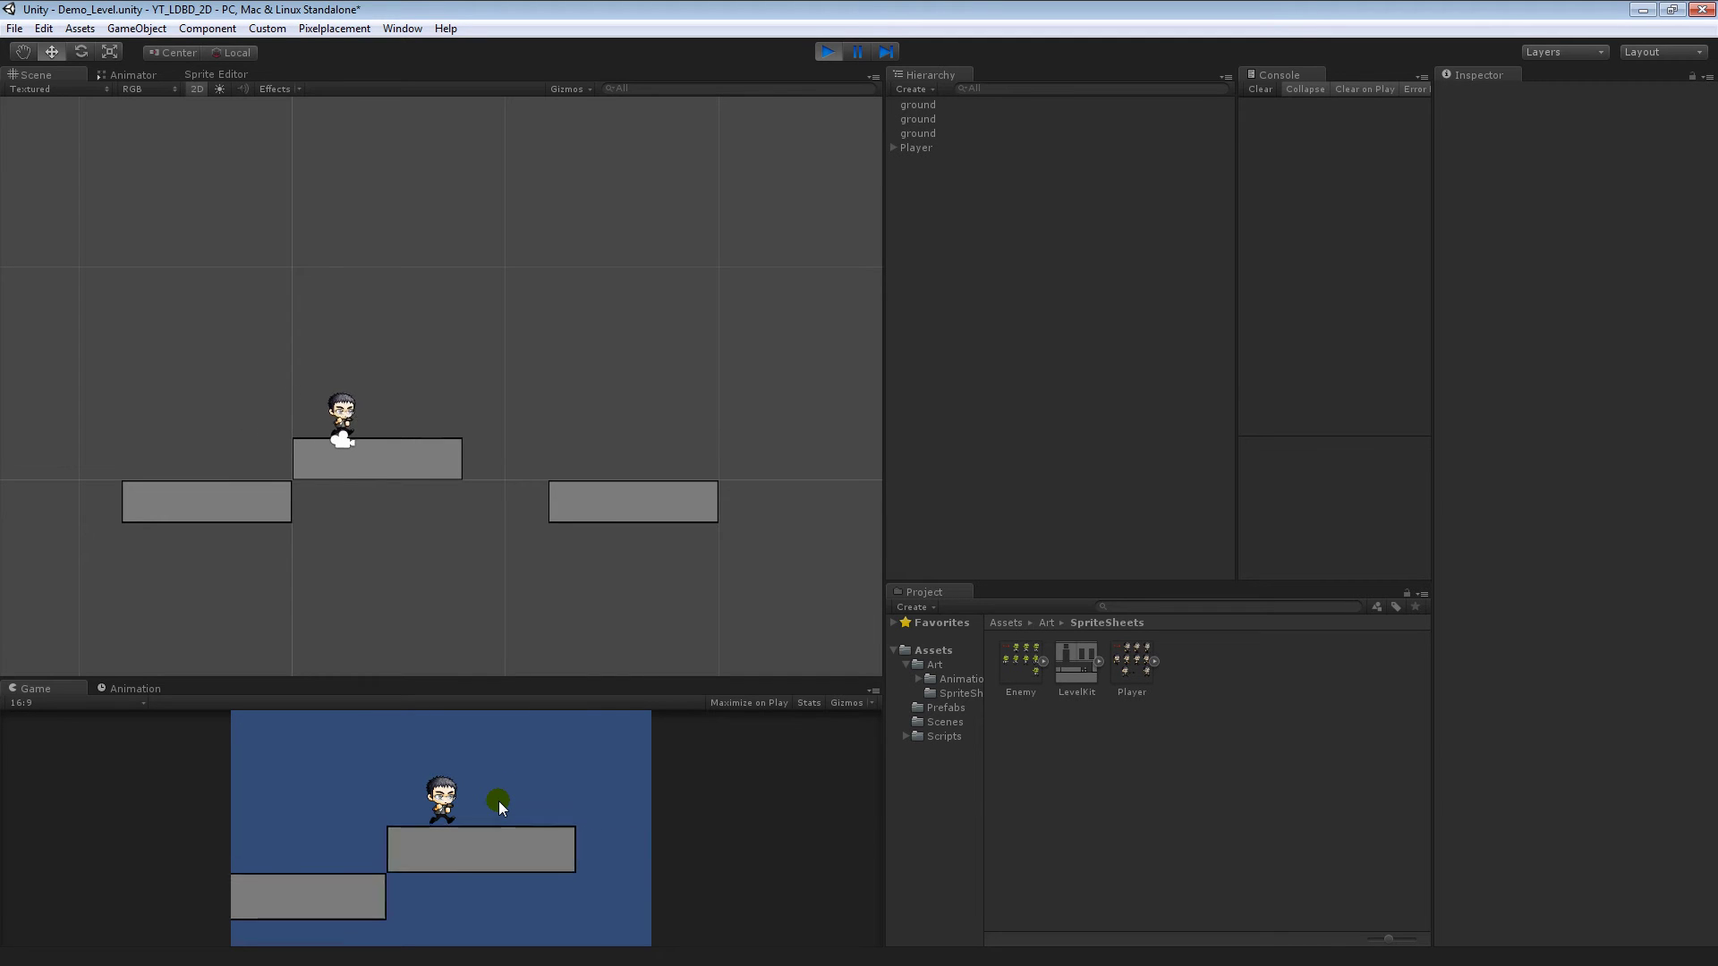
key(Left)
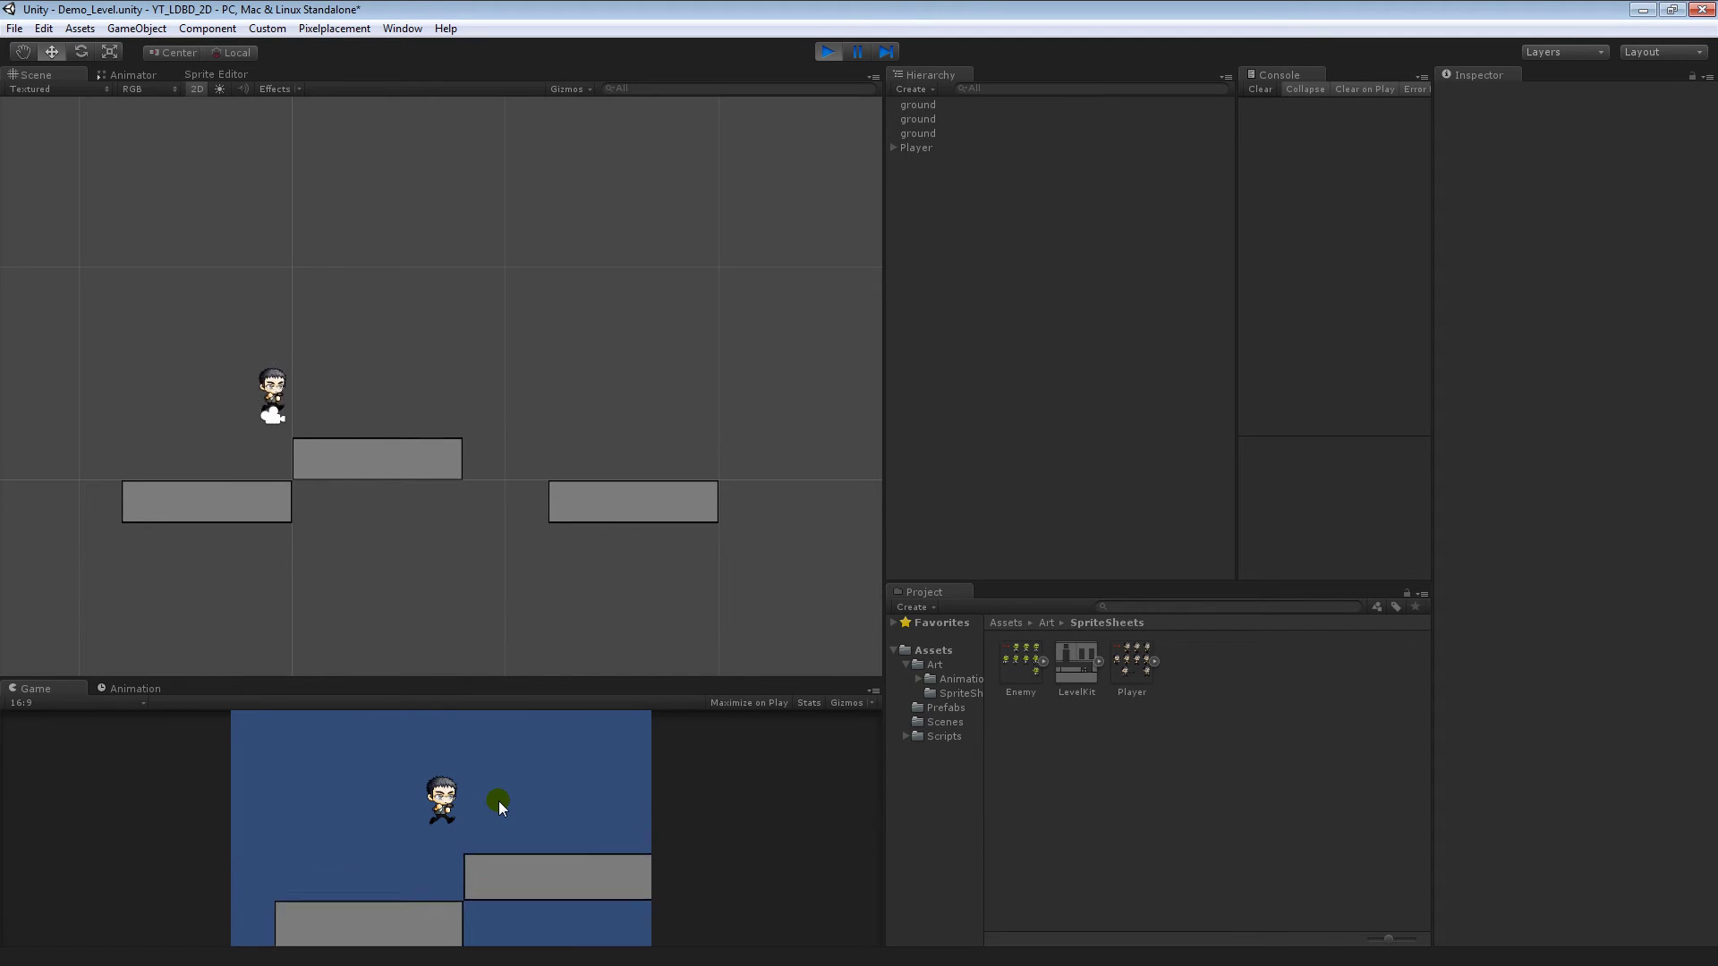
key(Right)
key(space)
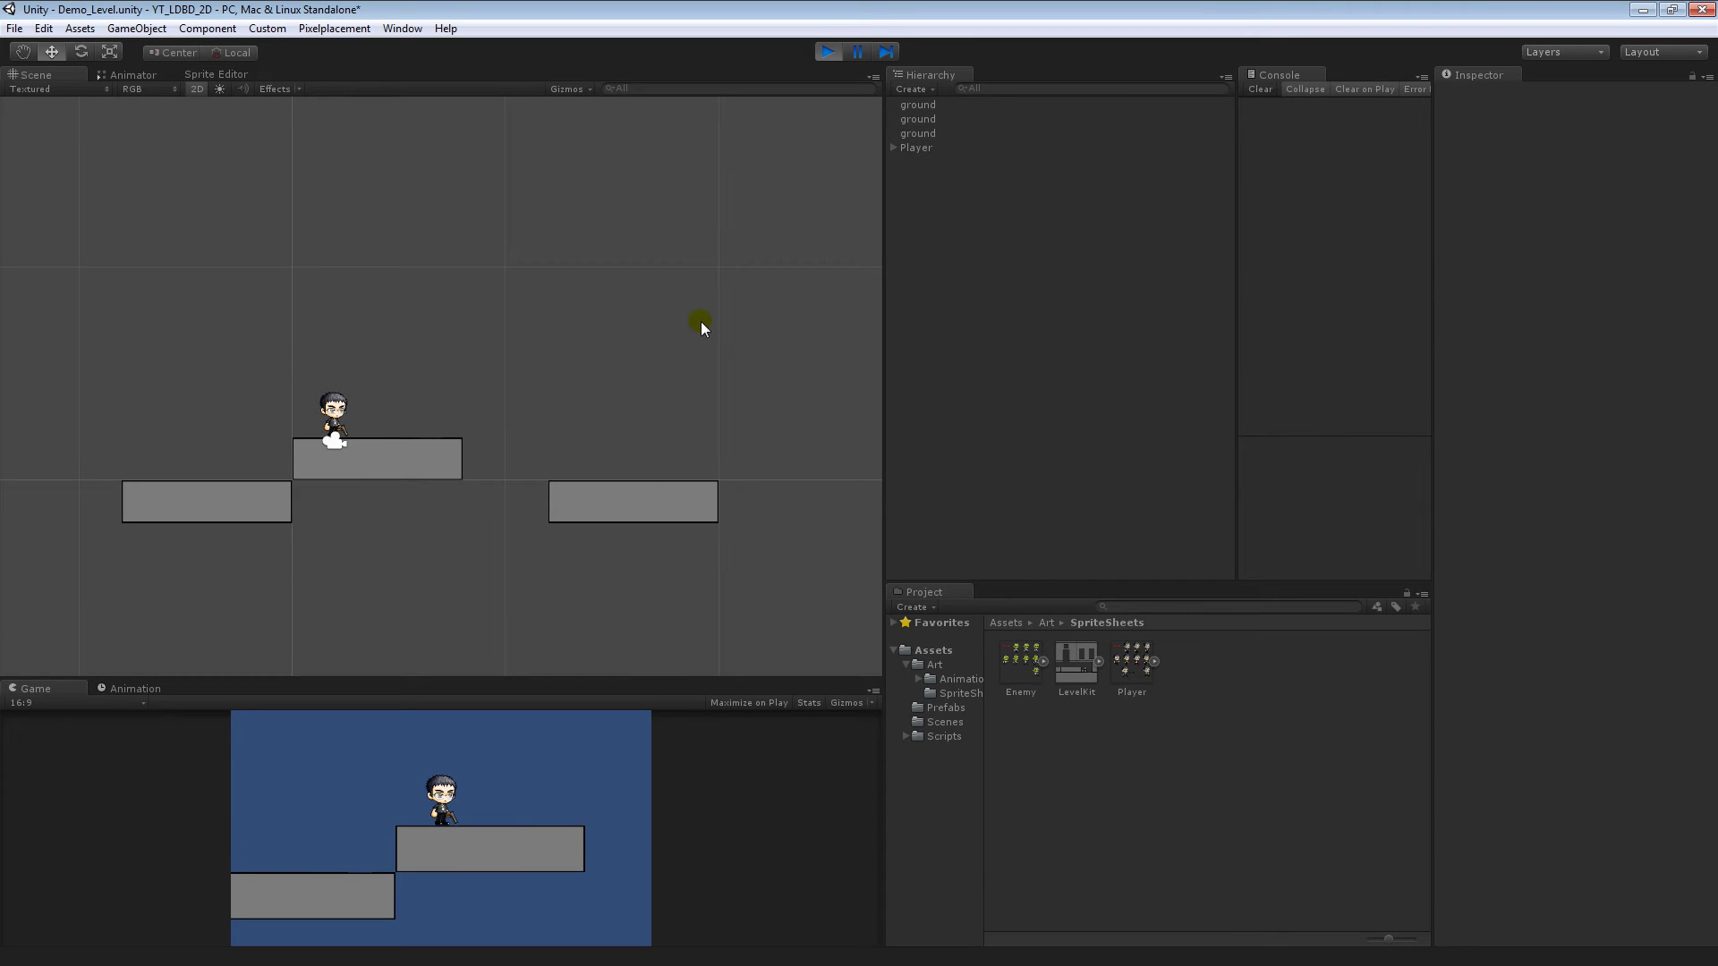
key(space)
click(827, 54)
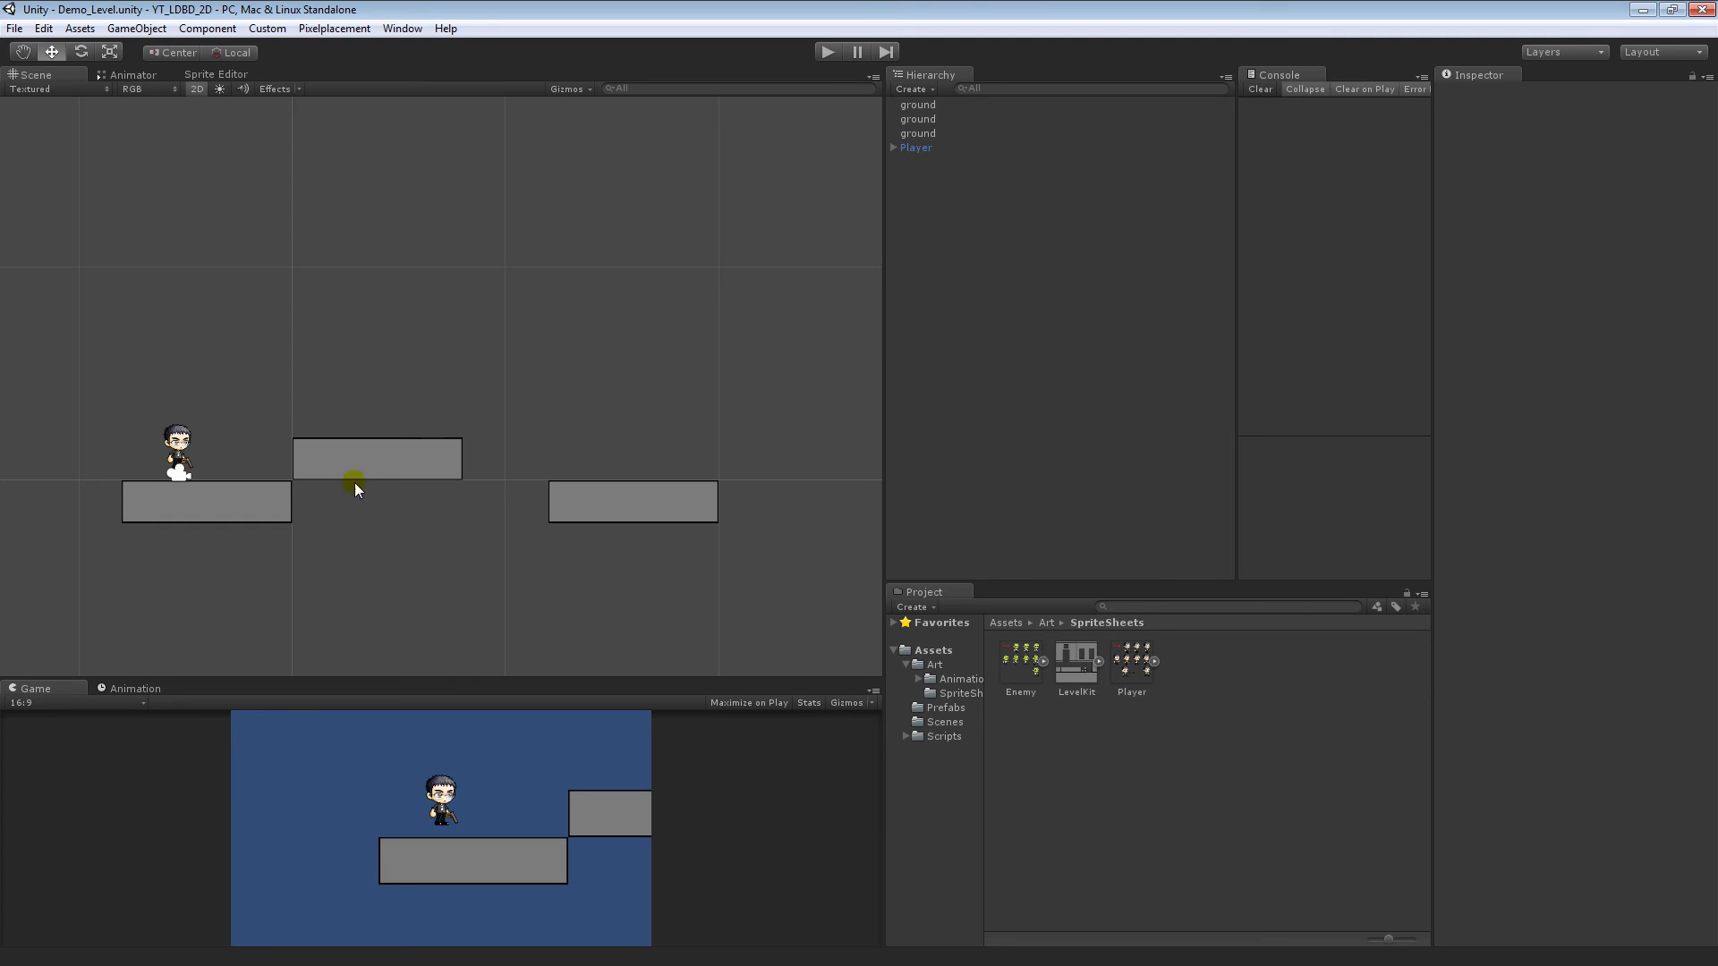
Restart the play test and move the Player over the raised block and across the gap onto the far ground block.
click(376, 457)
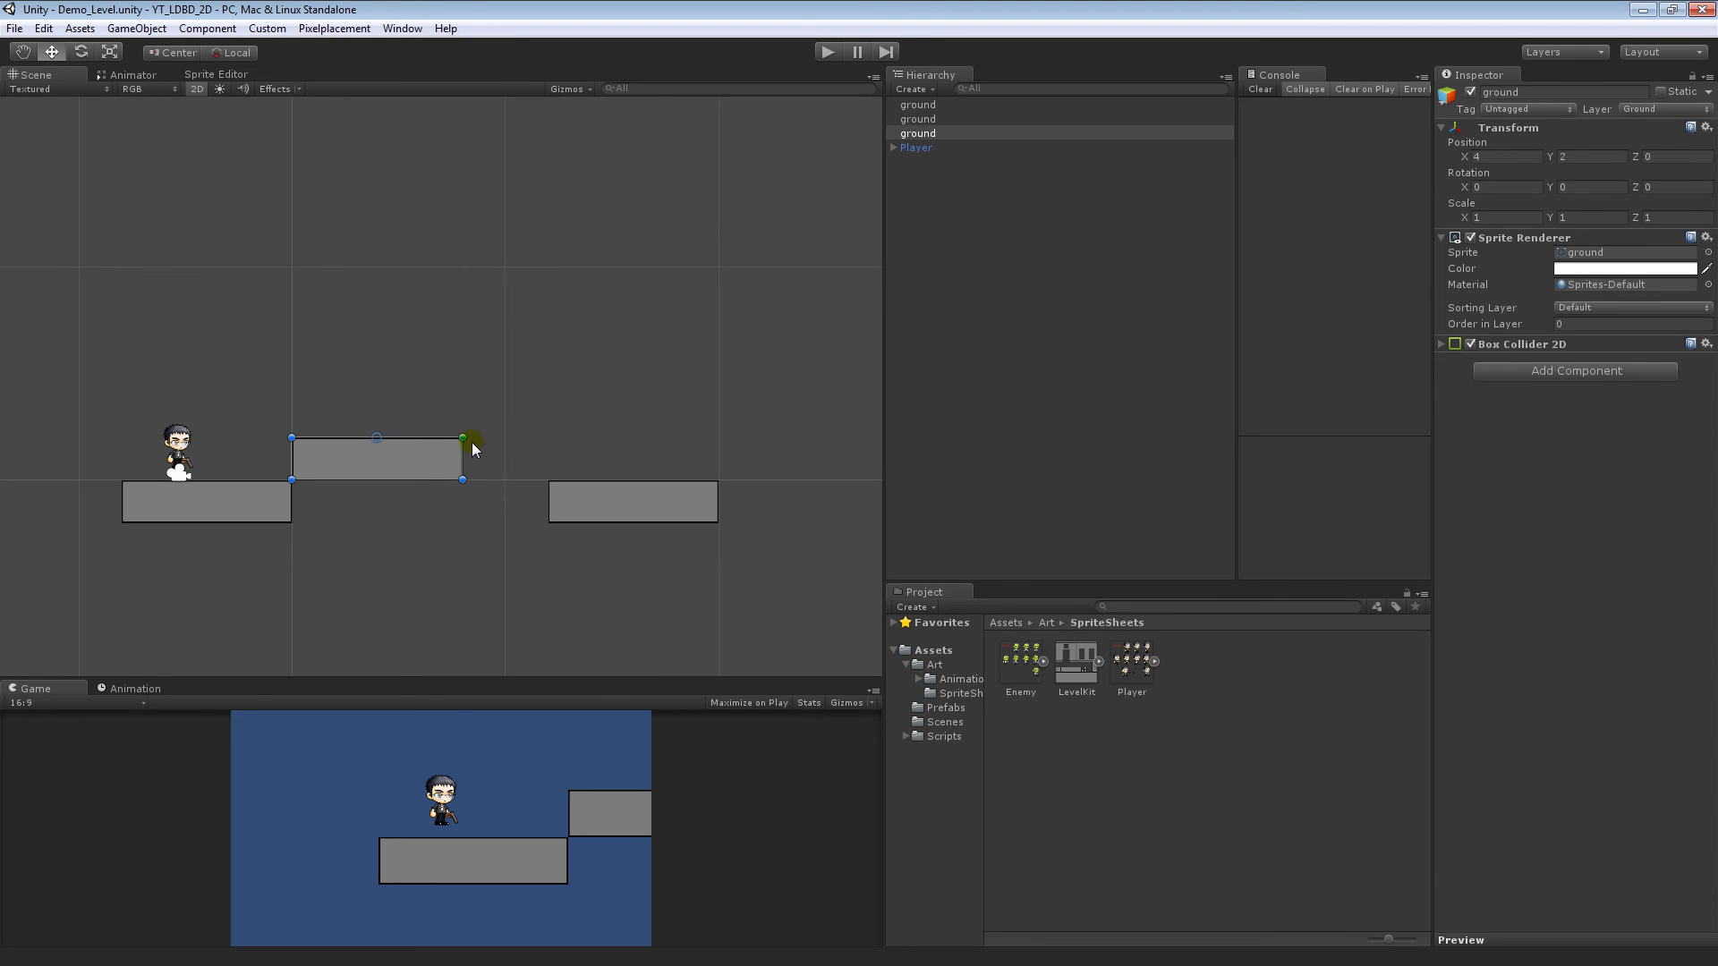
click(582, 315)
click(828, 52)
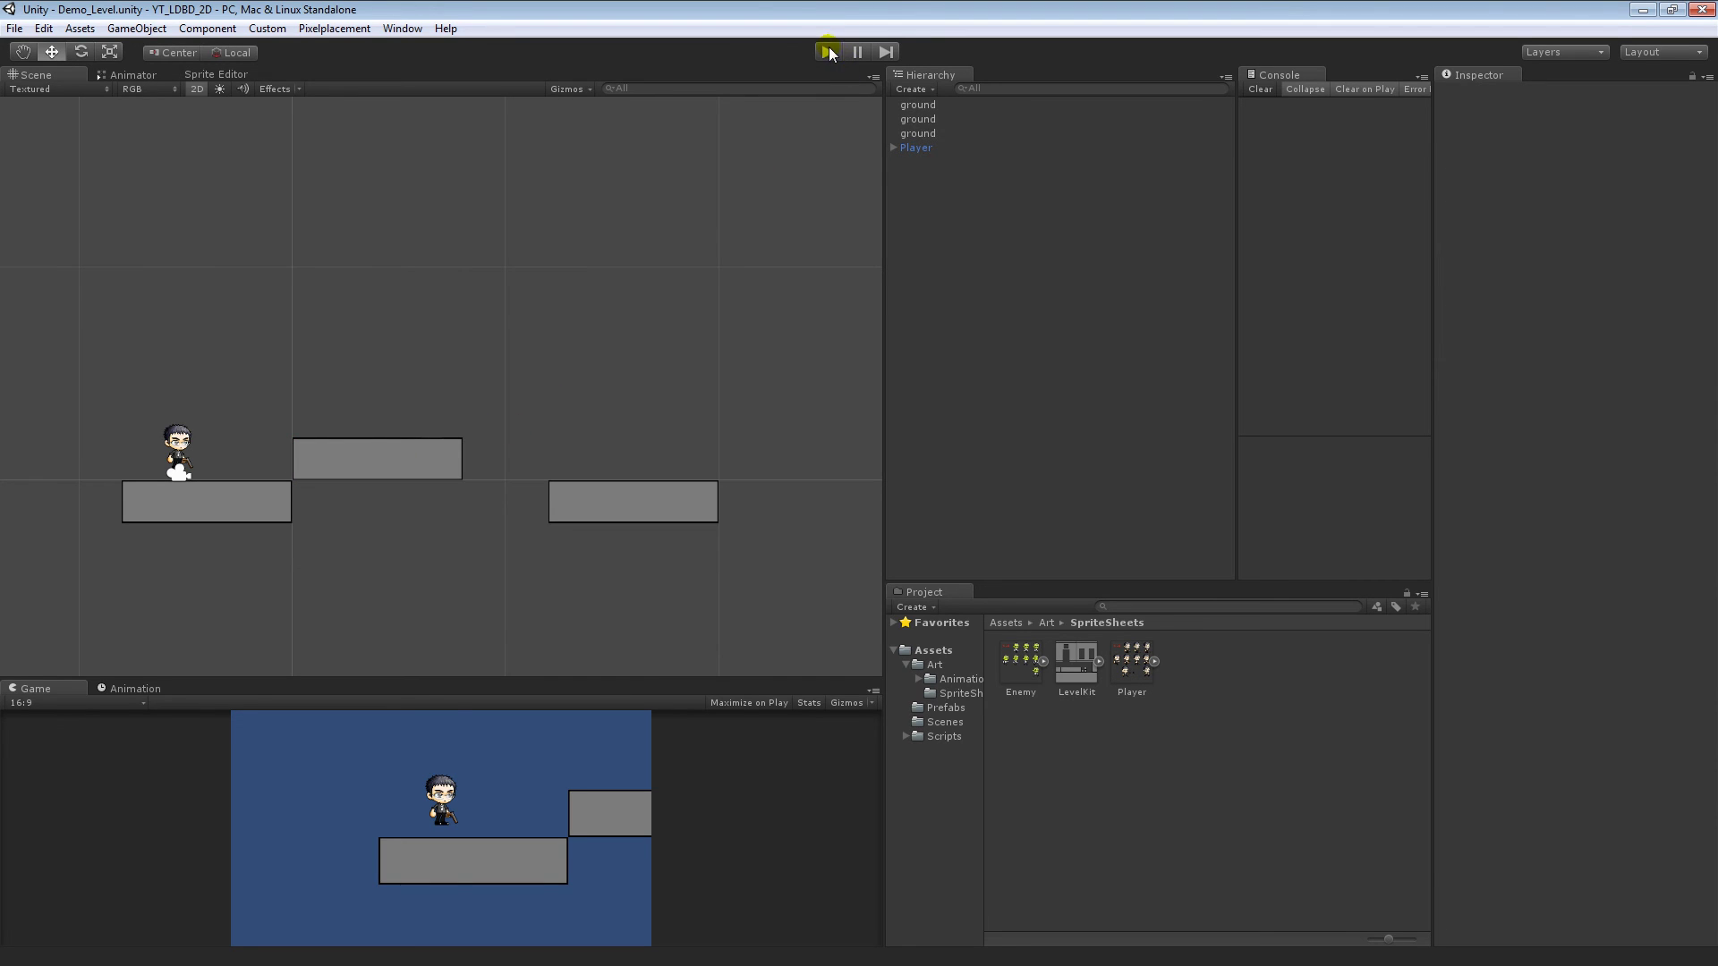
key(Right)
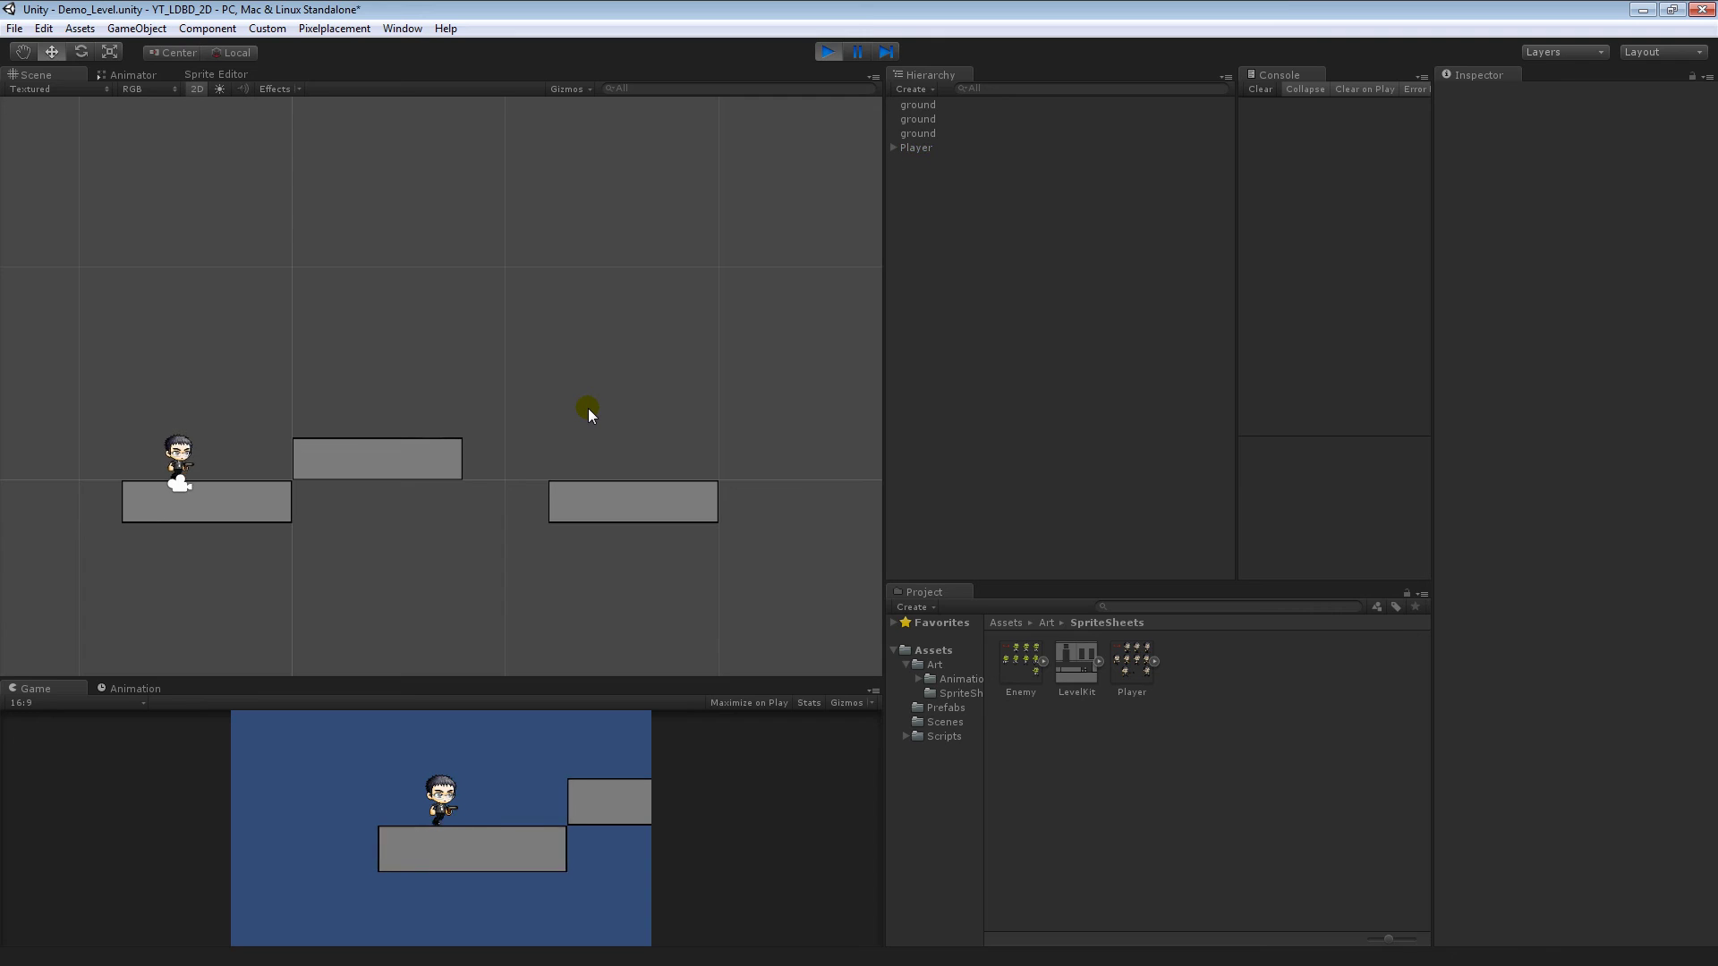
key(space)
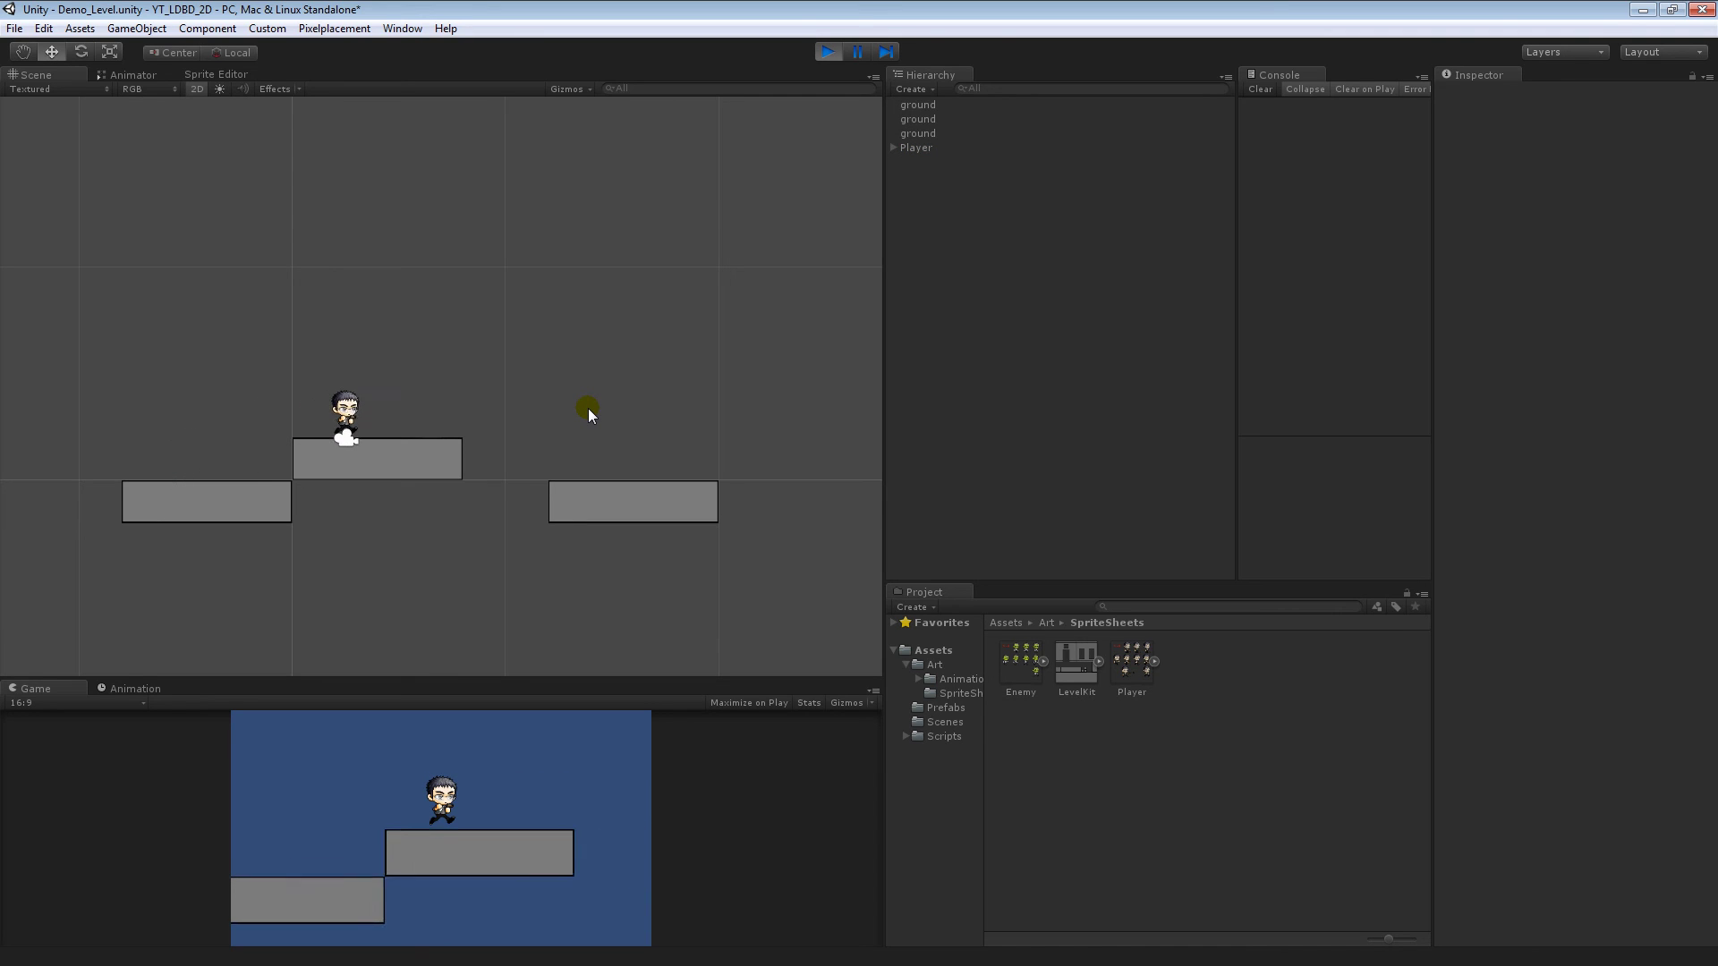
click(505, 873)
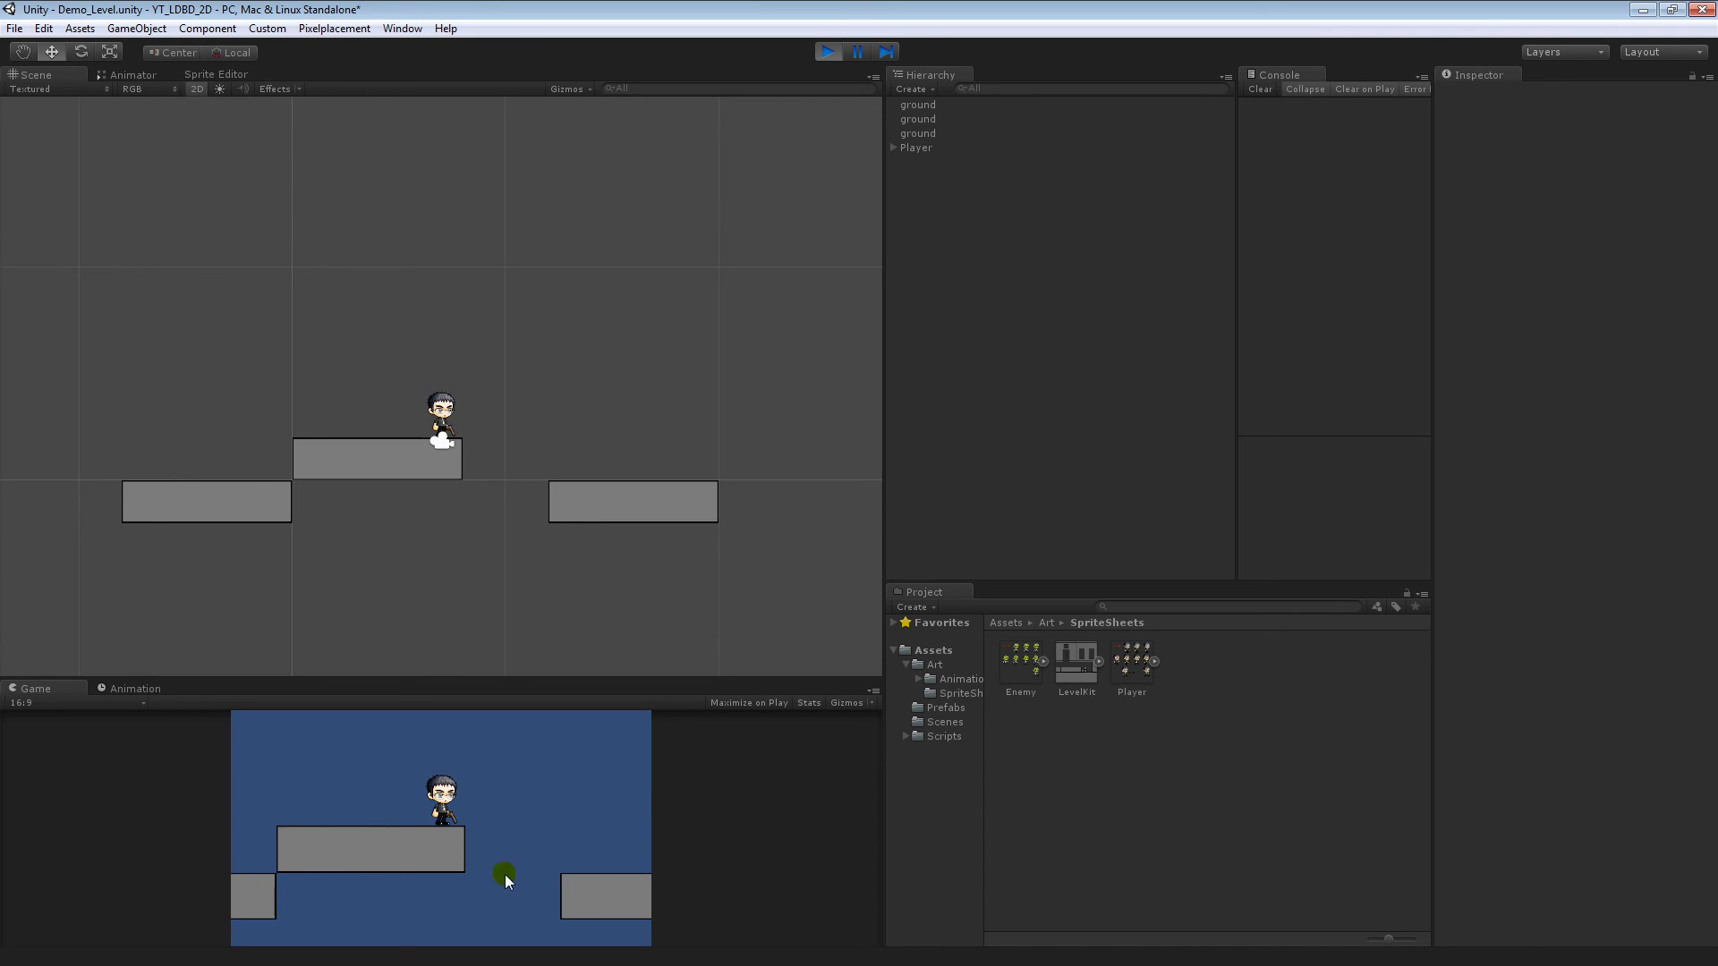
key(Right)
key(space)
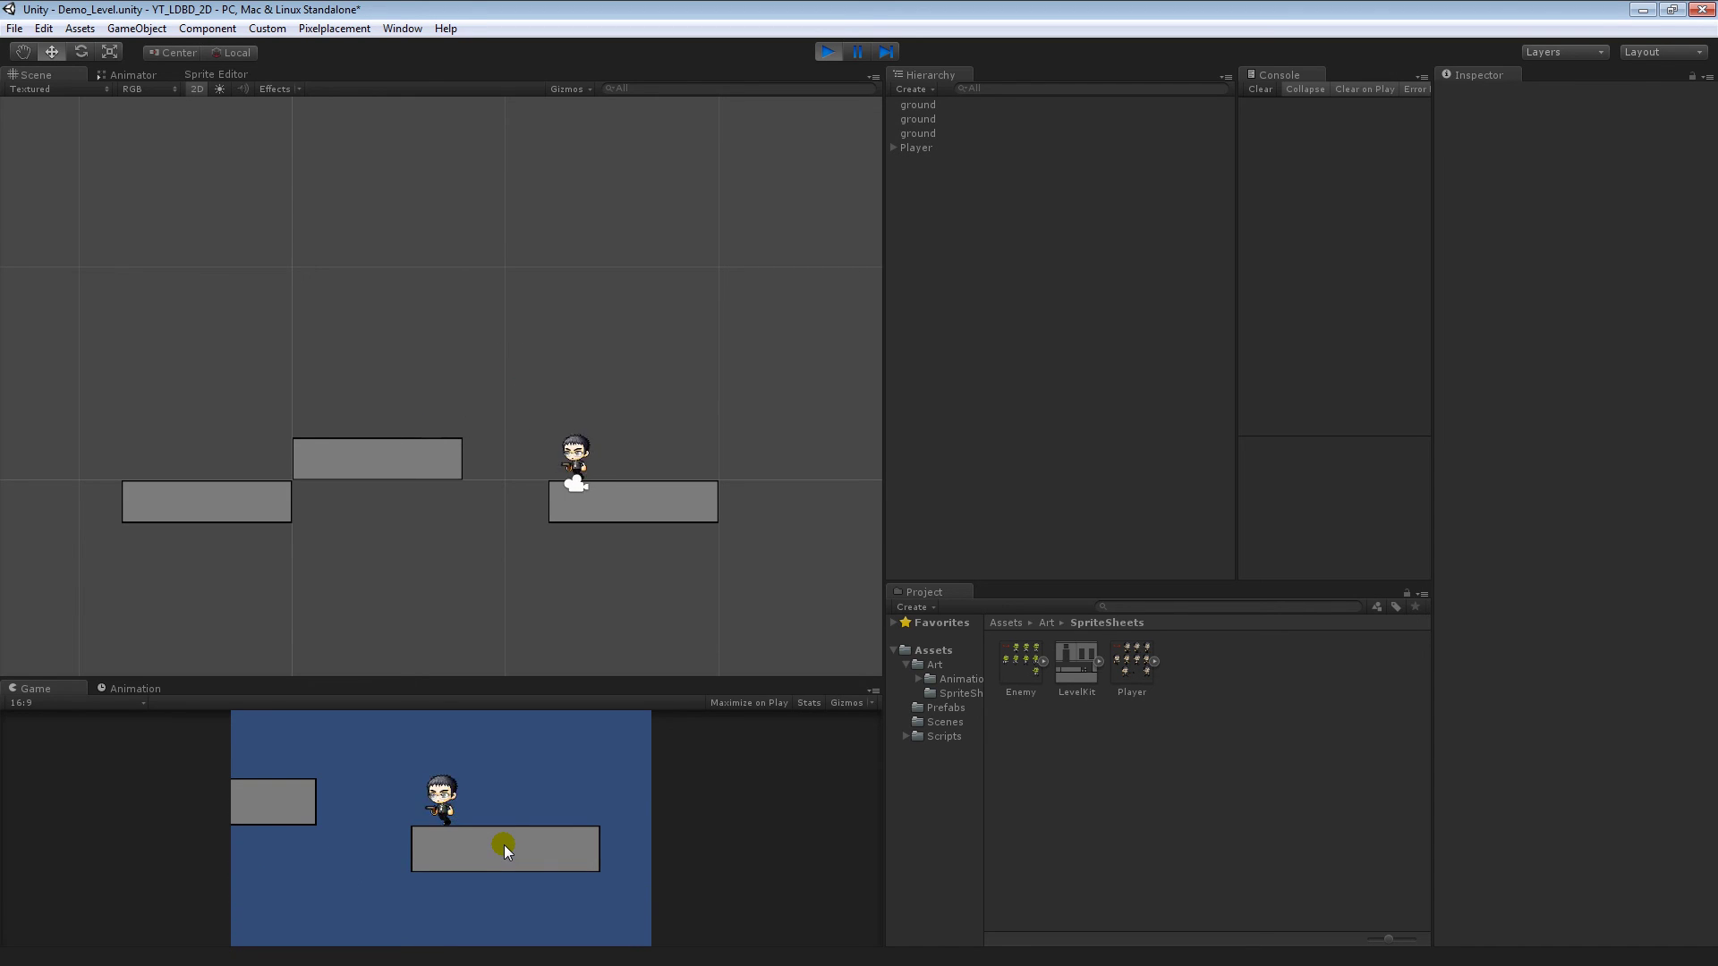
key(Right)
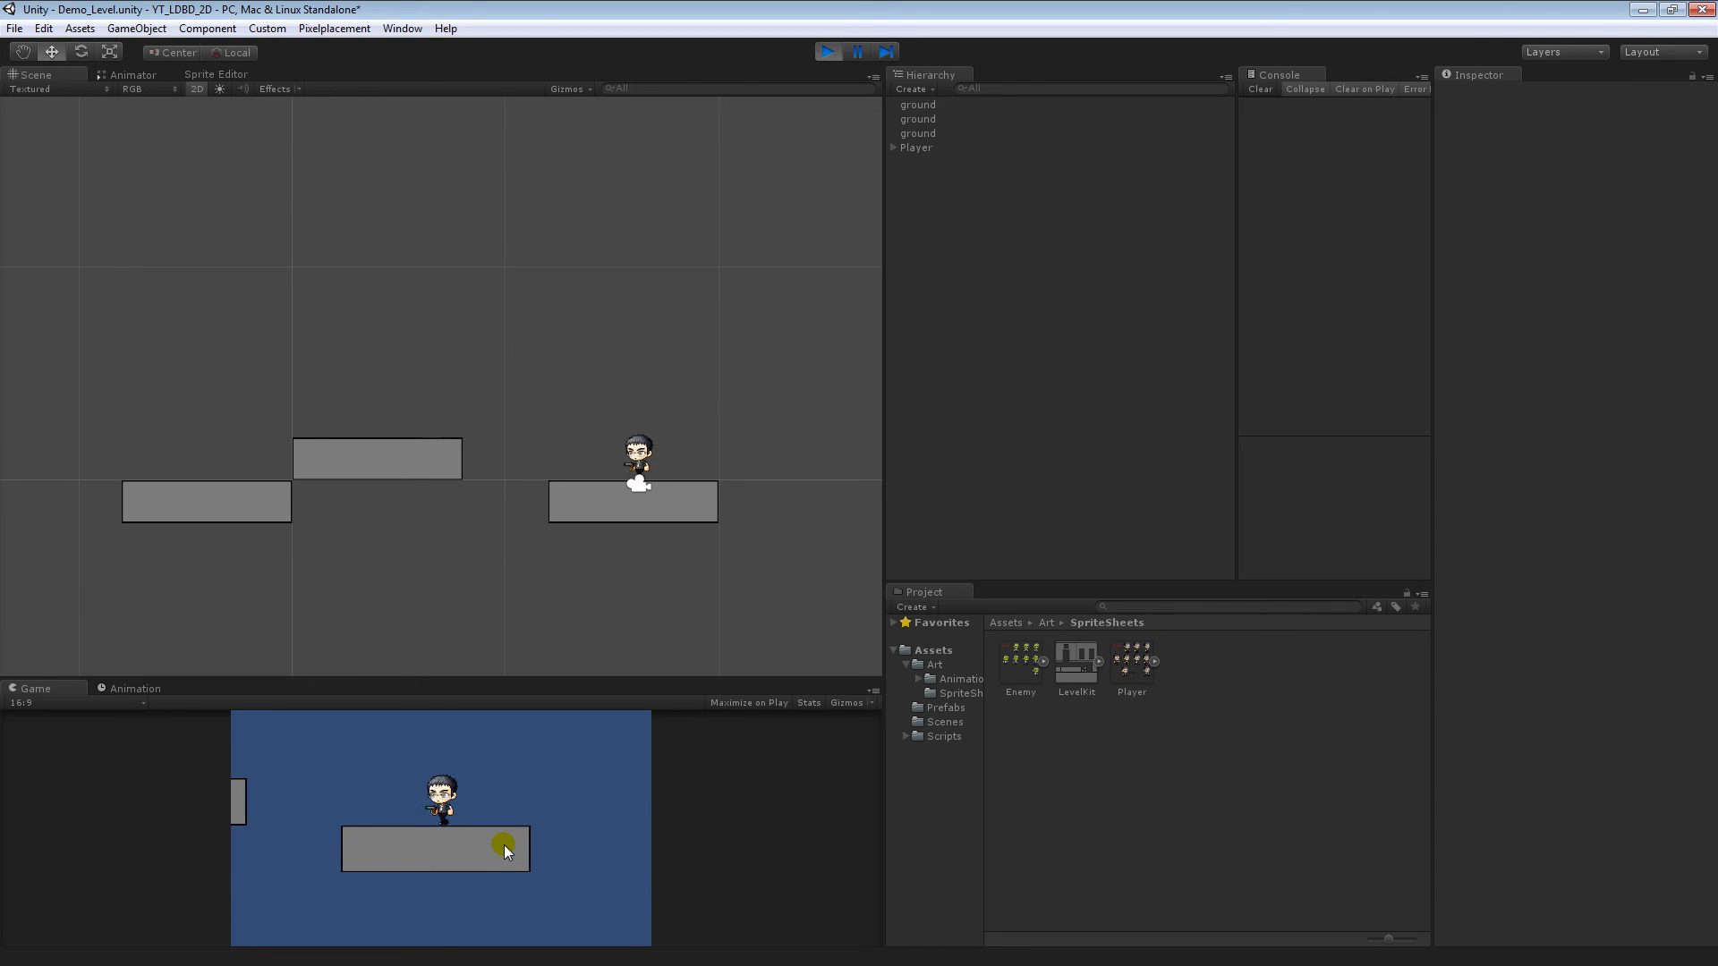
Jump the Player from the far ground block back to the raised block, and return over the gap to the far block.
key(Left)
key(space)
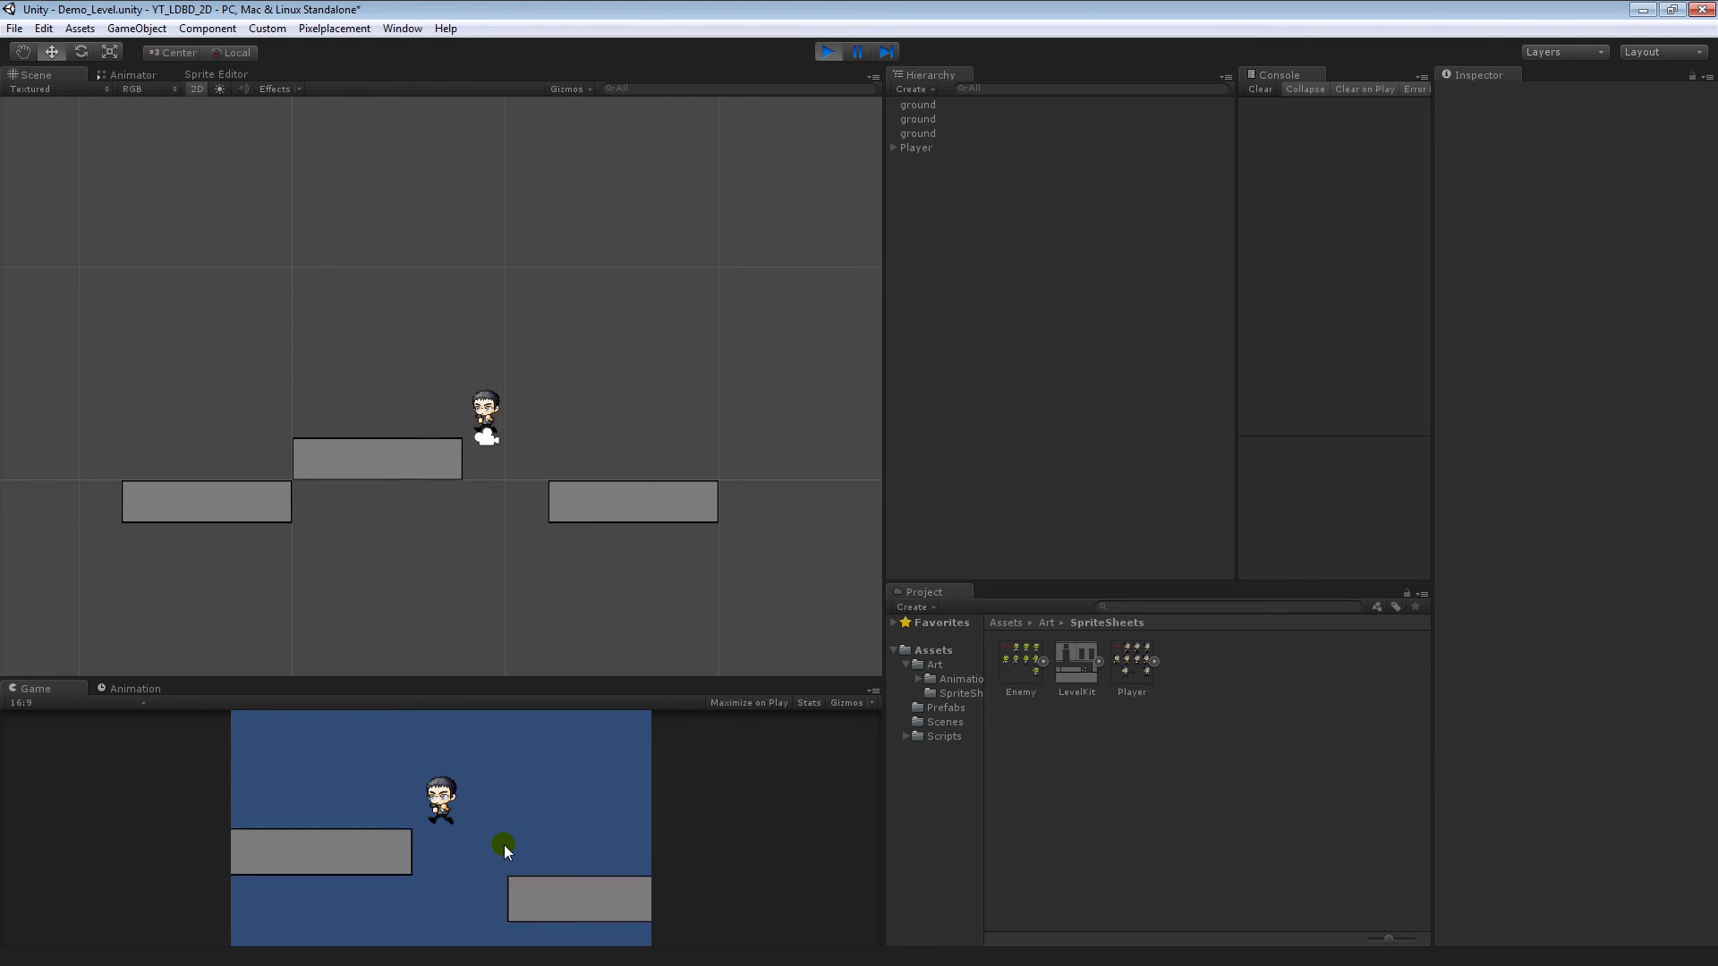
key(Right)
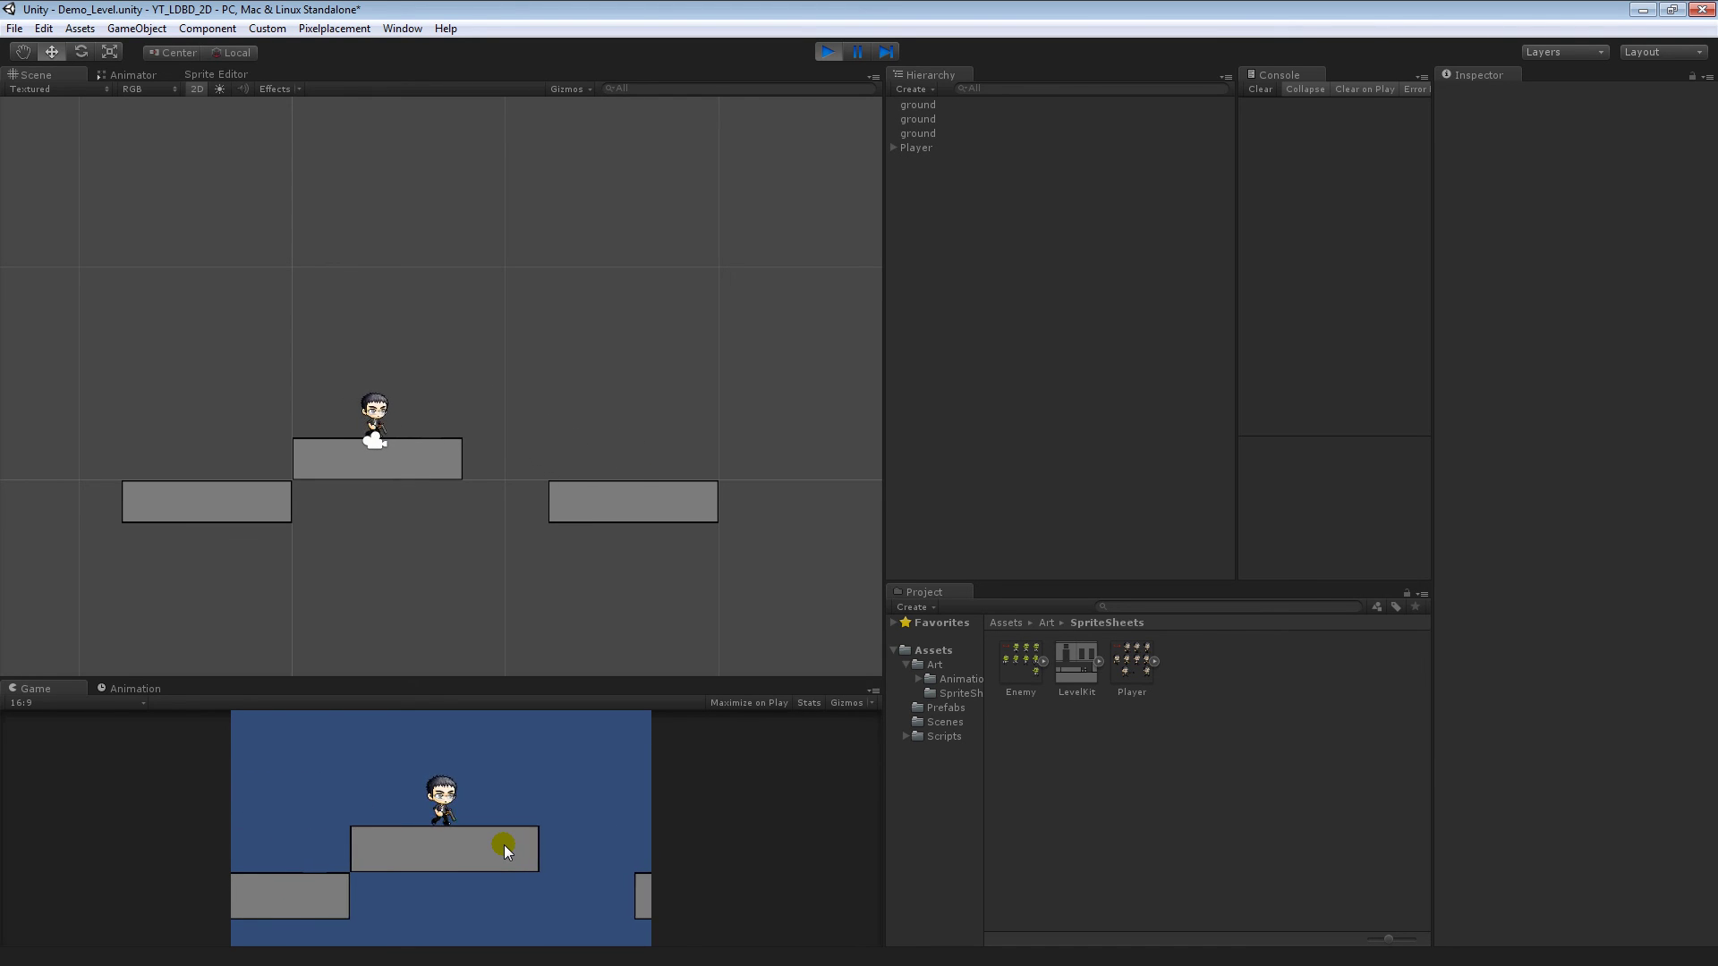
key(space)
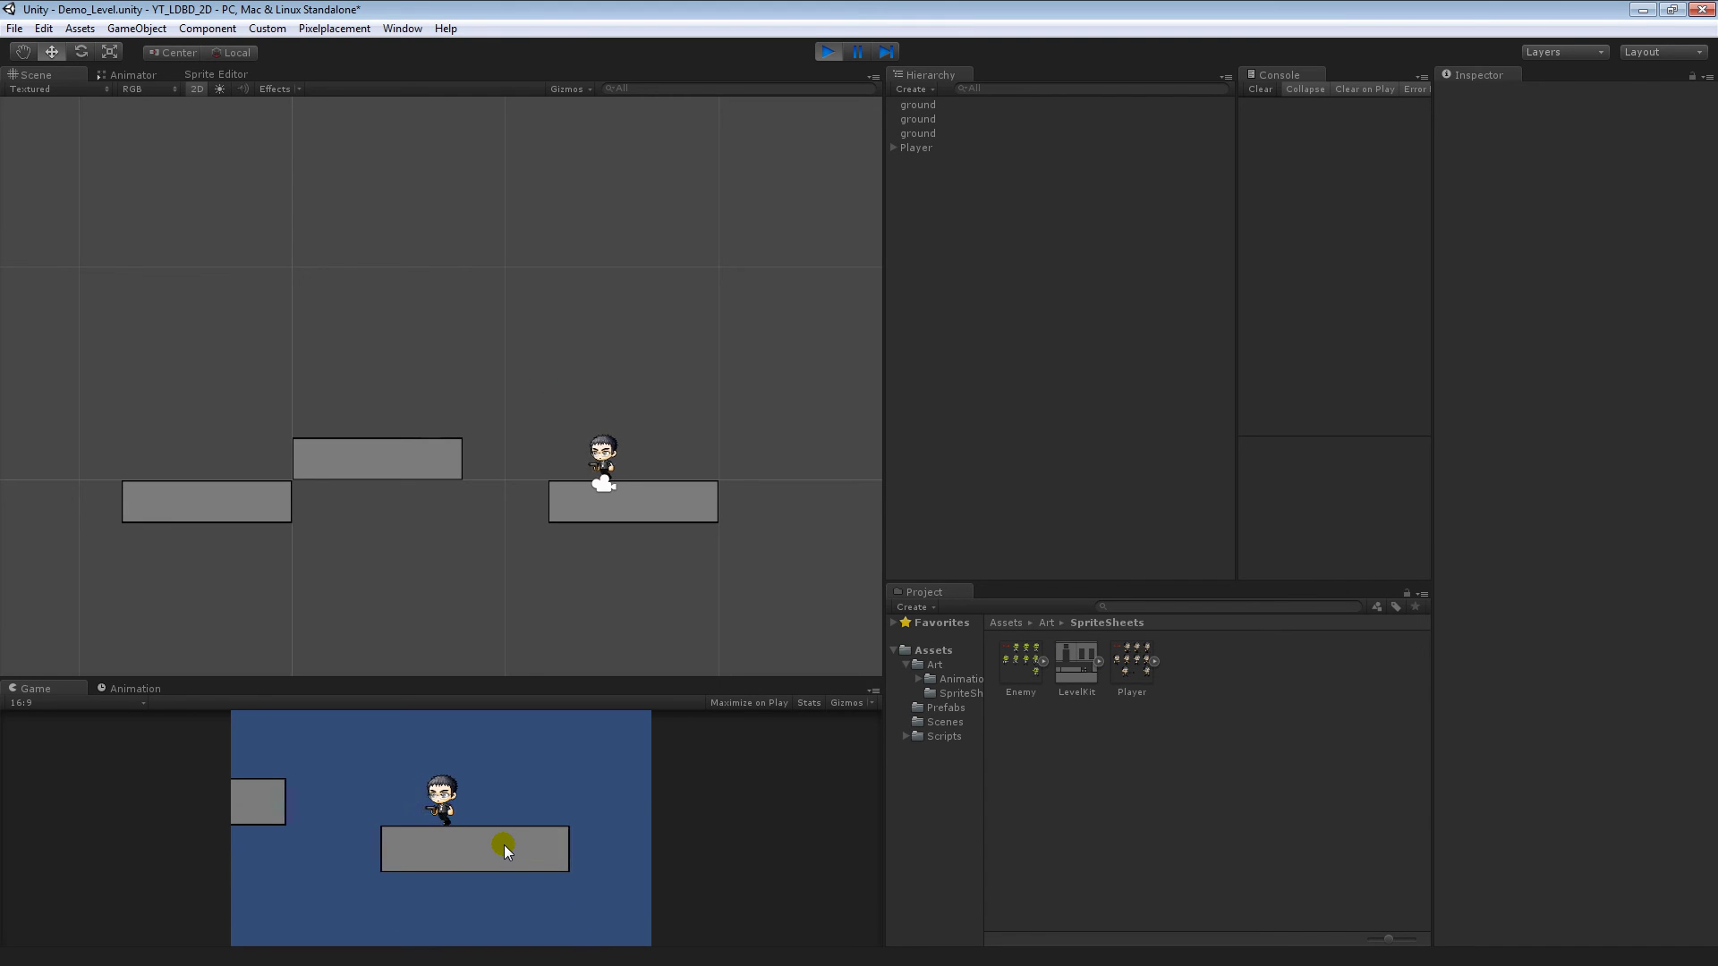
key(Left)
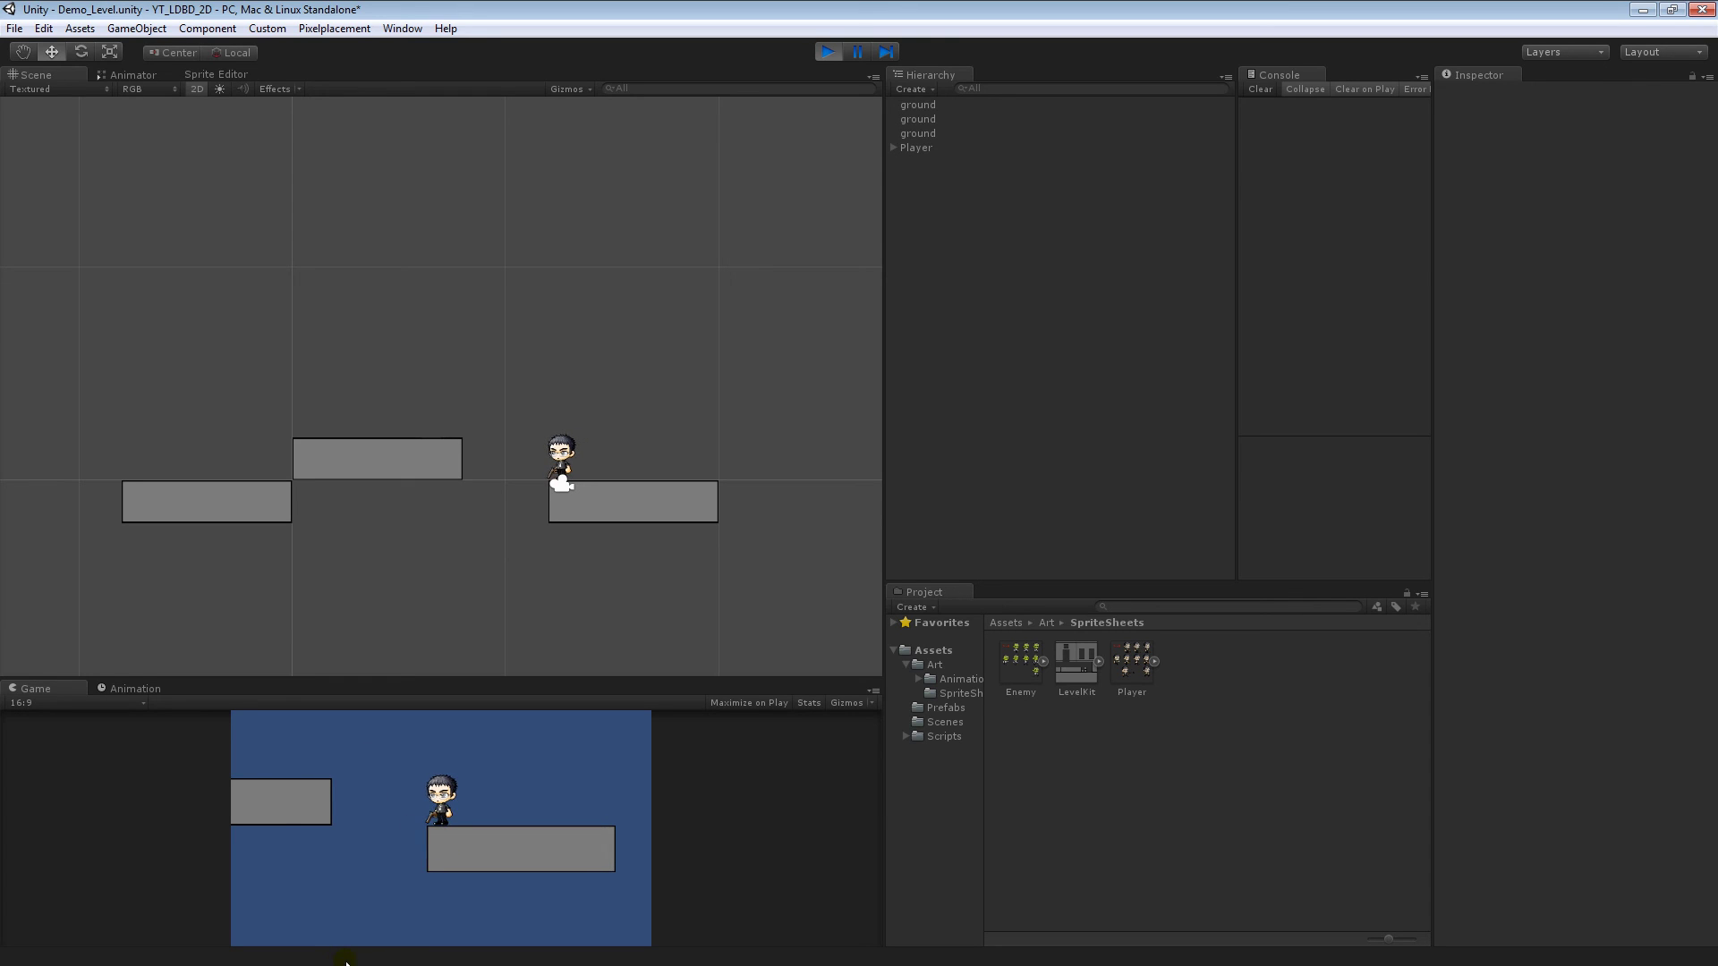
From the starting position, test short jumps of the Player around the raised block's near edge and onto its surface.
click(419, 839)
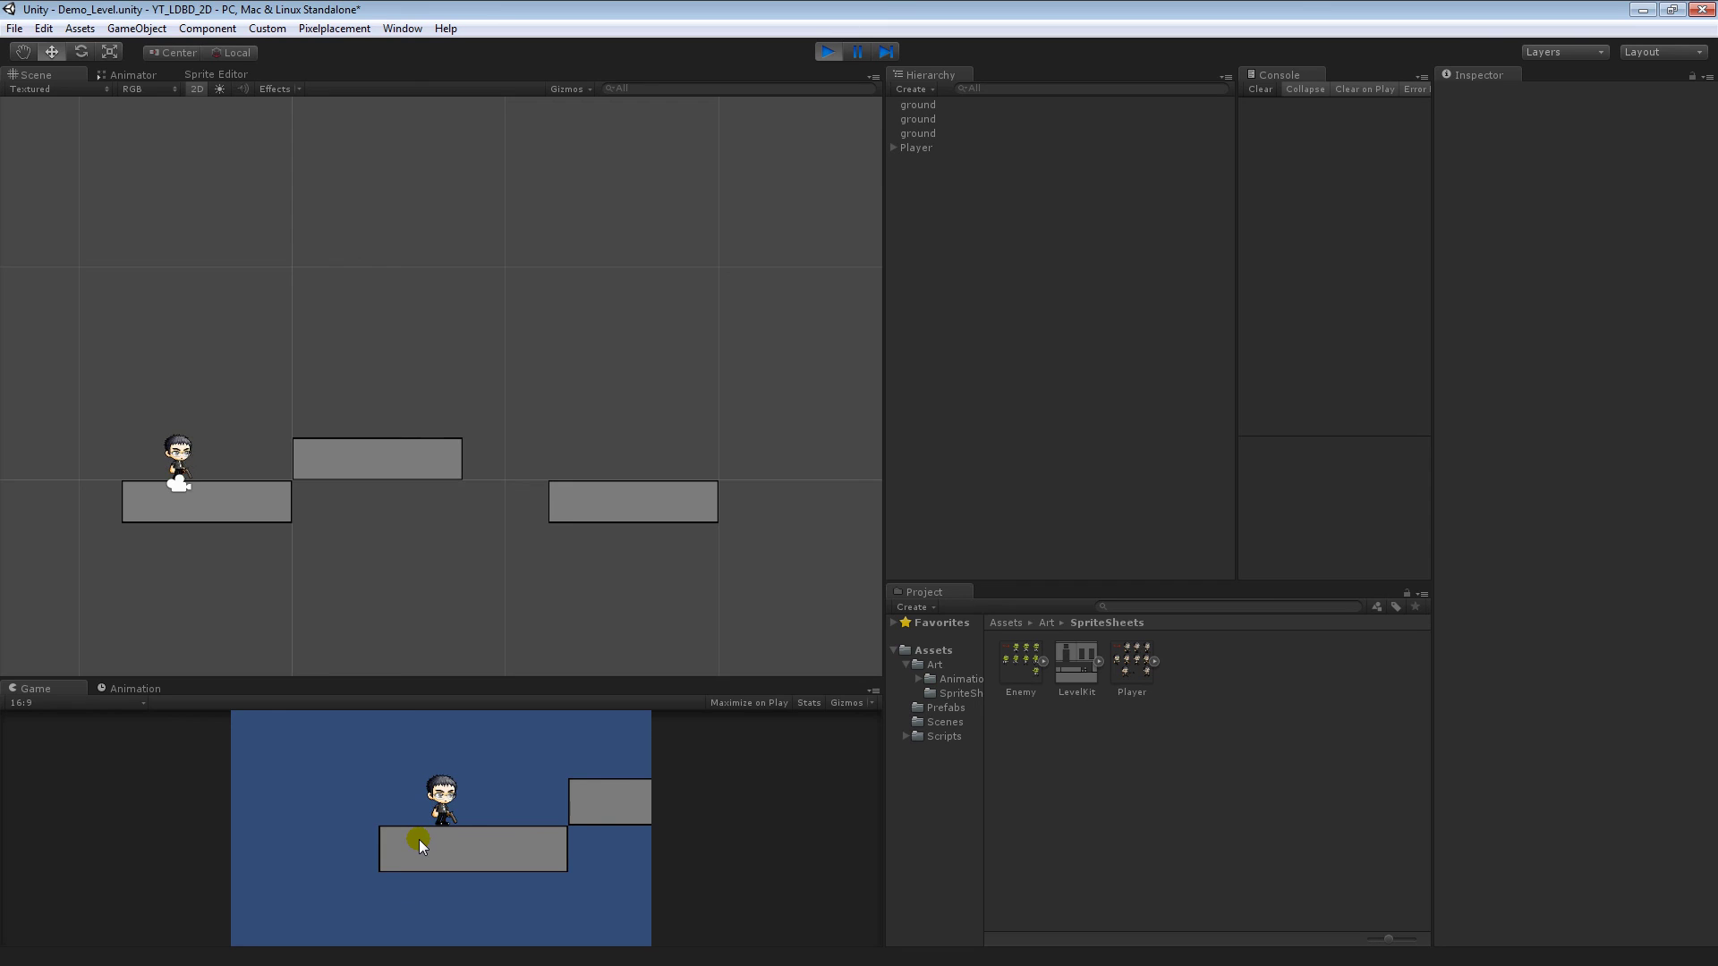
key(Right)
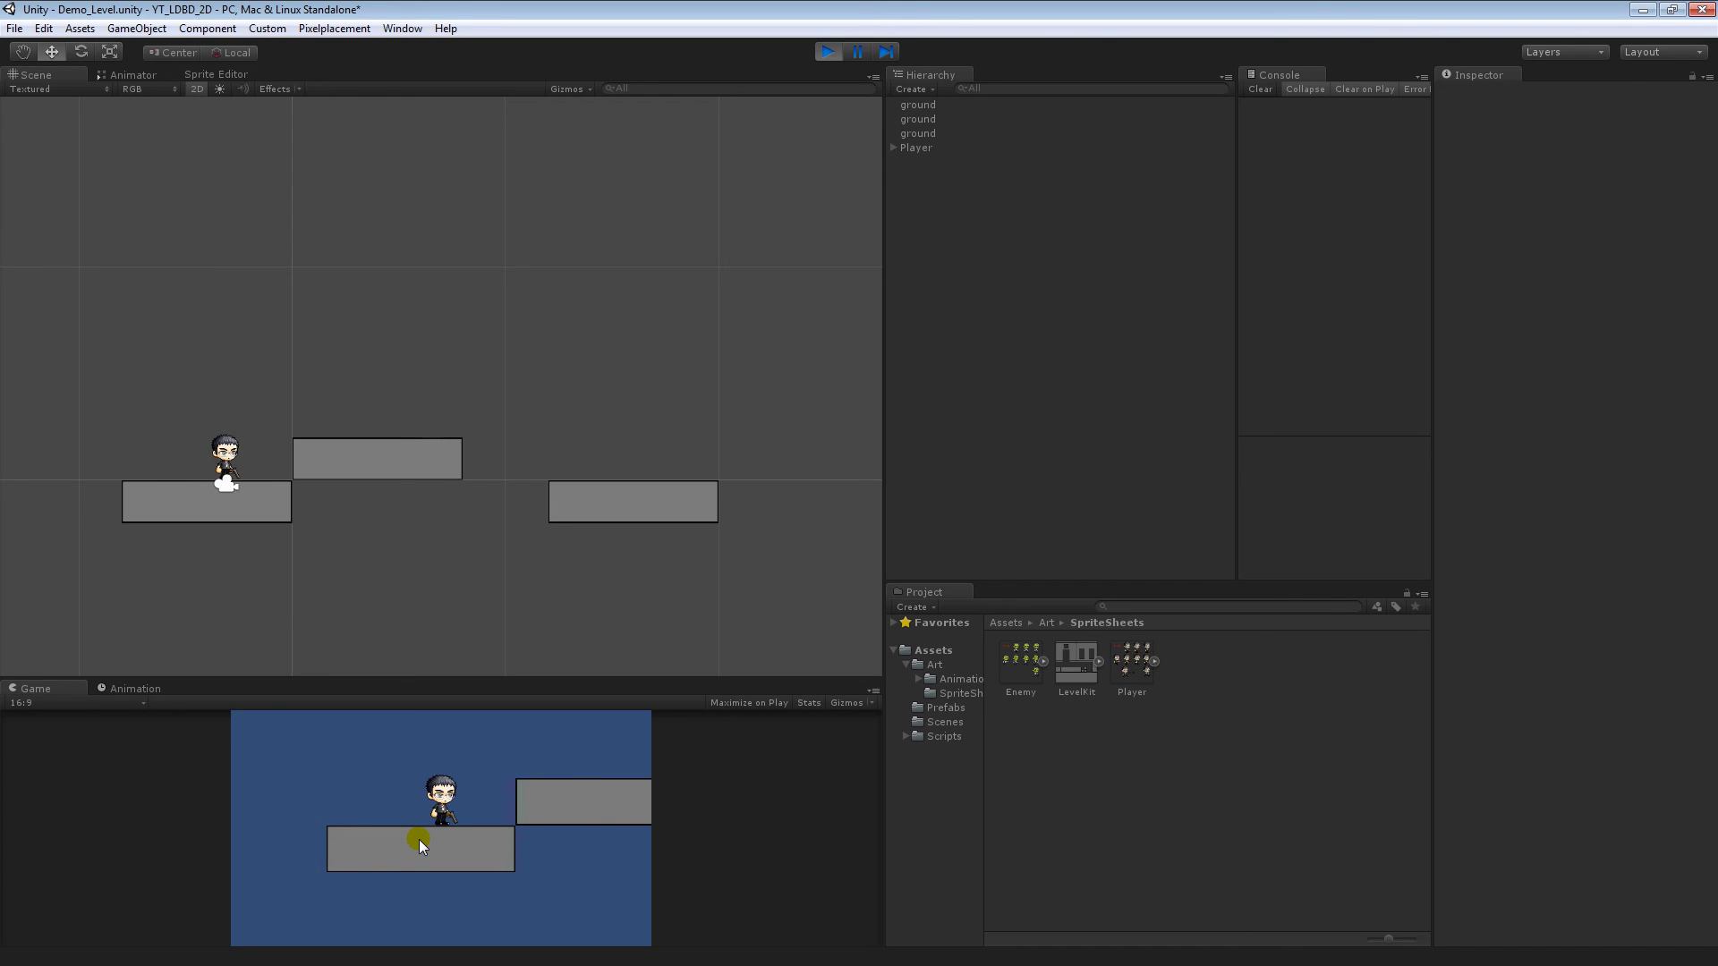
key(Right)
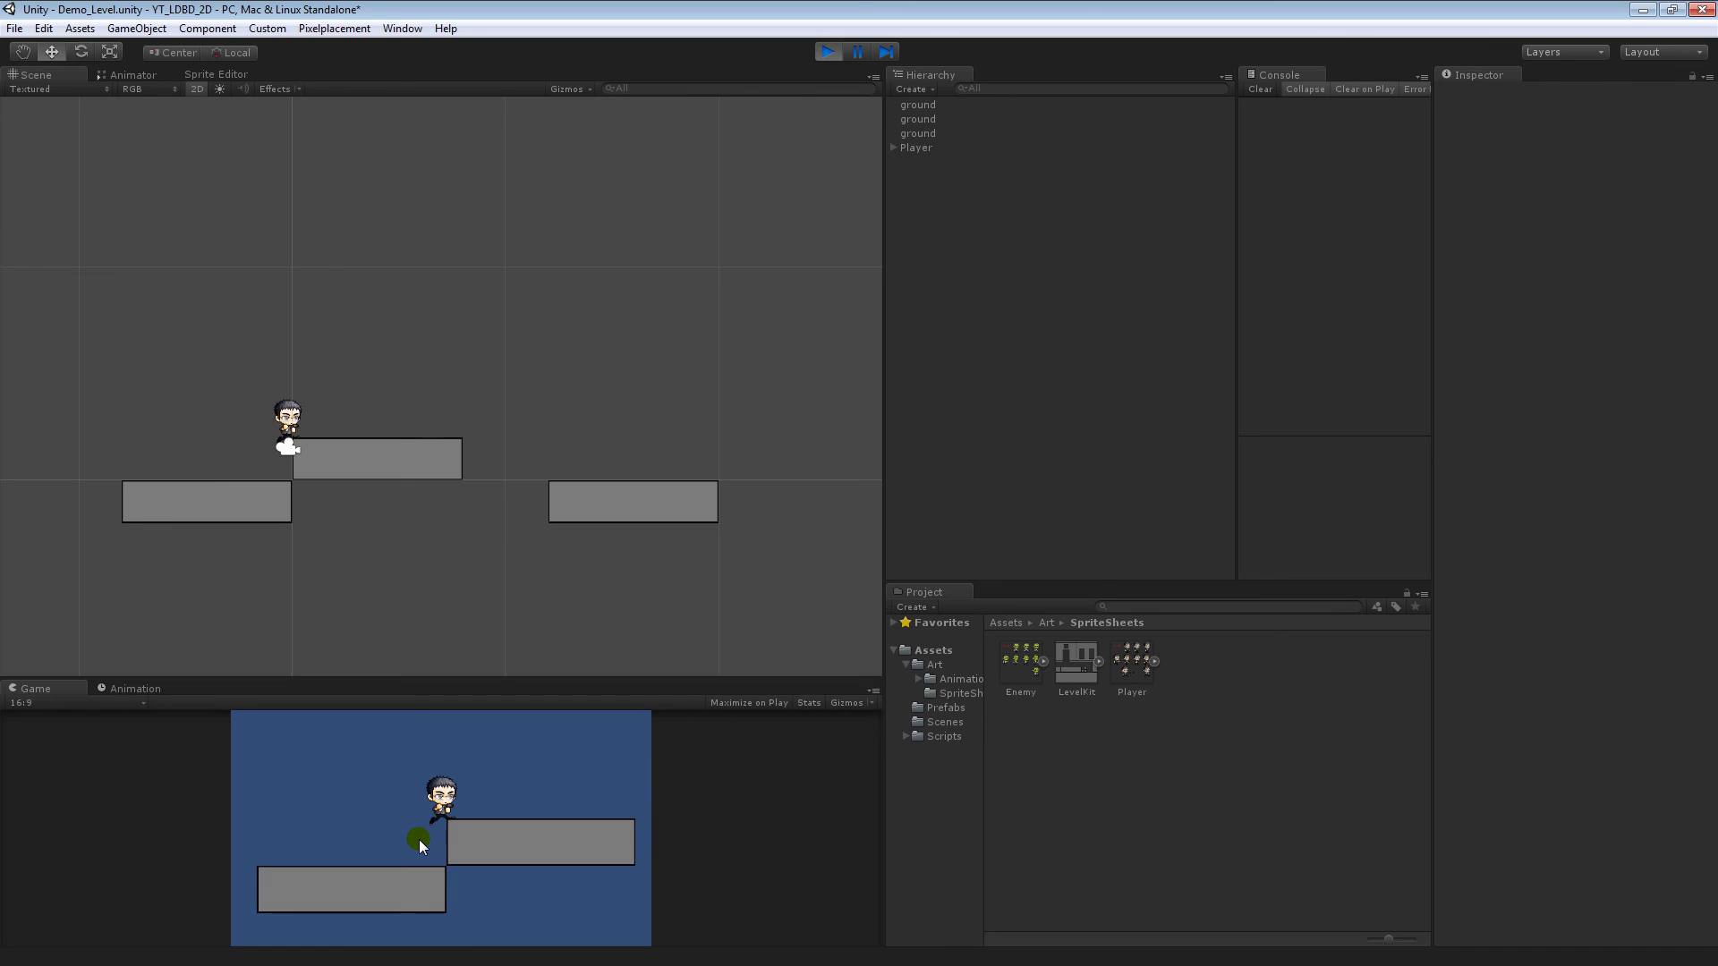
key(Left)
key(Right)
key(space)
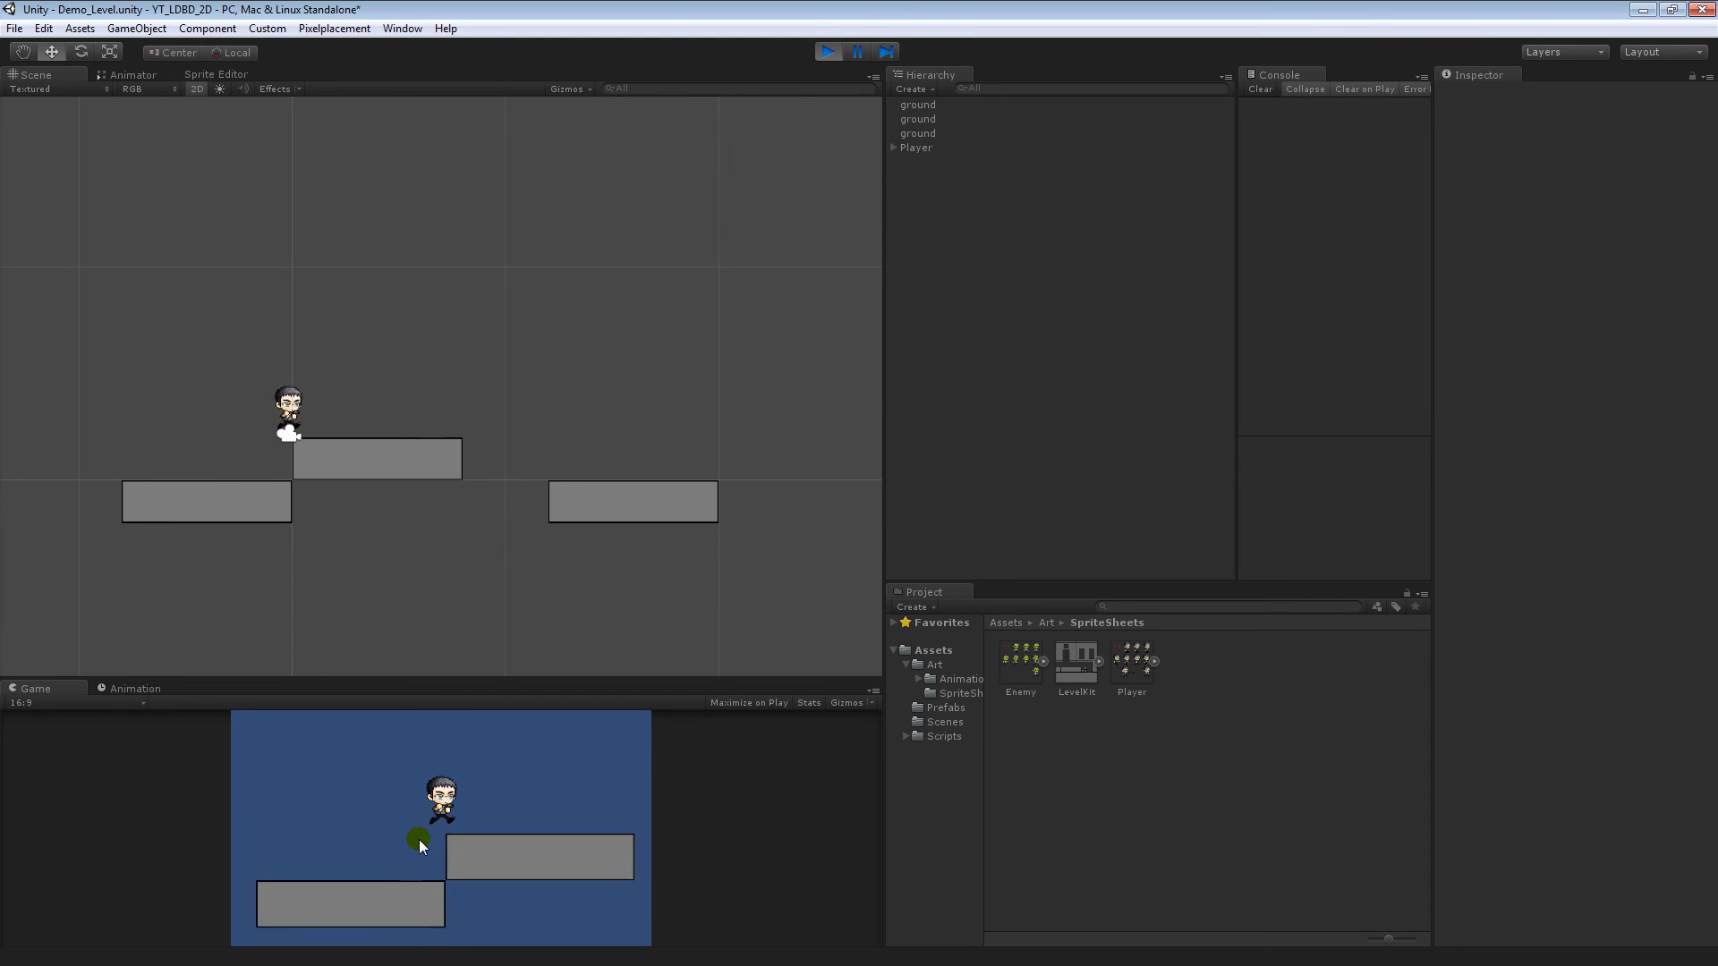
key(space)
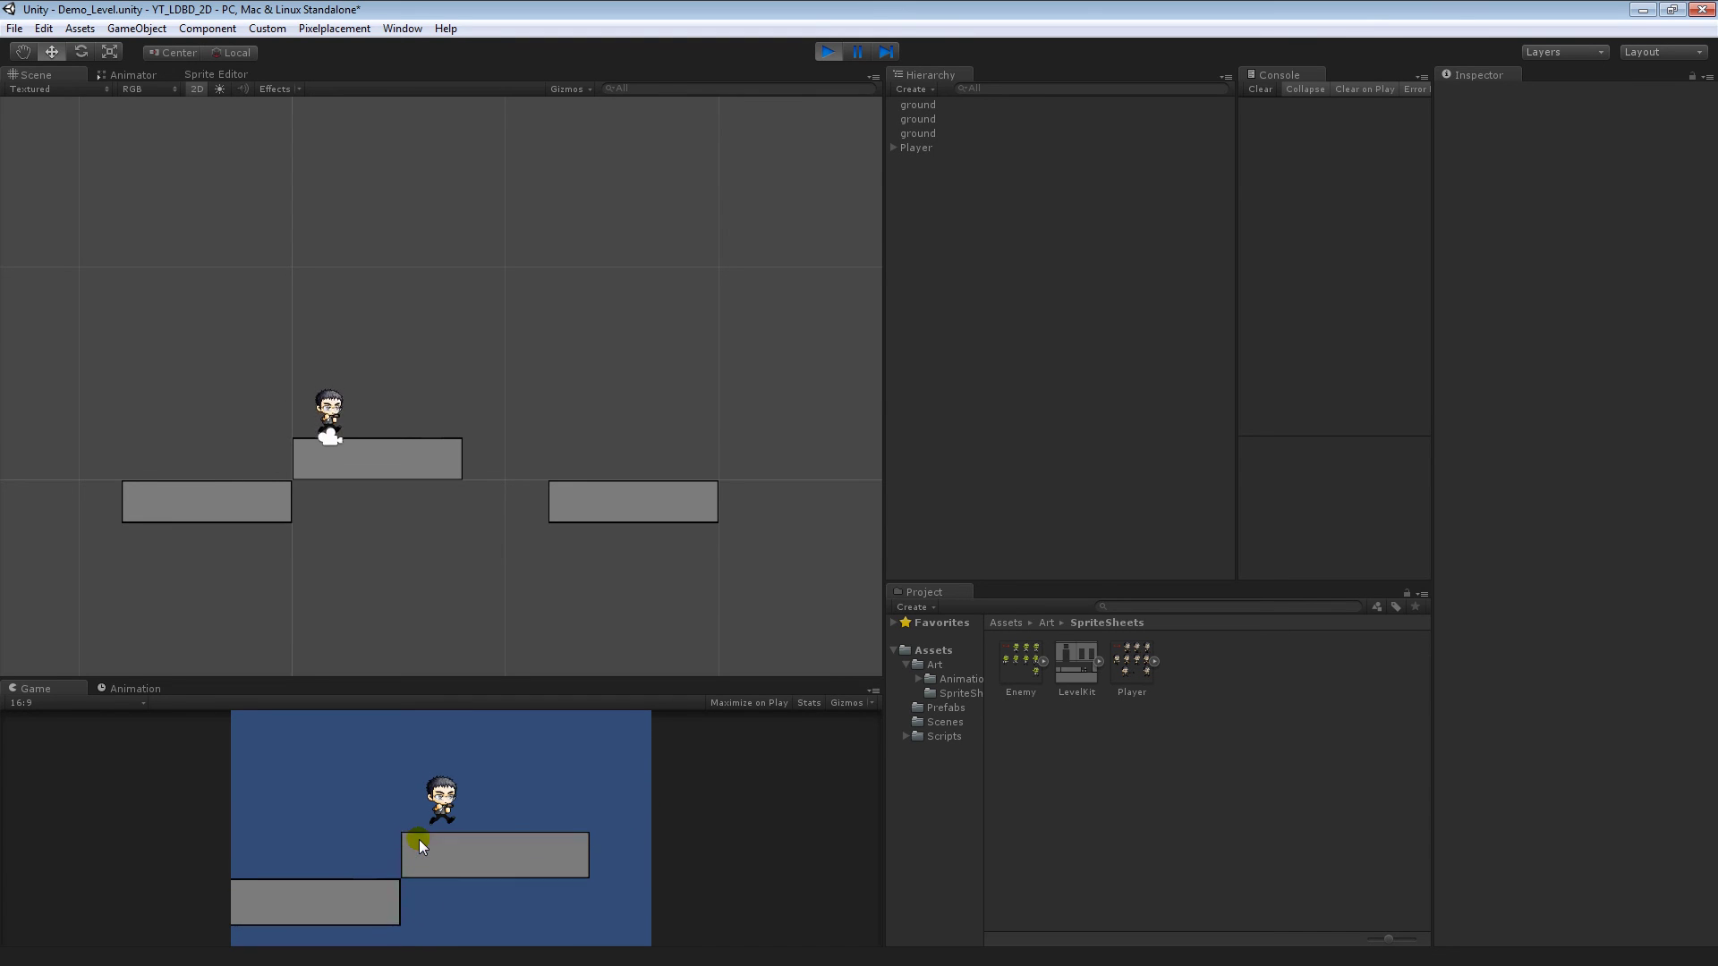
key(Right)
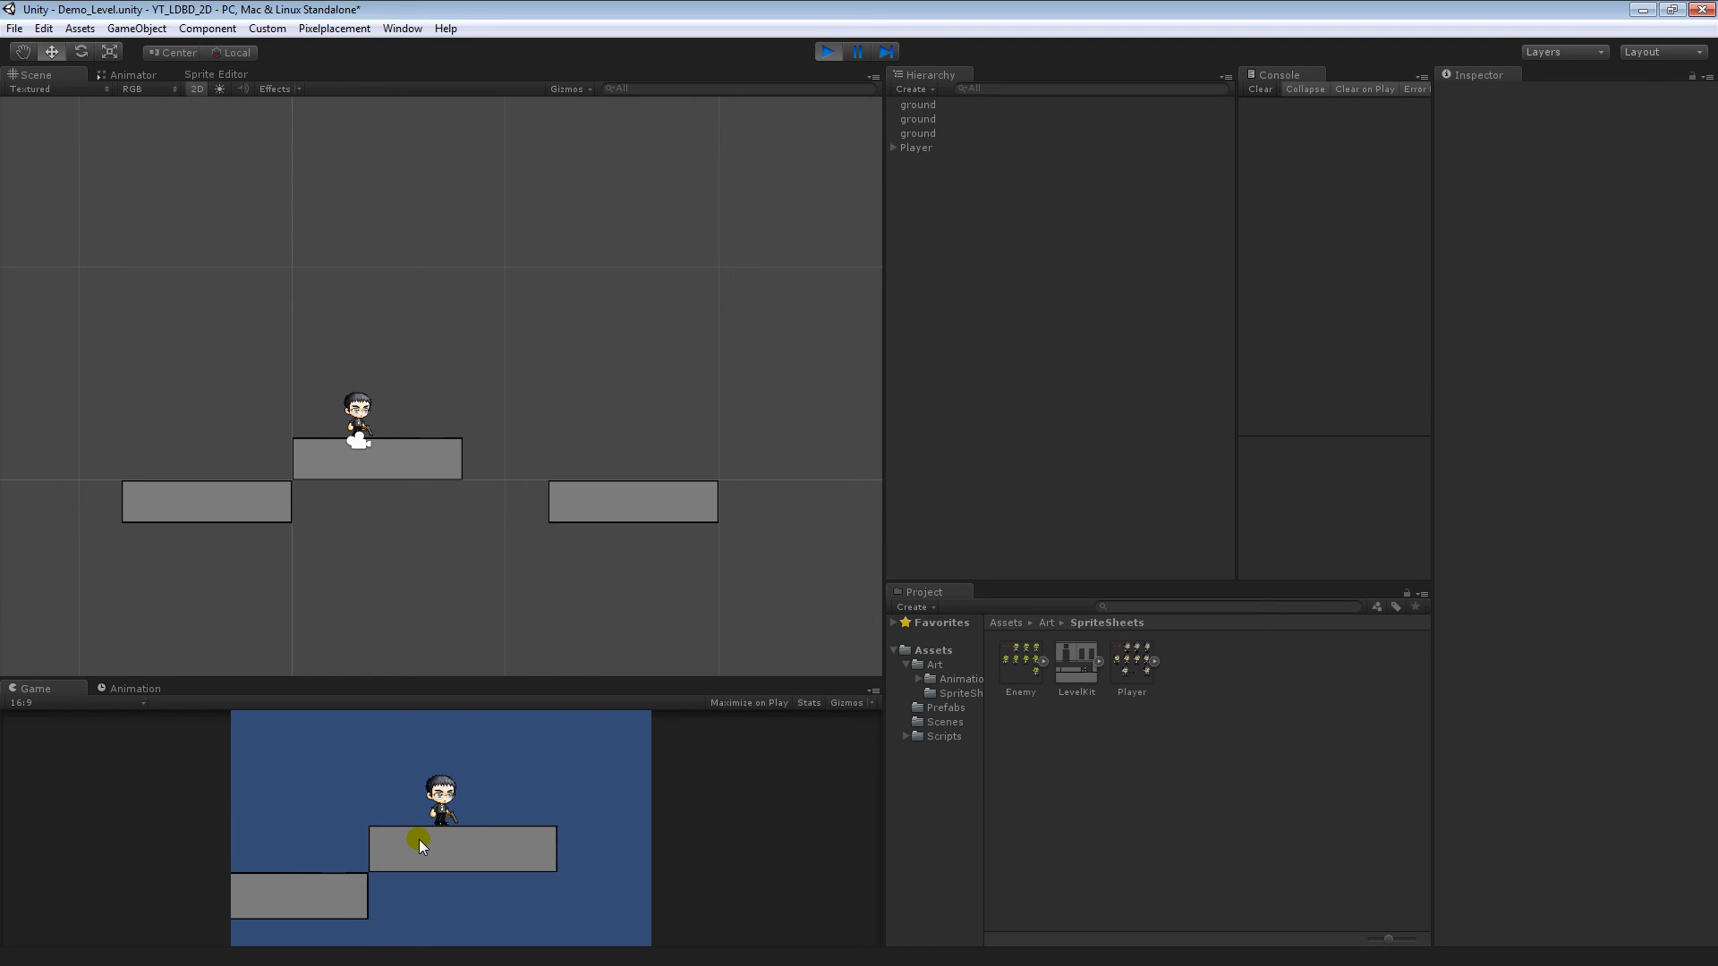
key(space)
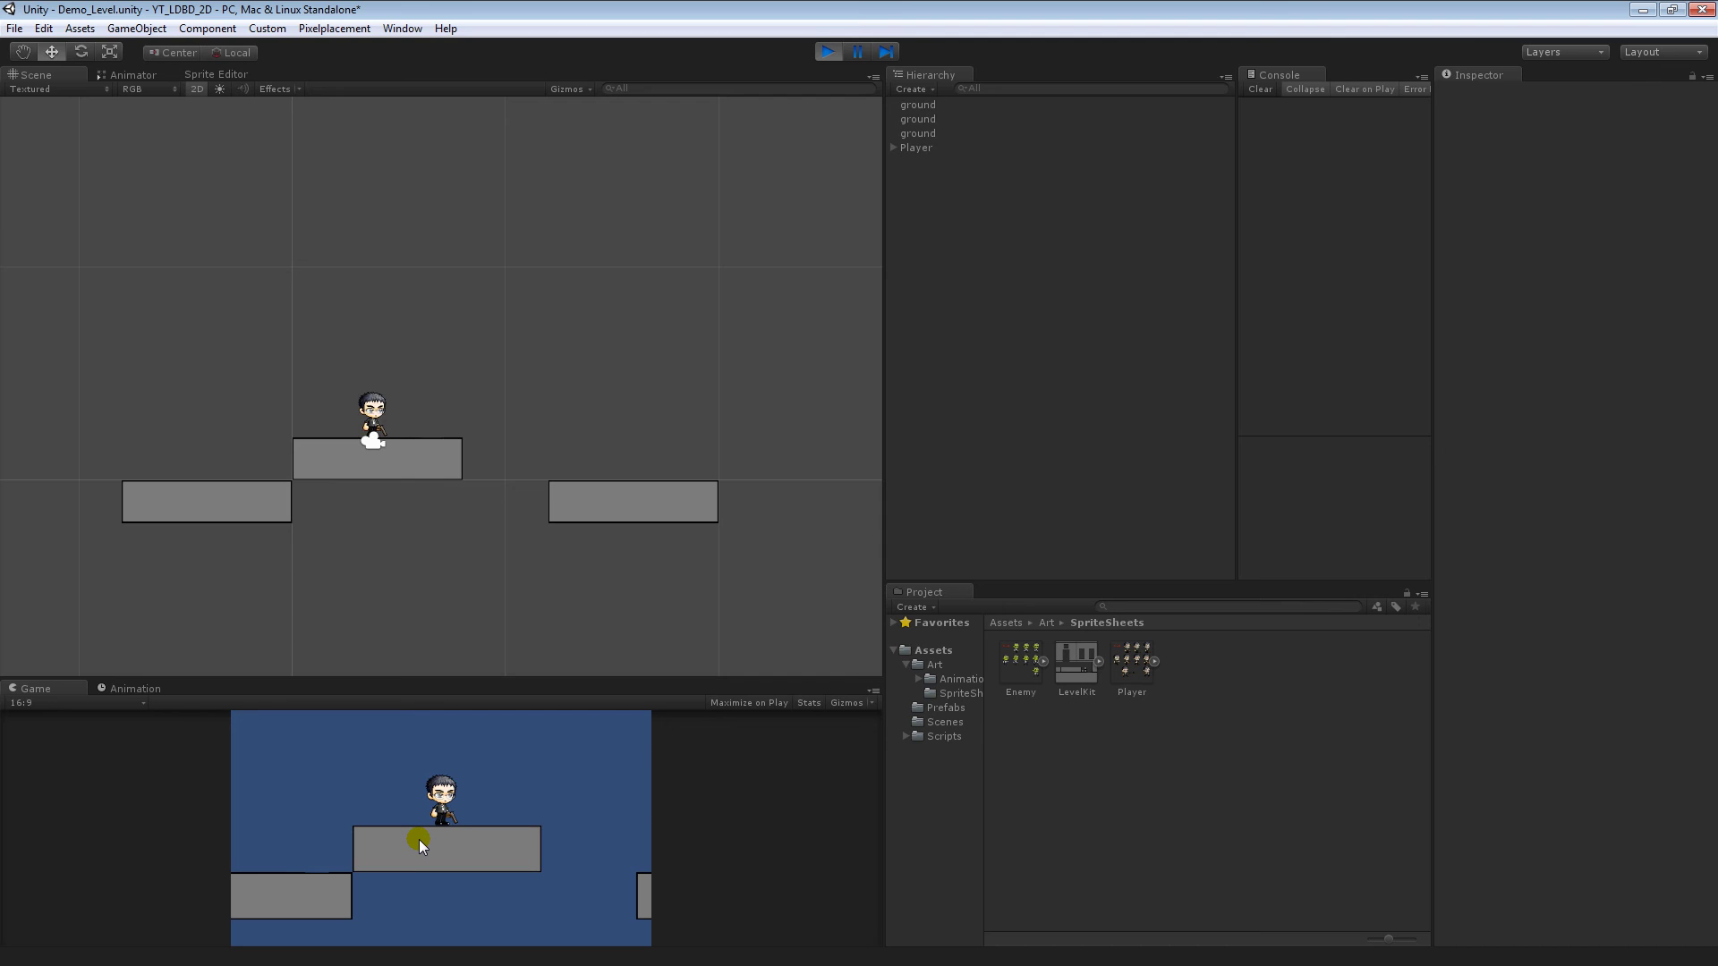
Jump the Player across the gap to the far ground block and bring it back onto the raised block.
key(Right)
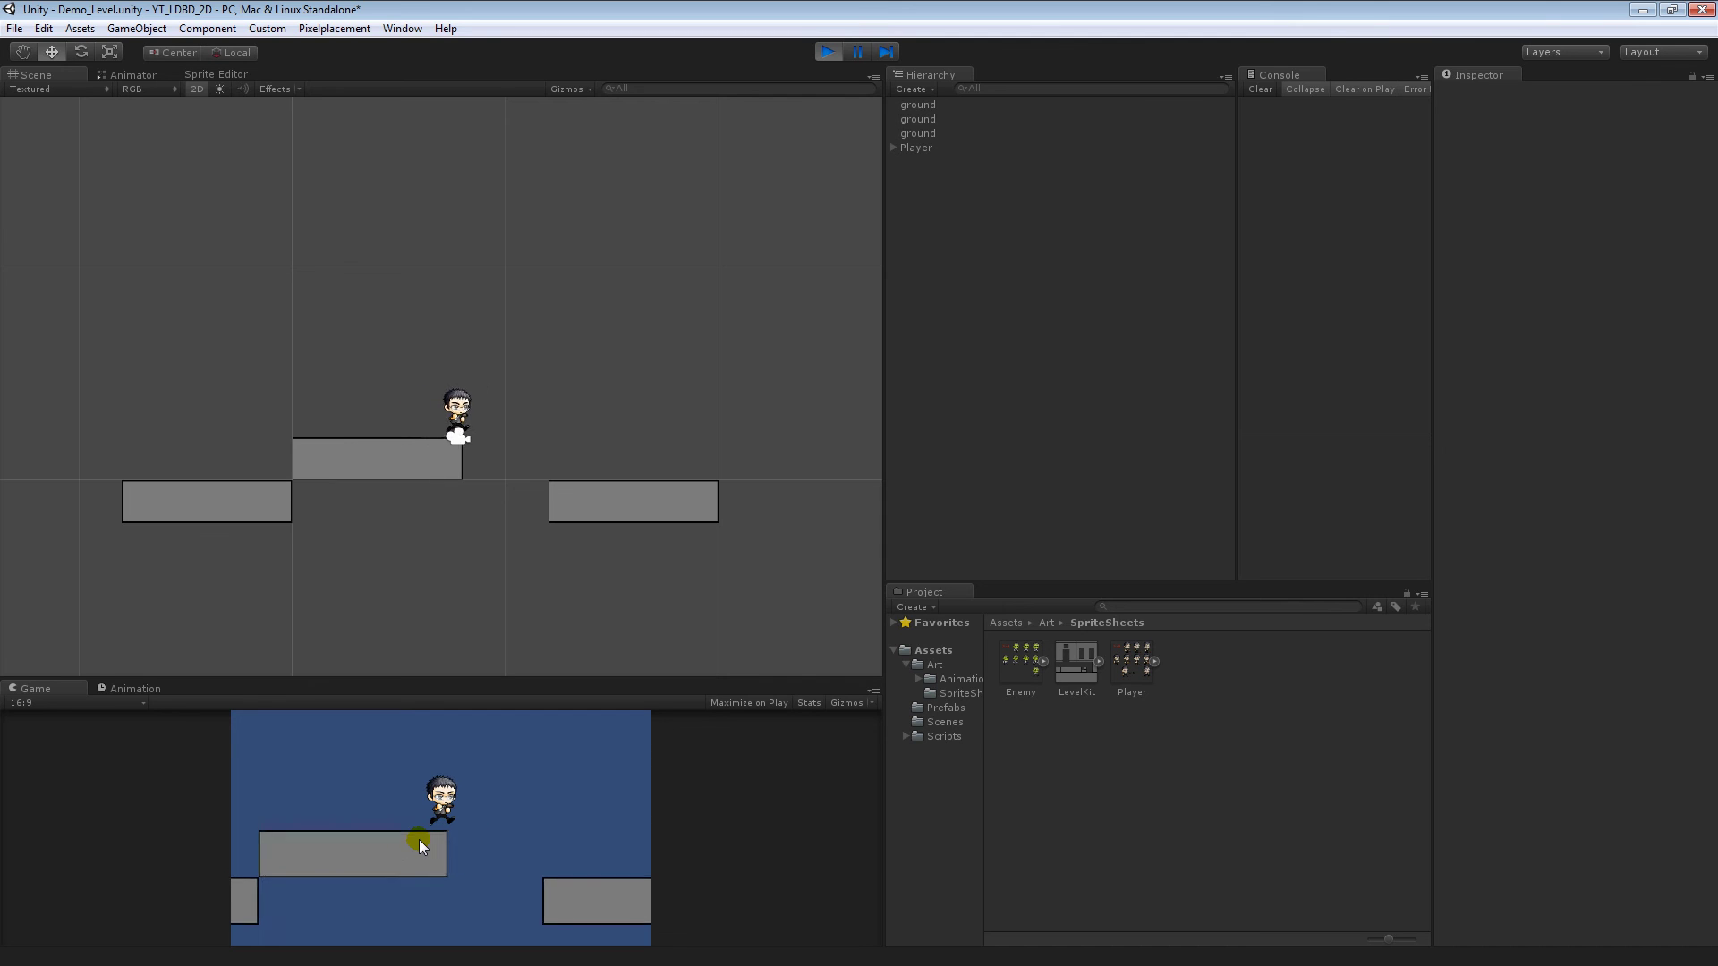
key(space)
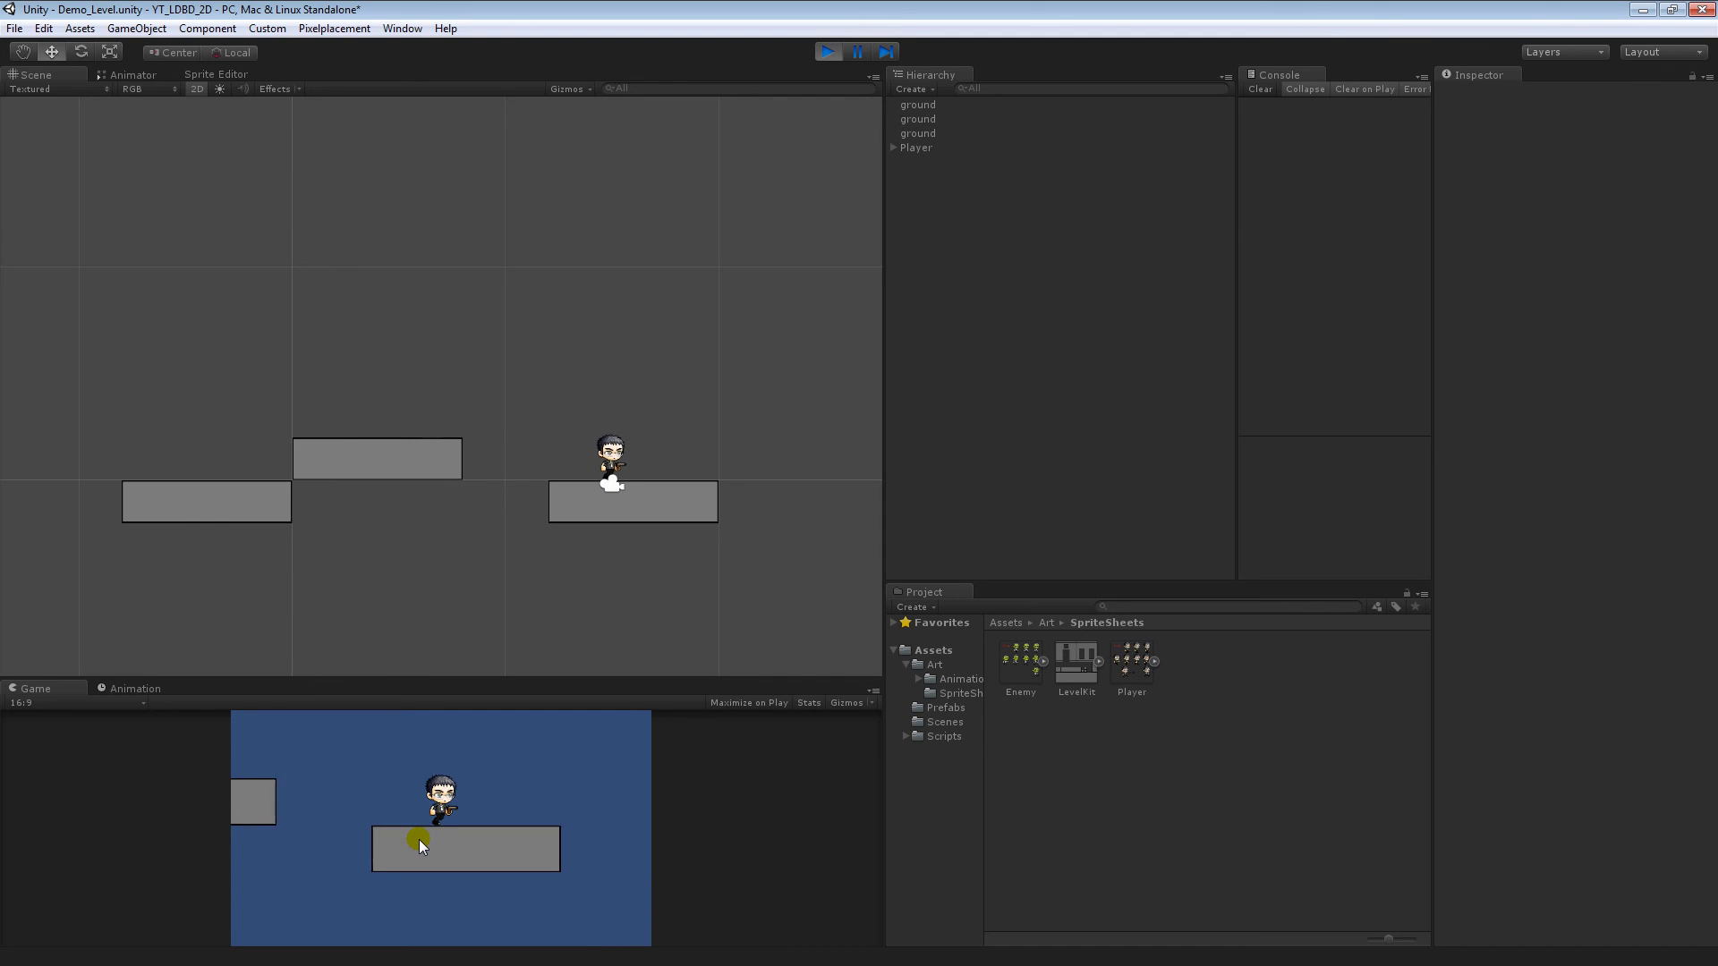
key(Left)
key(space)
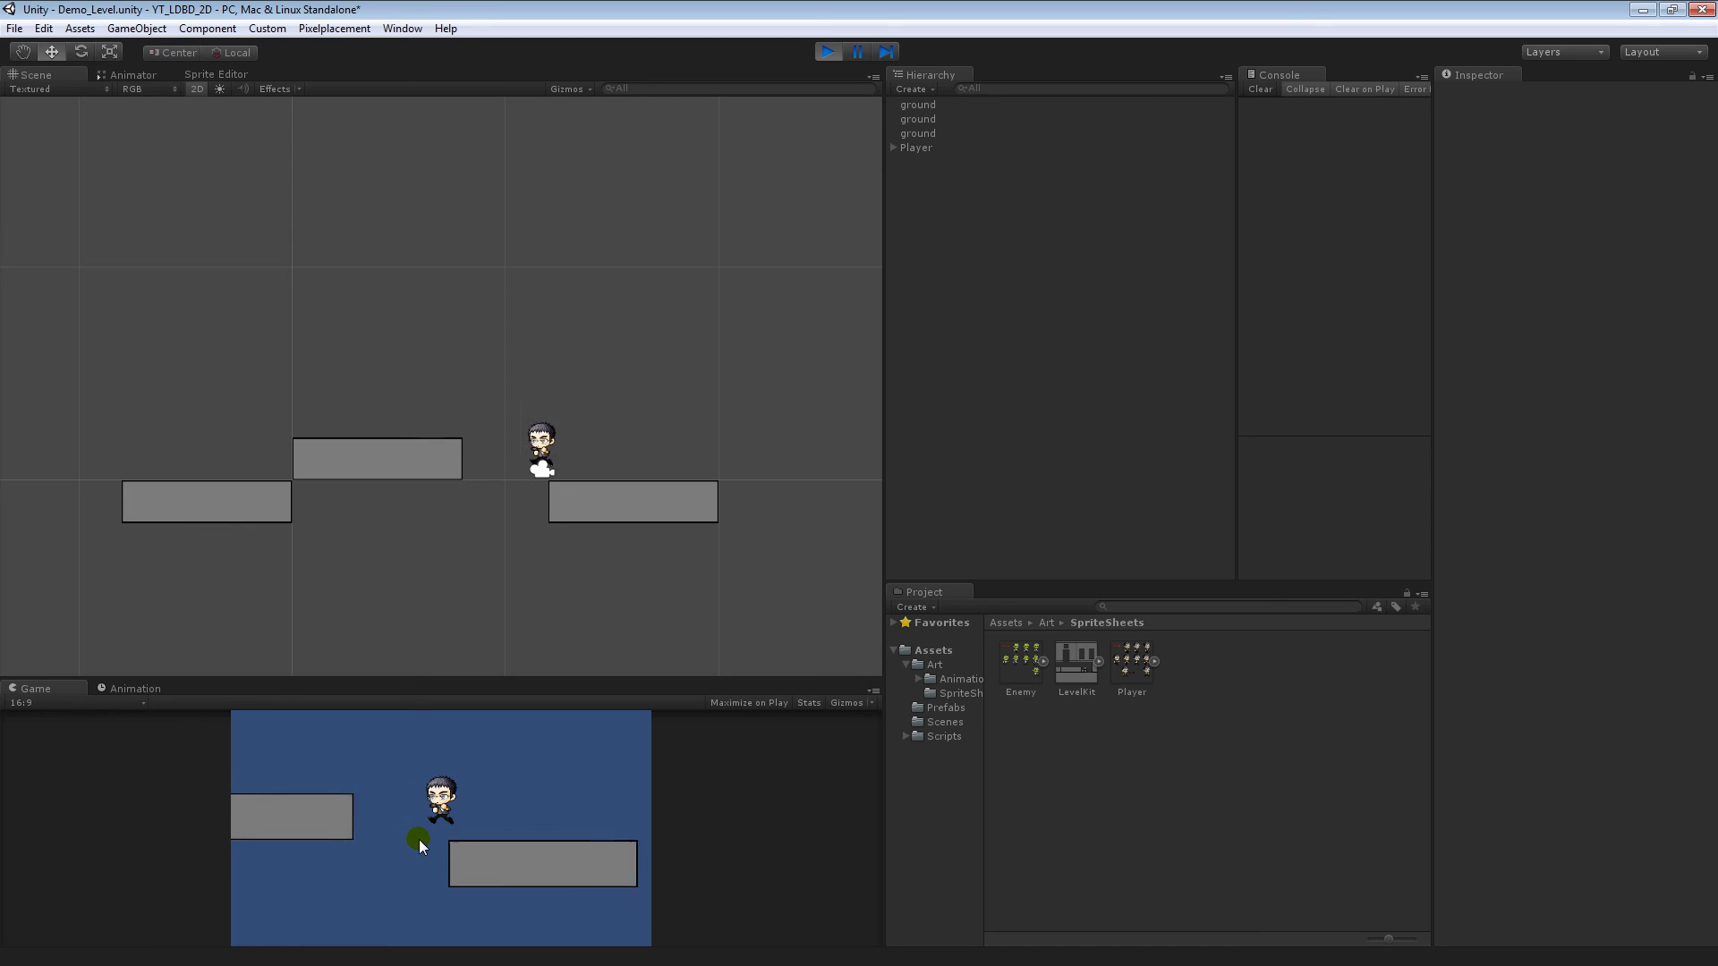
key(Left)
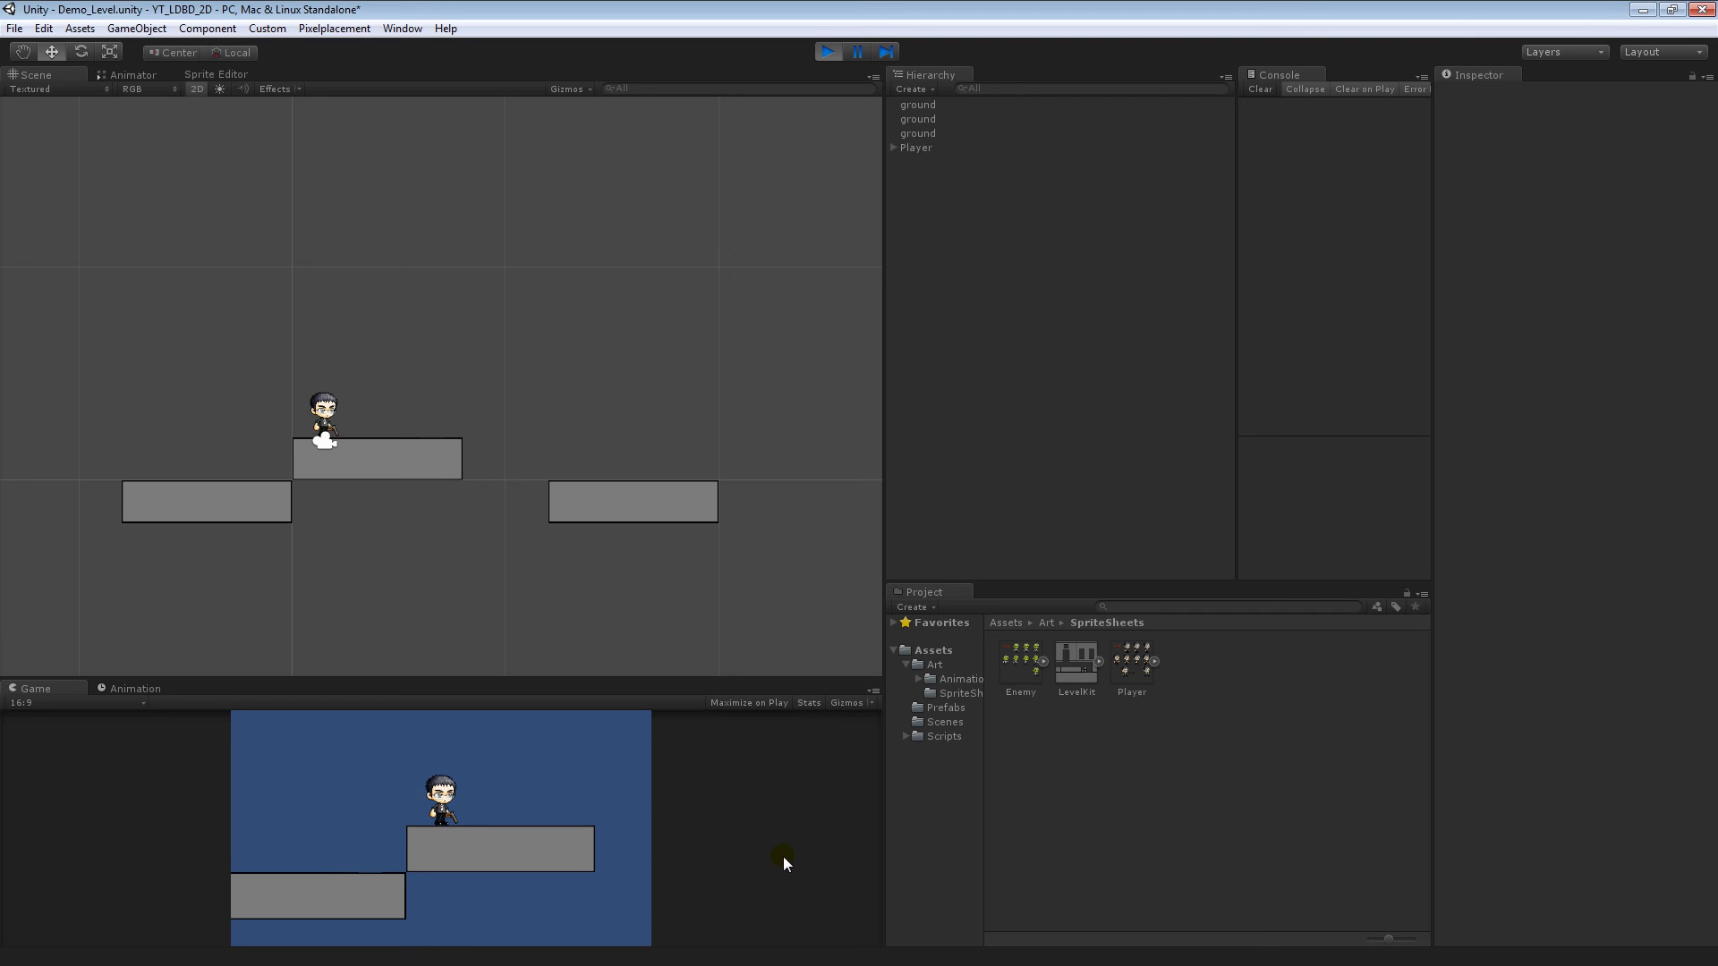
Stop the play test, and examine the LevelKit sheet's source image in the external photo viewer before closing it.
click(1077, 659)
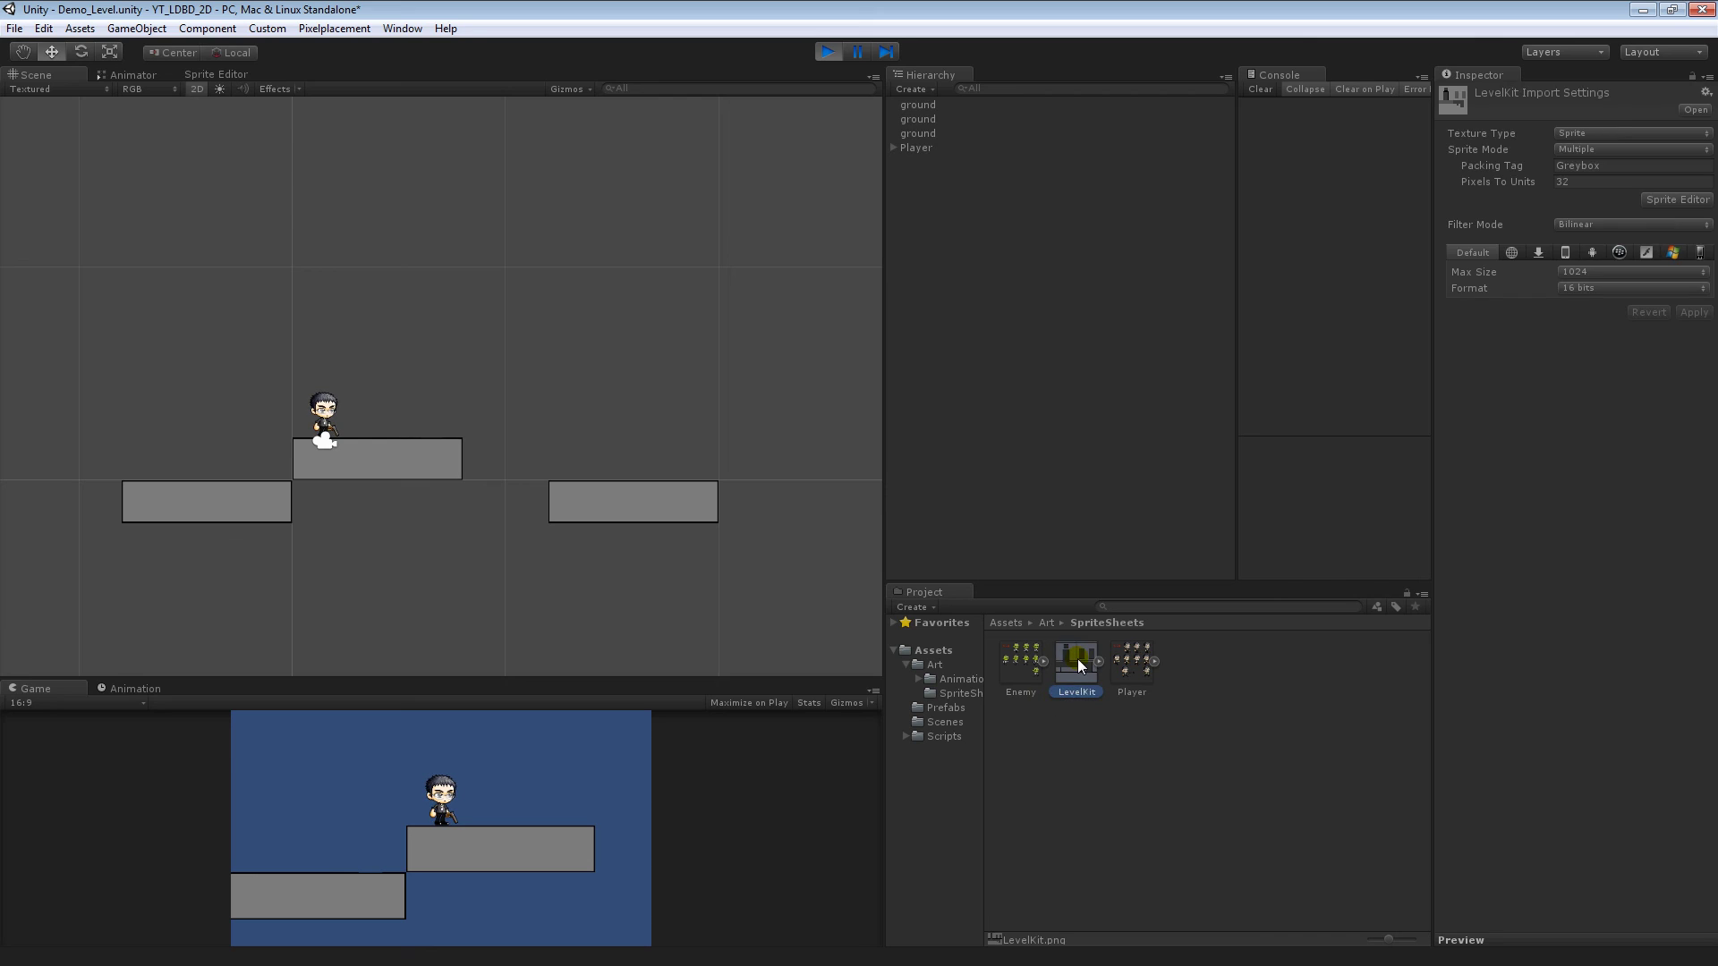
key(ctrl+p)
double_click(1081, 667)
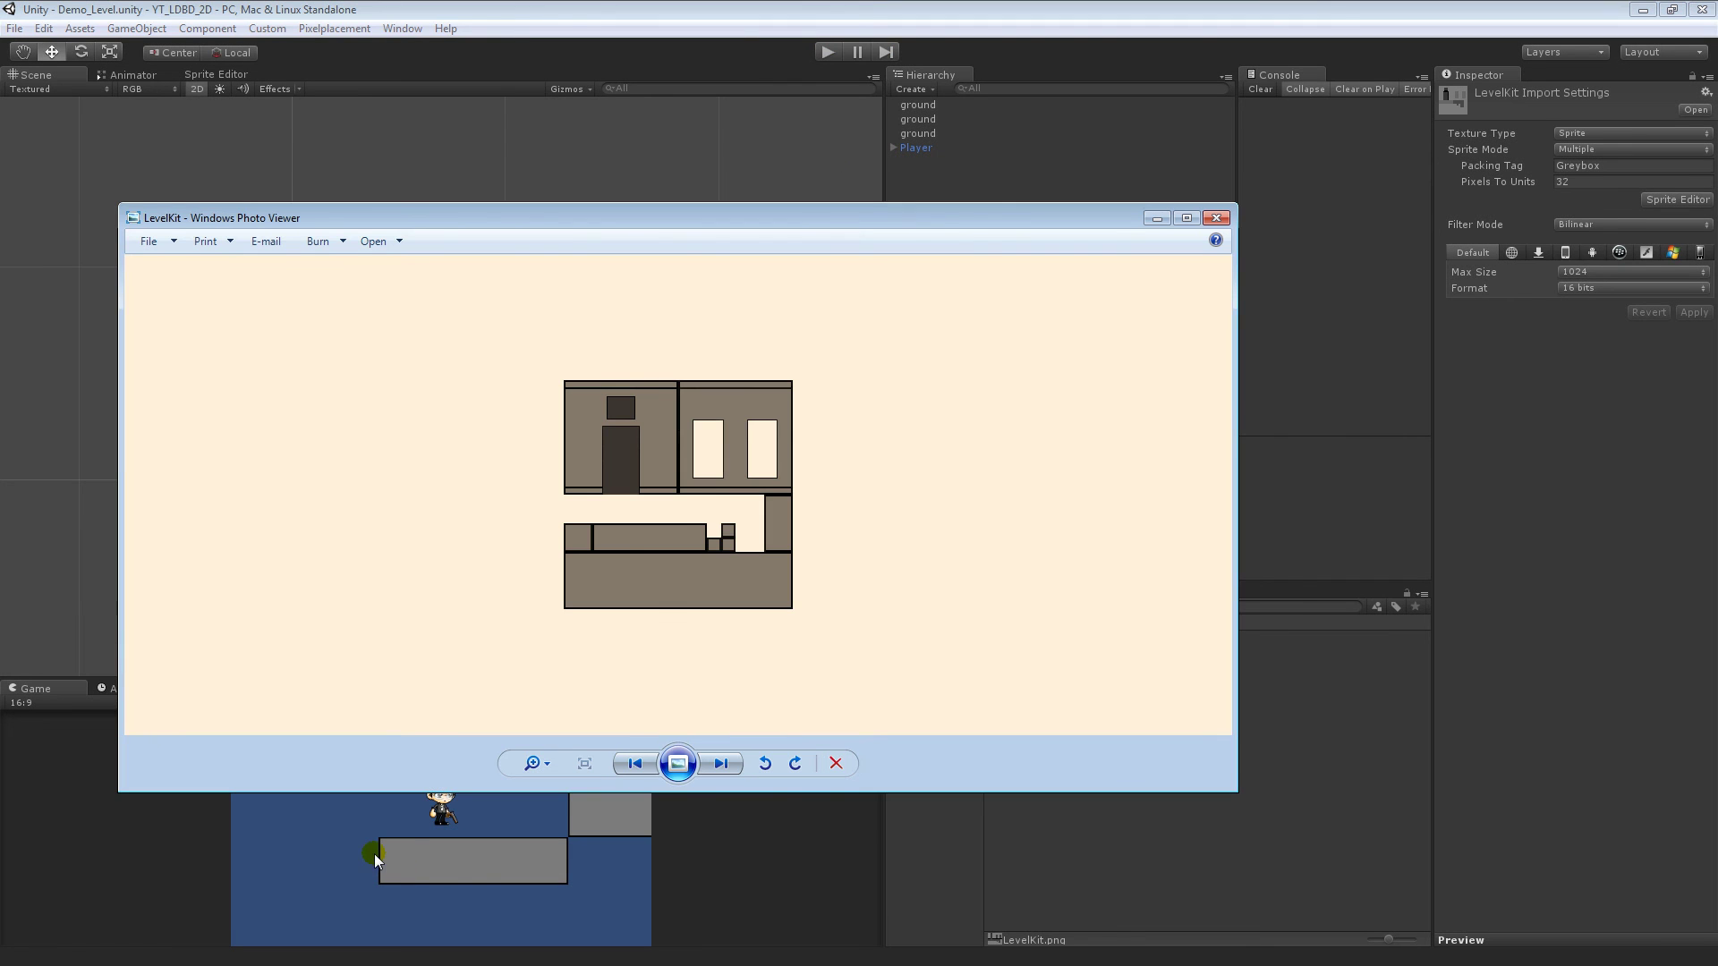
click(1217, 218)
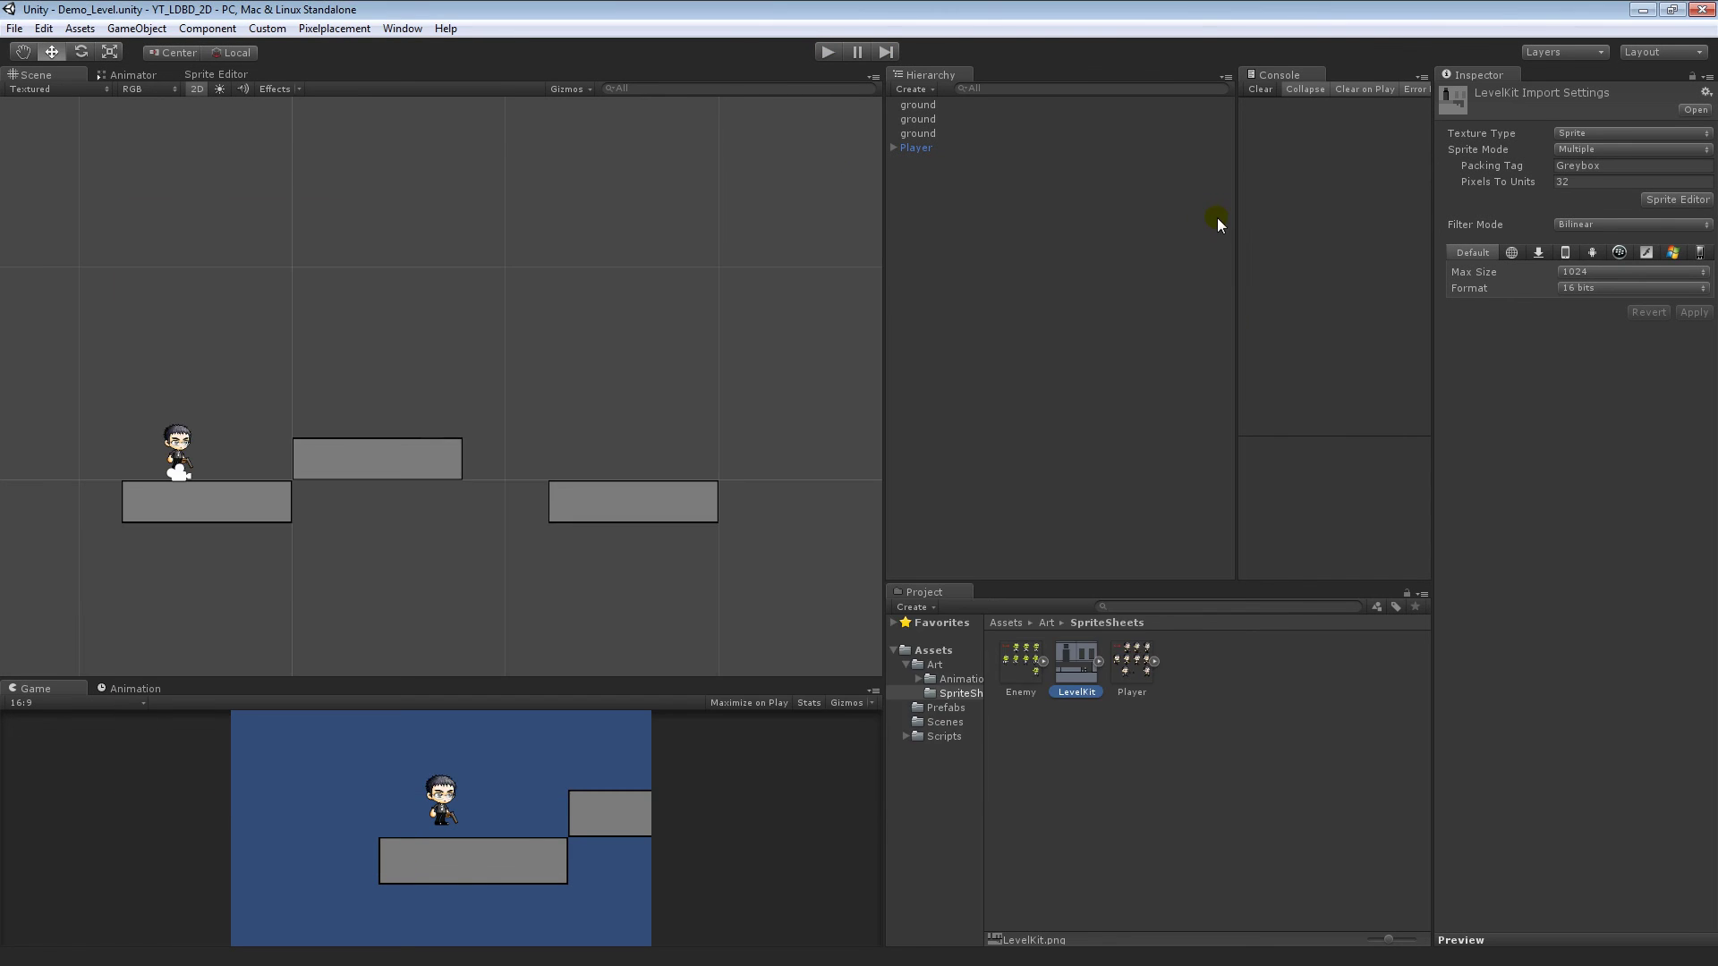
click(1115, 752)
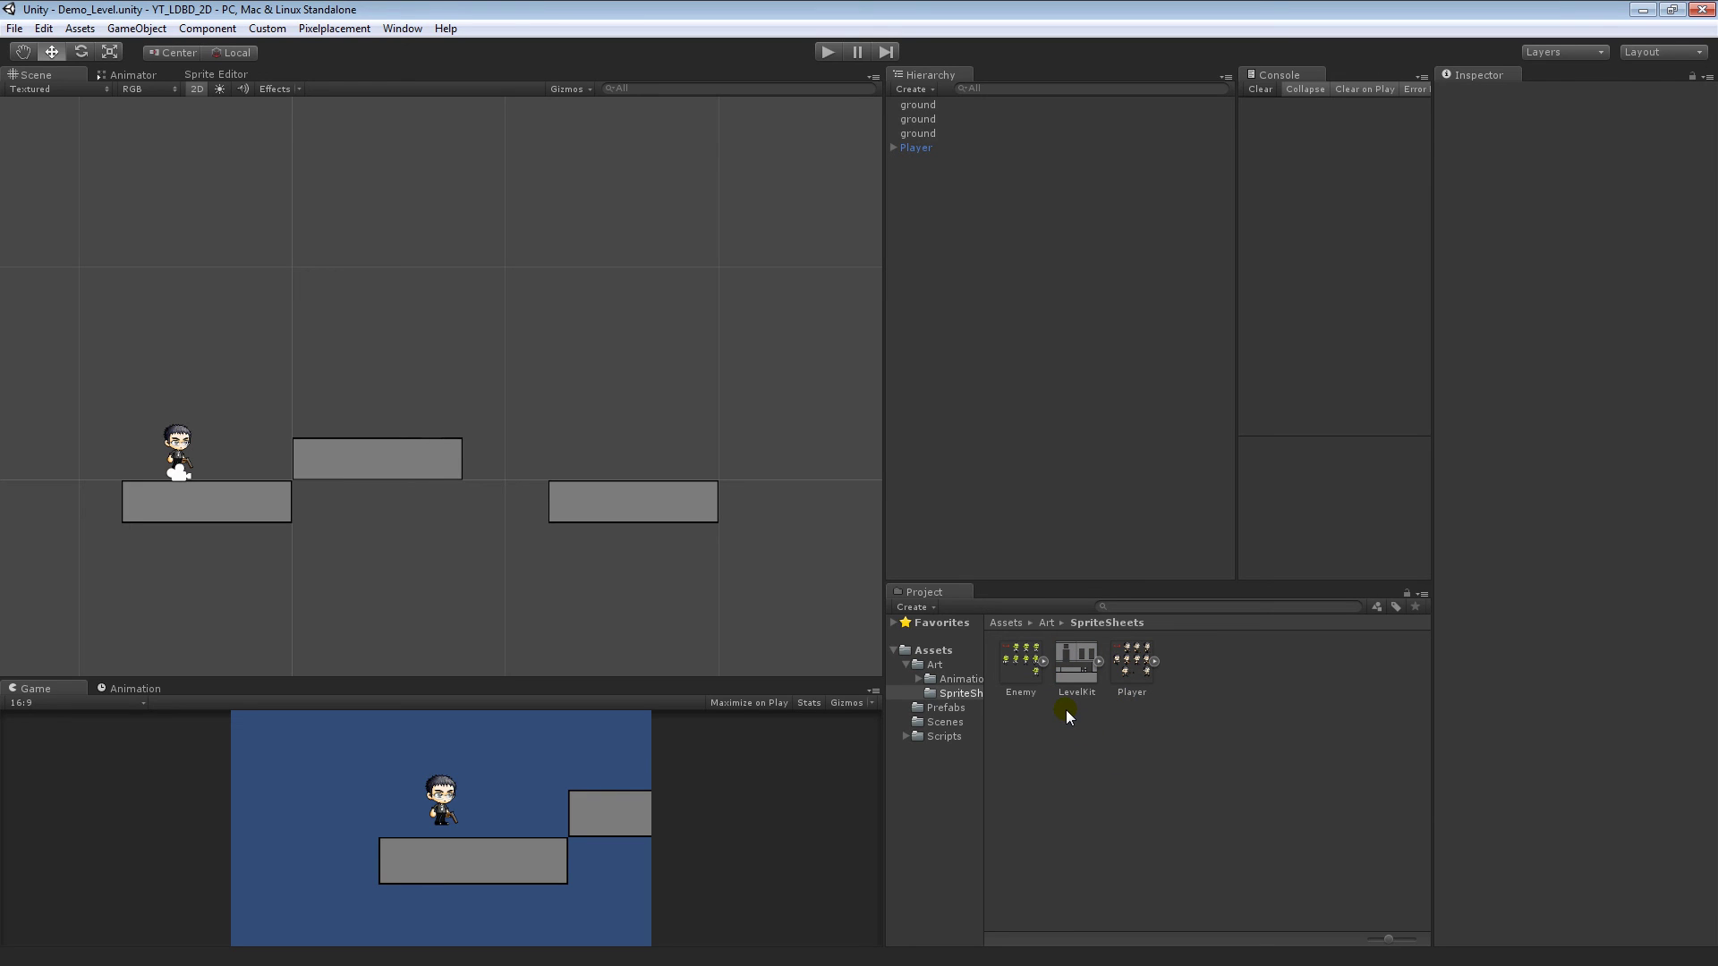